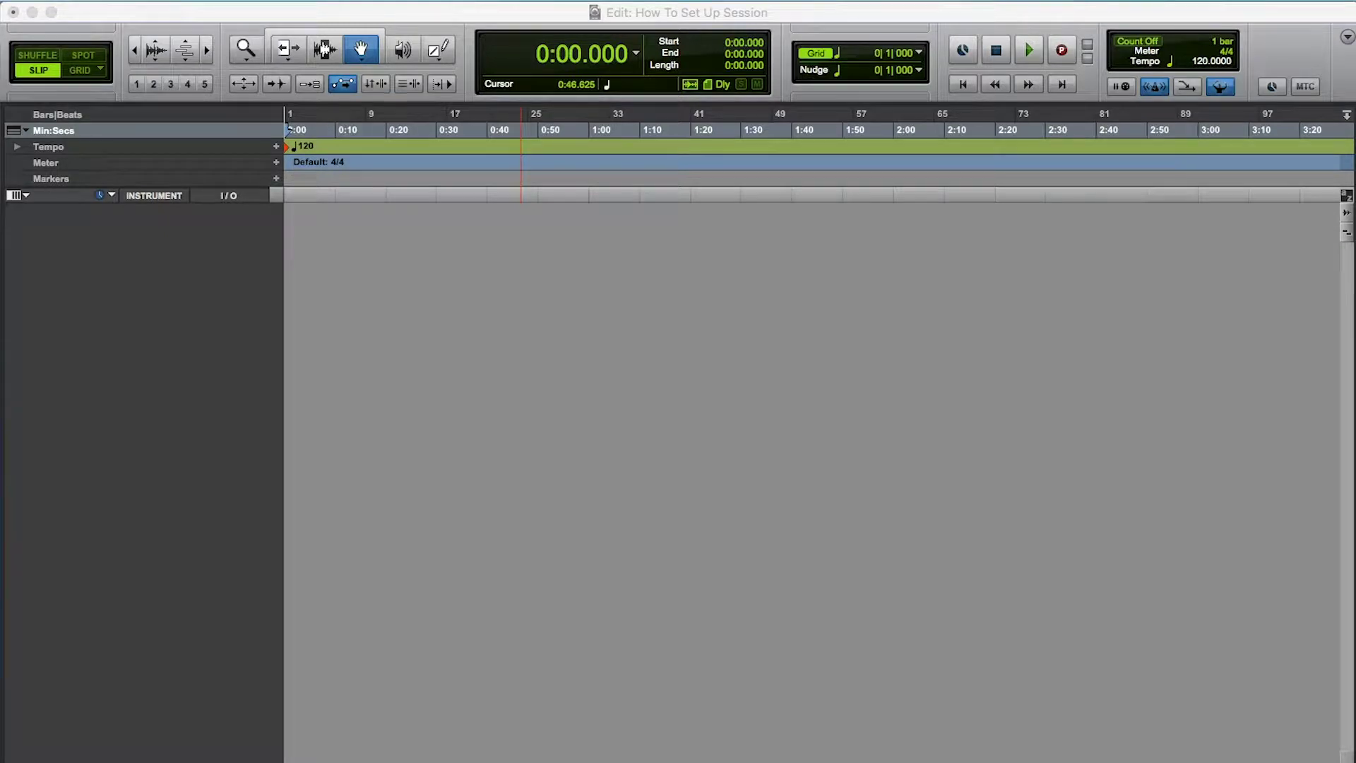
Import the eight Song 1 WAVs (Bass through Guitar 3, Vocal 1, Vocal 2) into the session
key(ctrl+Left)
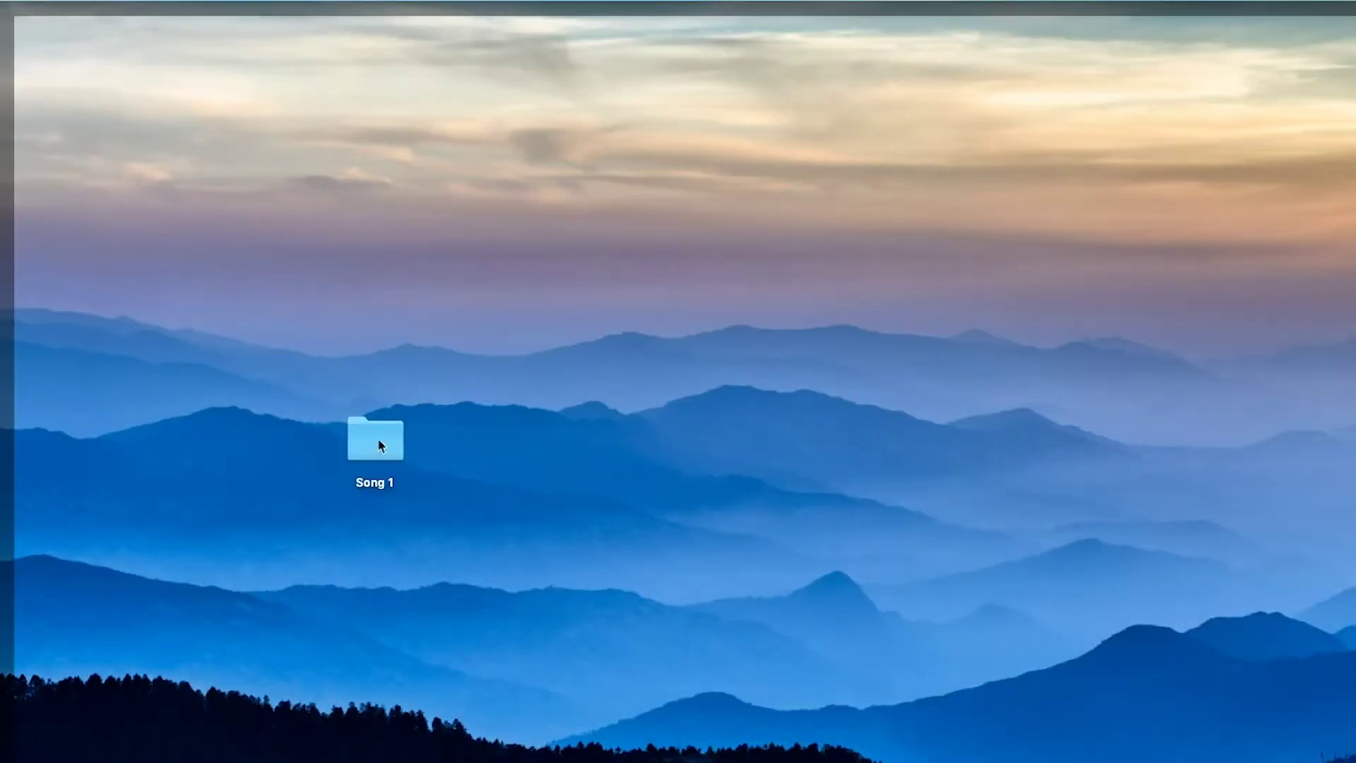
double_click(374, 458)
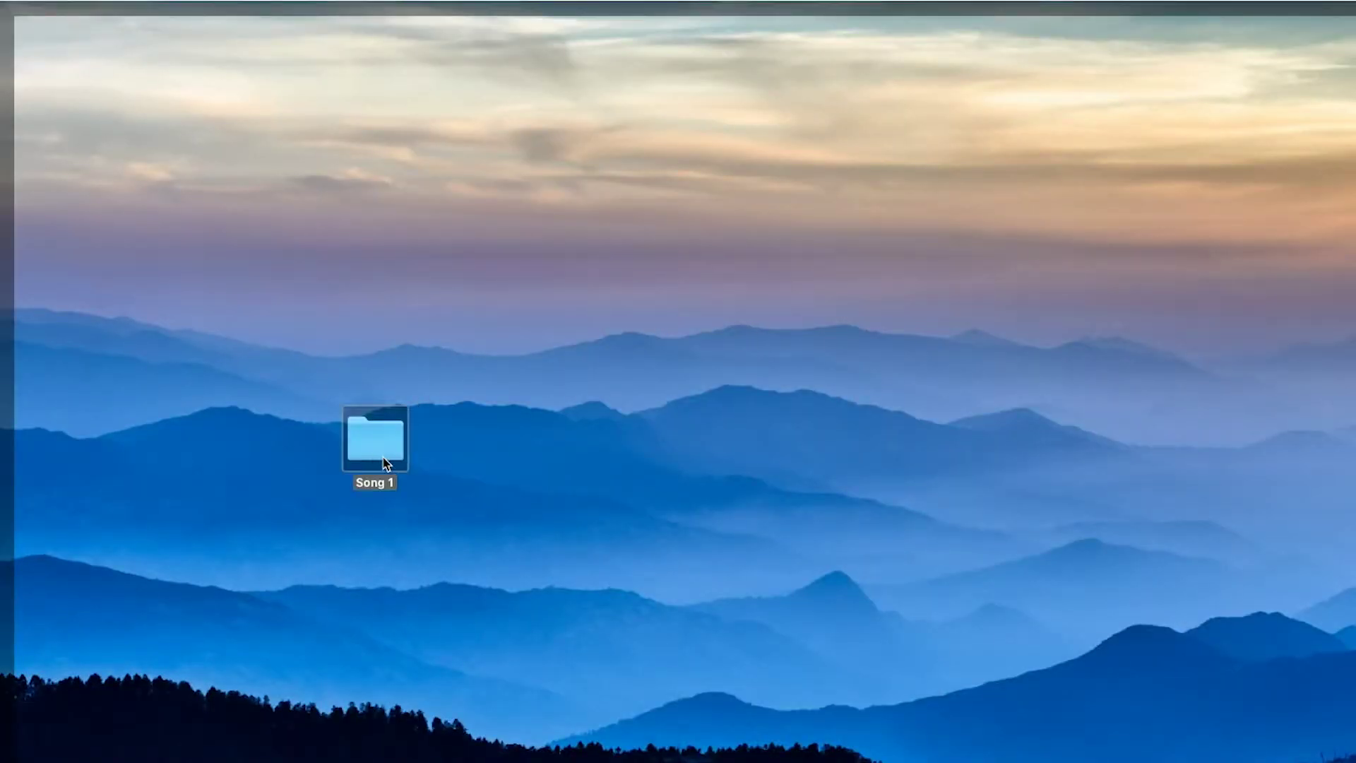
scroll(784, 462, up, 1)
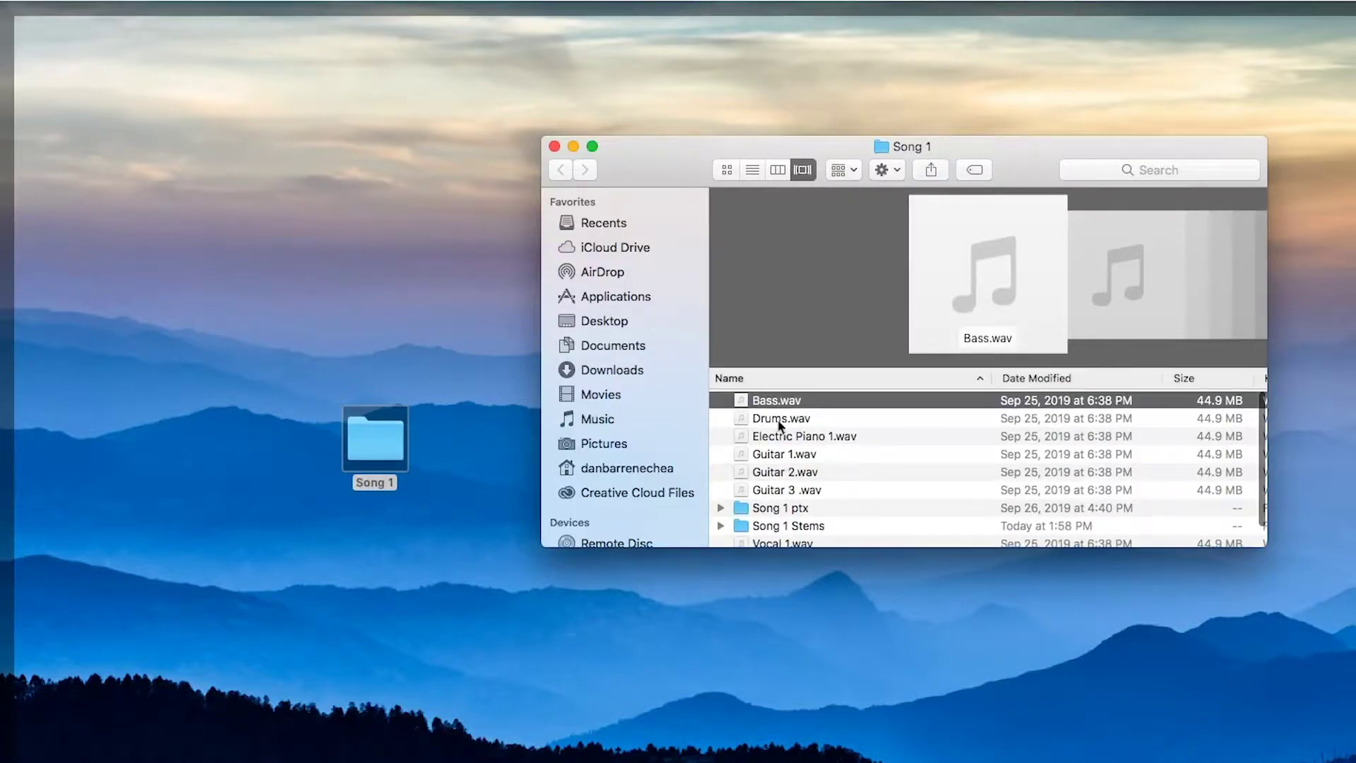
shift+click(778, 494)
scroll(777, 498, down, 2)
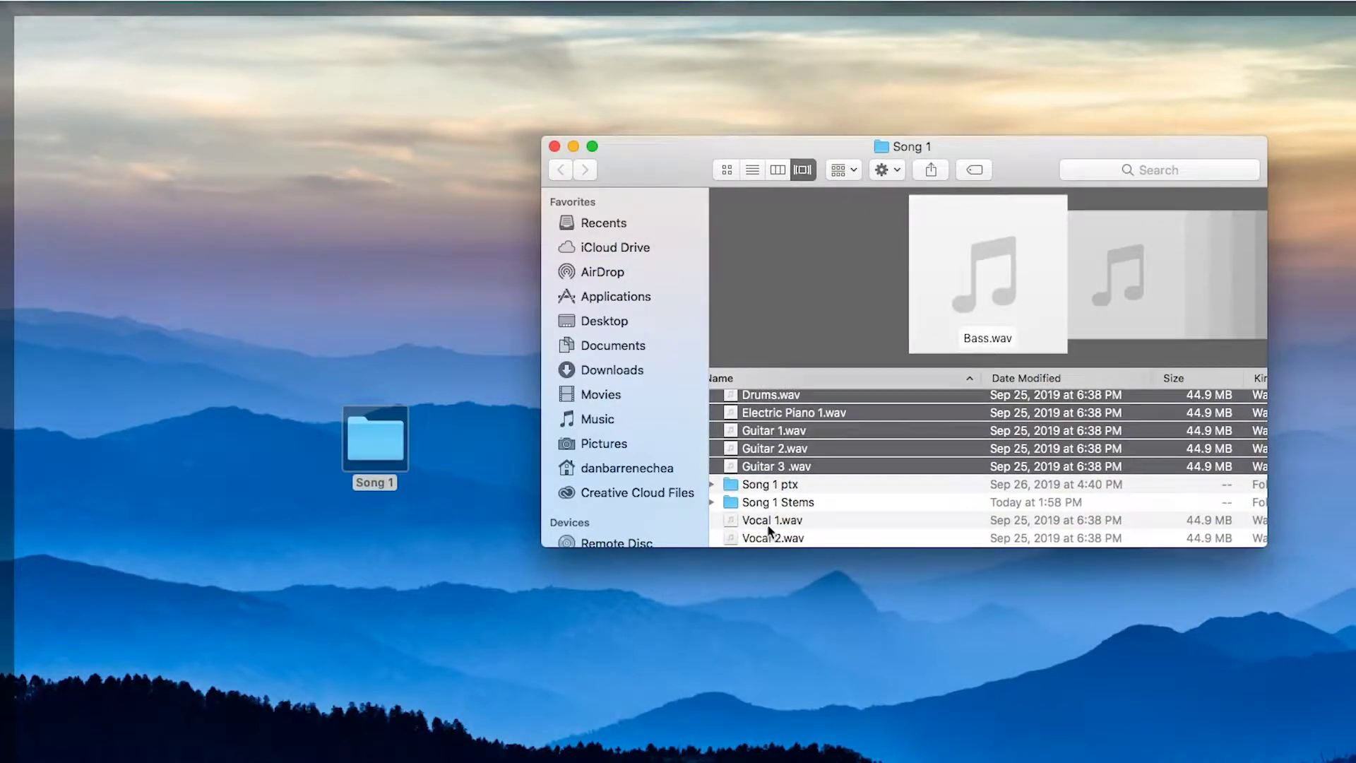
super+click(769, 524)
super+click(773, 538)
scroll(775, 540, up, 1)
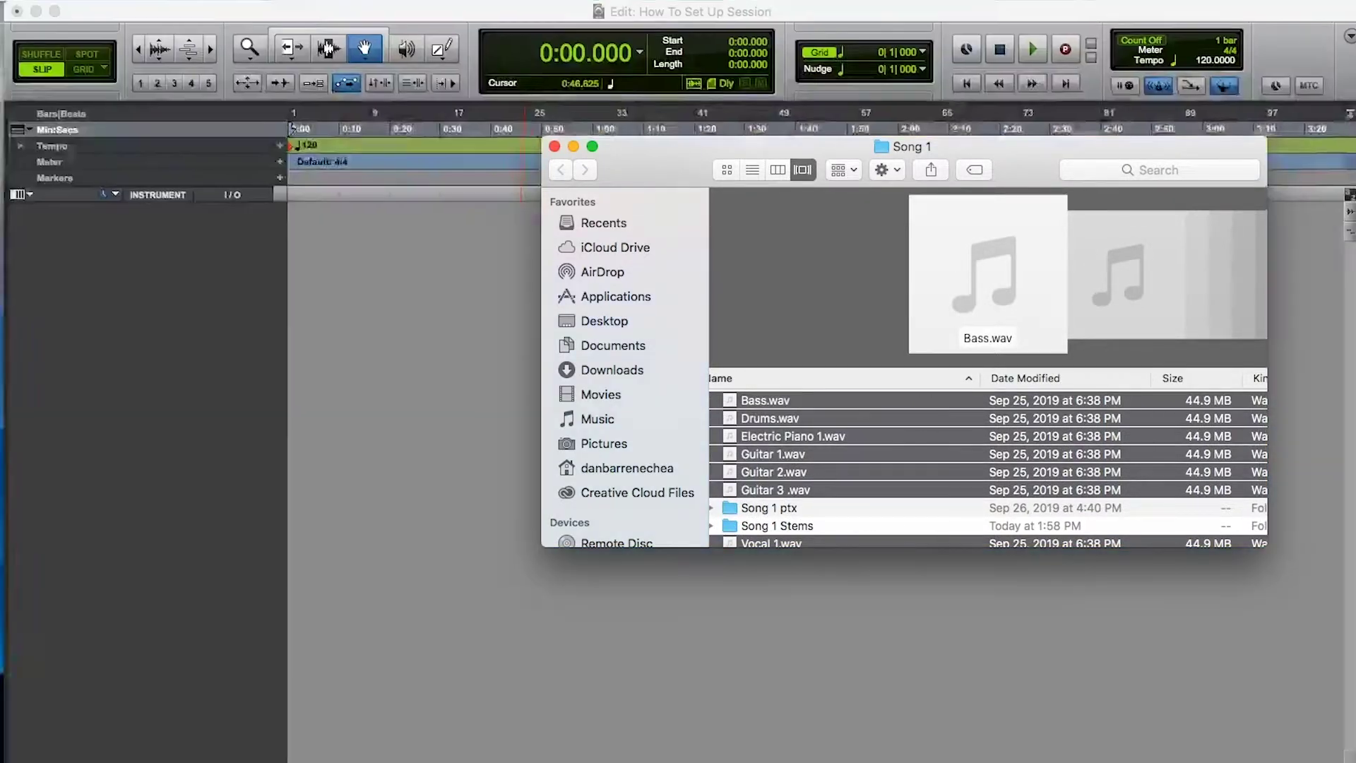
drag(774, 454, 399, 332)
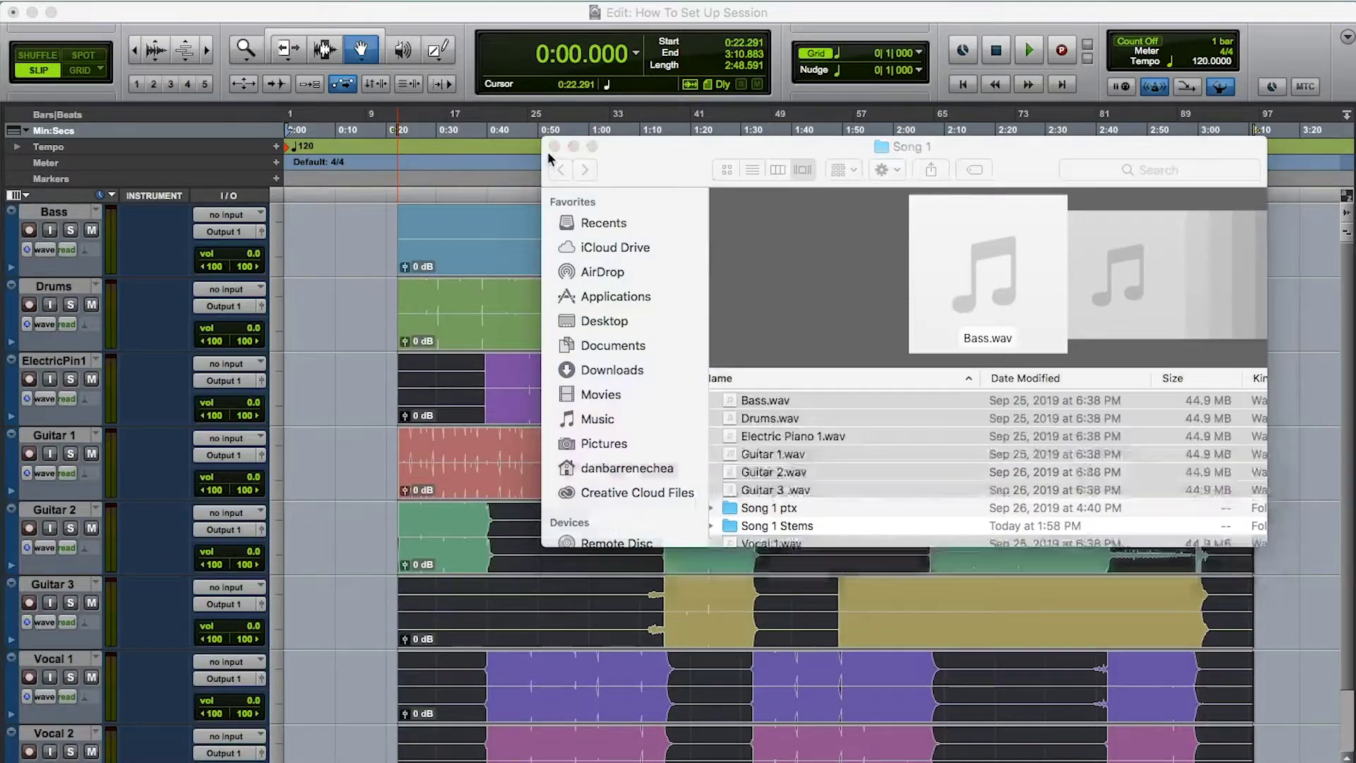
Select all eight clips and move them to start at 0:00.000
click(555, 164)
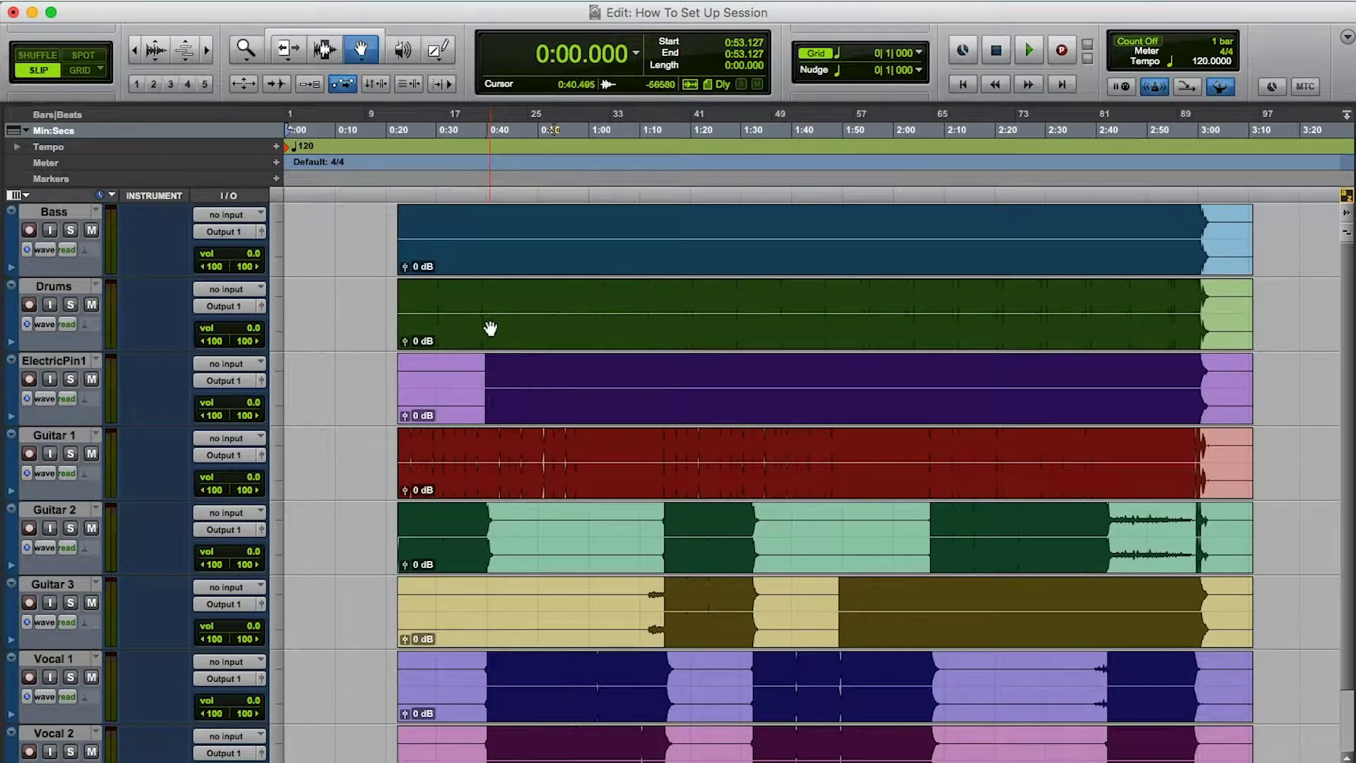
click(494, 254)
shift+click(500, 303)
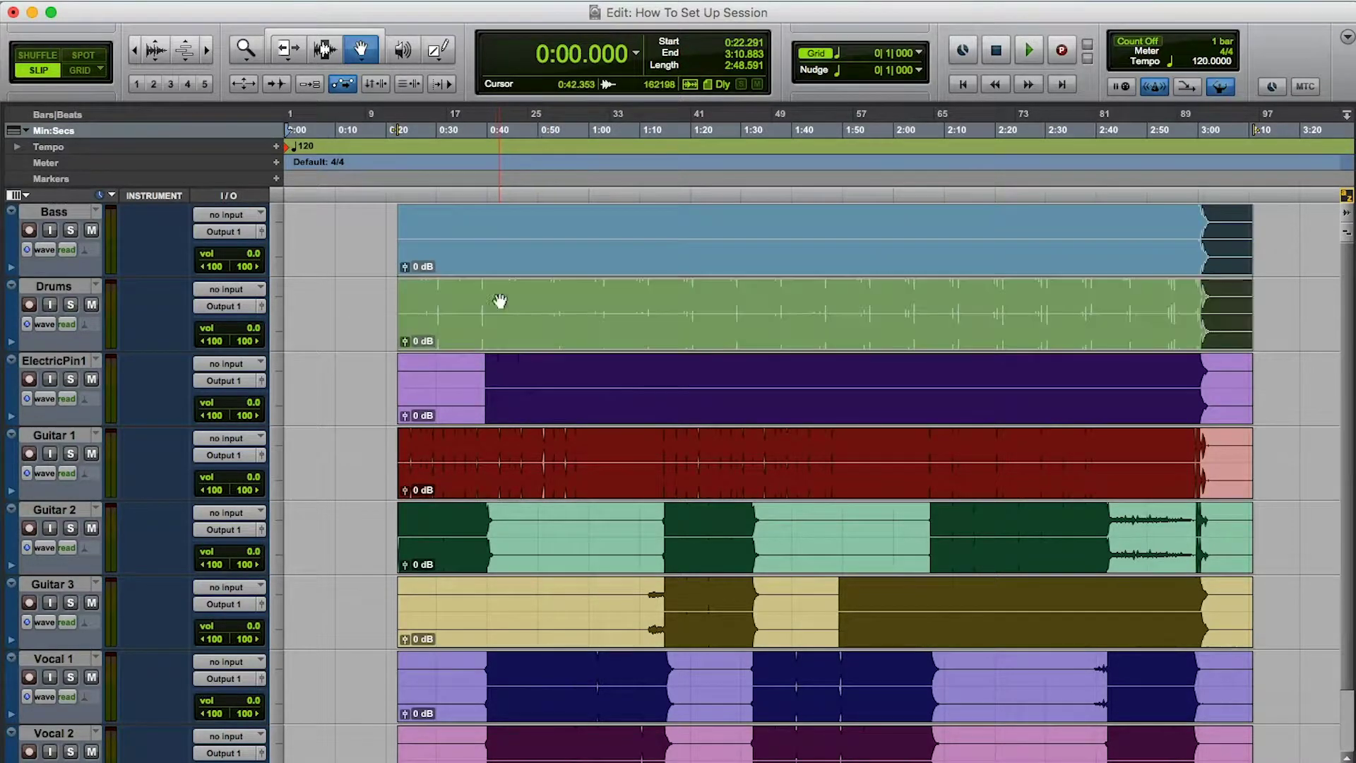
shift+click(509, 390)
shift+click(520, 453)
shift+click(518, 520)
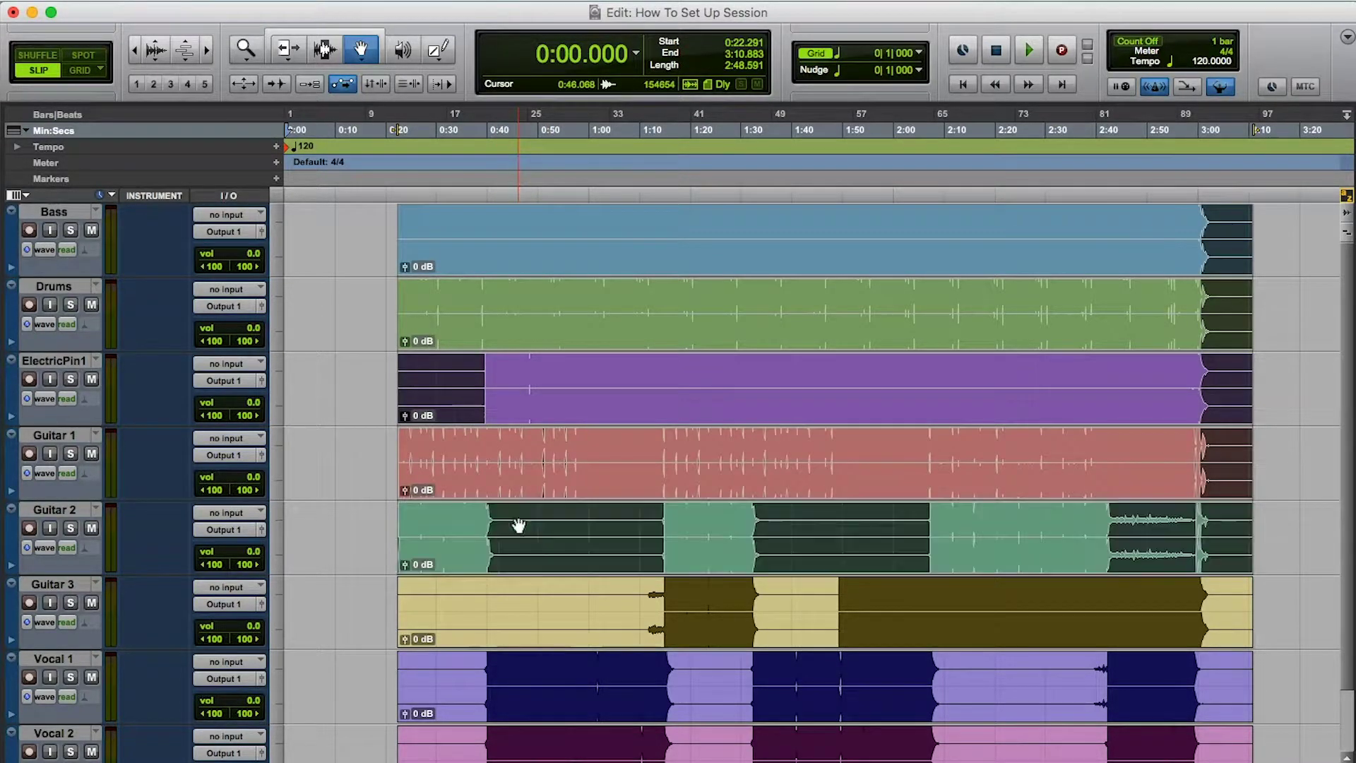
shift+click(519, 624)
shift+click(524, 685)
shift+click(524, 756)
scroll(523, 753, down, 2)
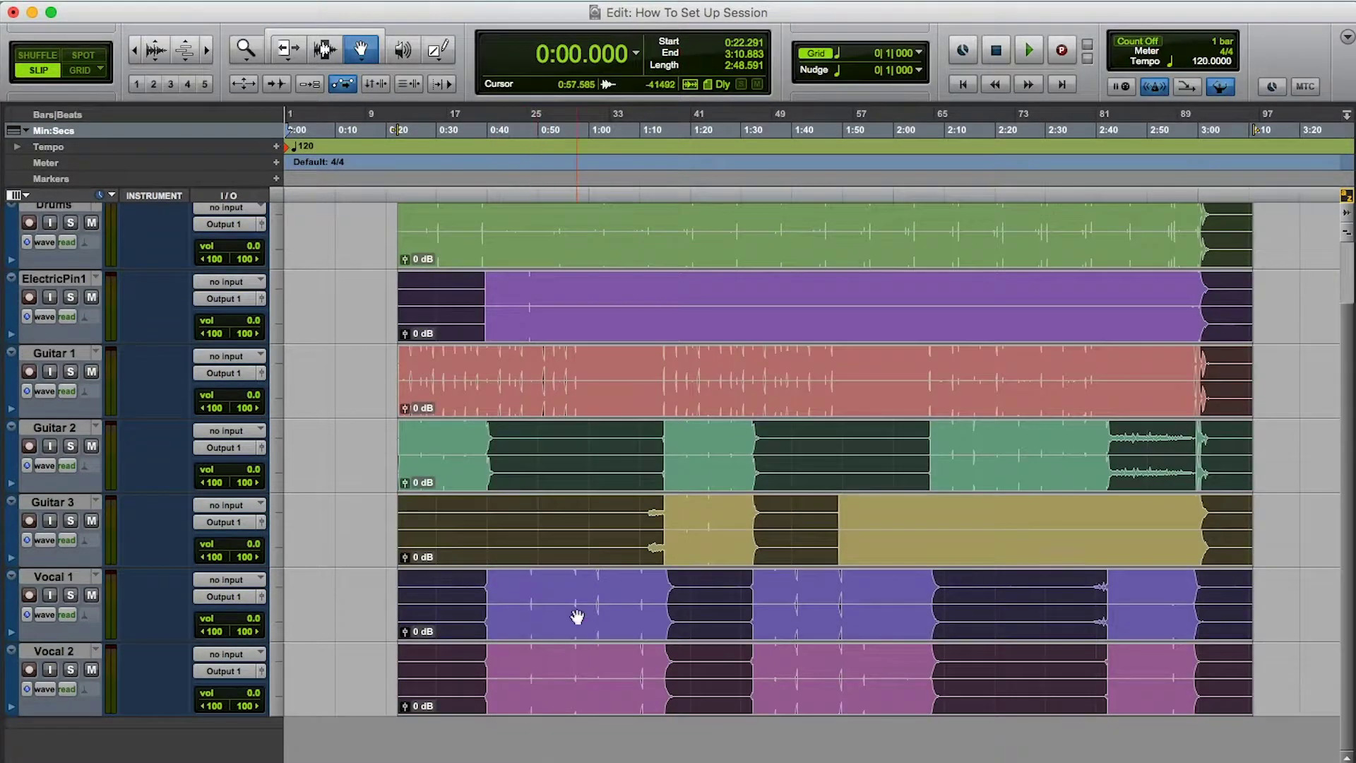
scroll(576, 607, up, 2)
drag(578, 246, 188, 235)
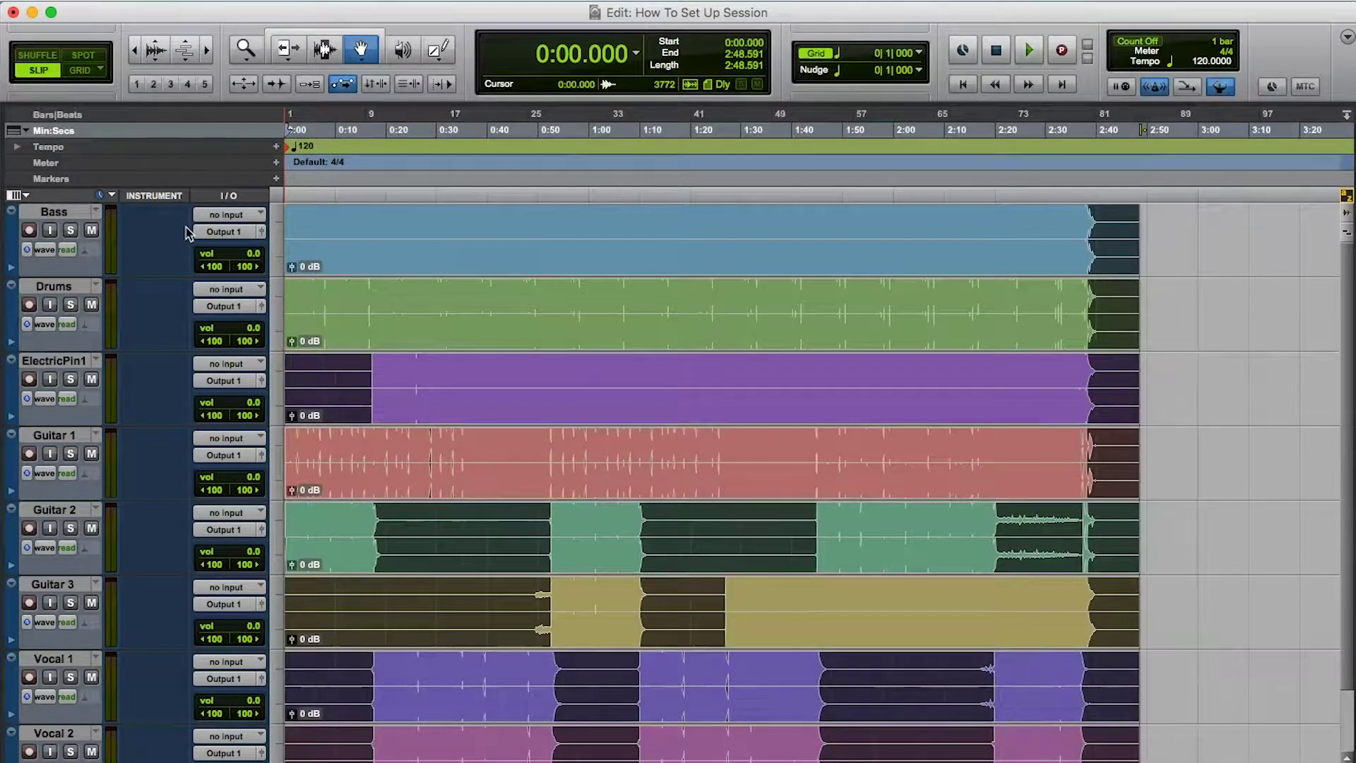
Return the playhead to zero, select the Bass track, and show the Mix window
click(962, 85)
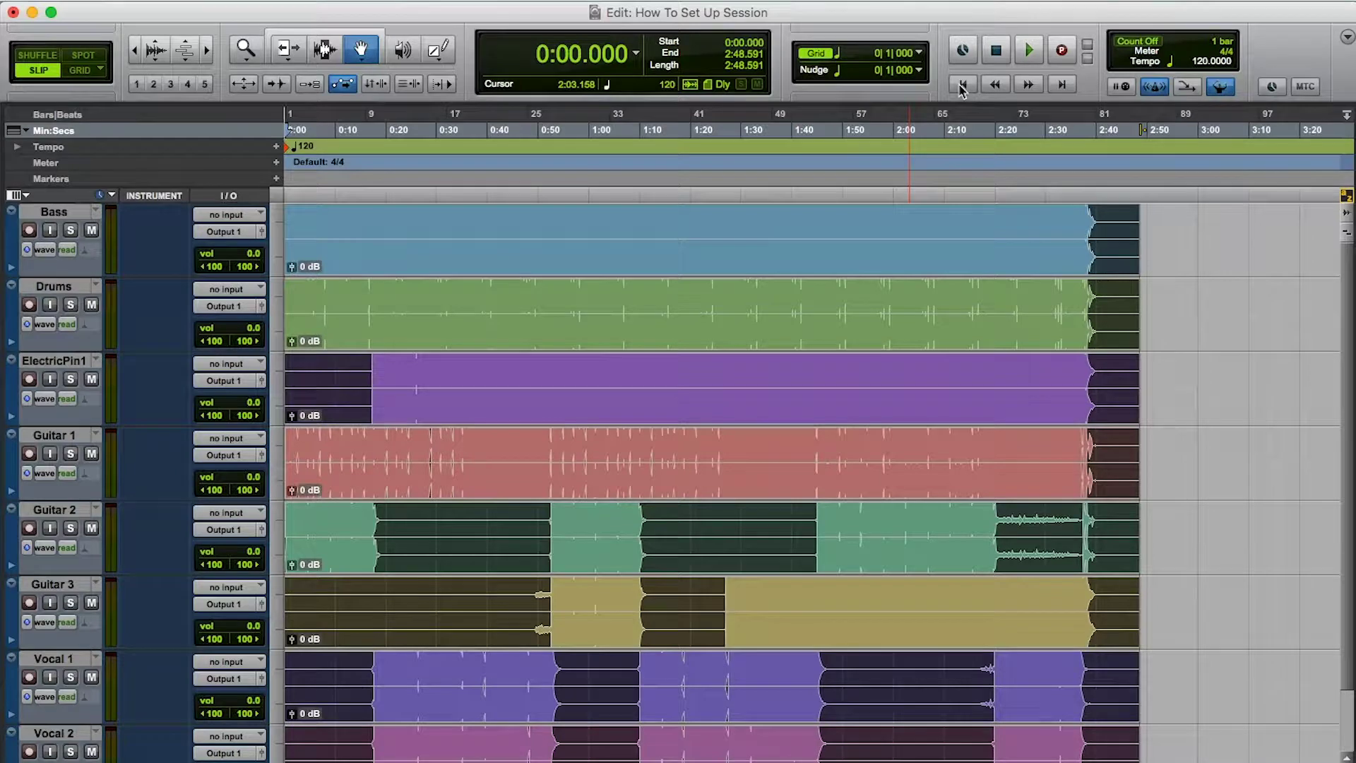
click(43, 217)
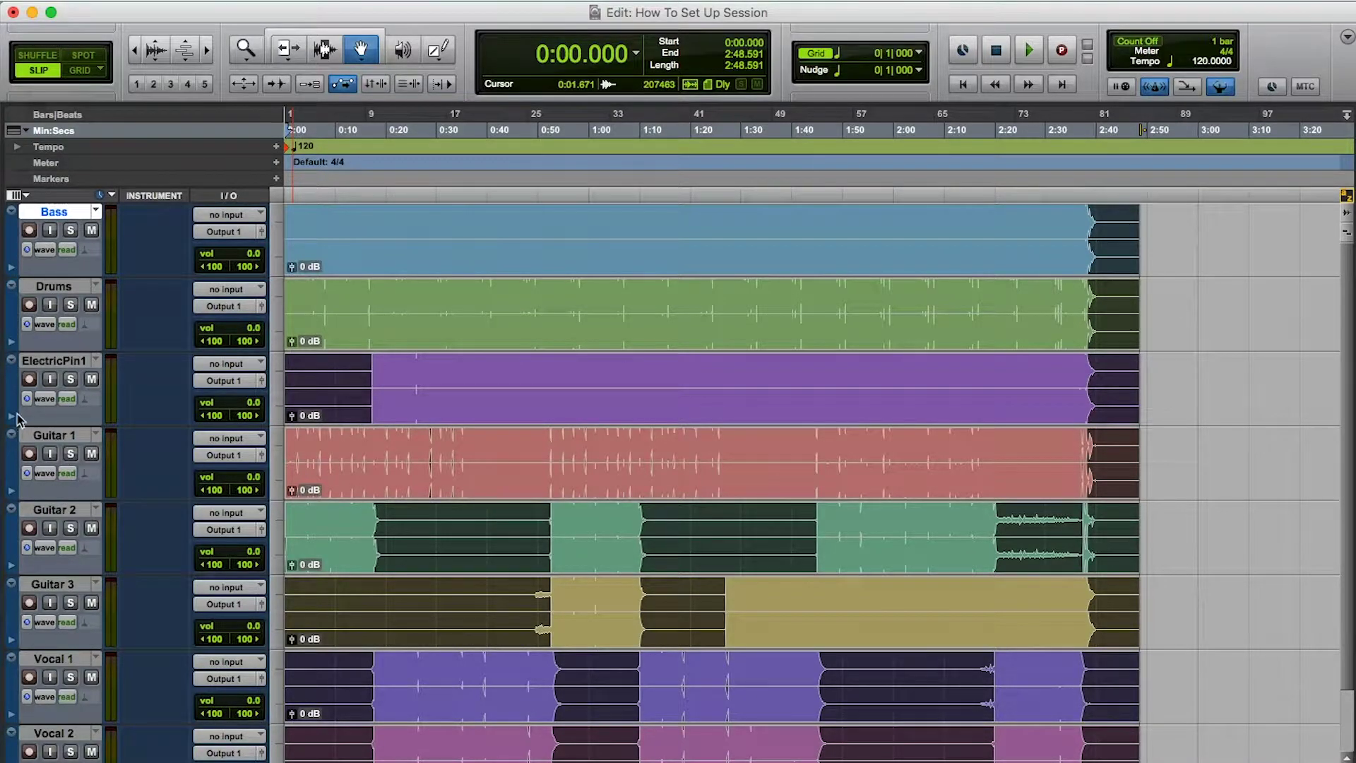
key(super+equal)
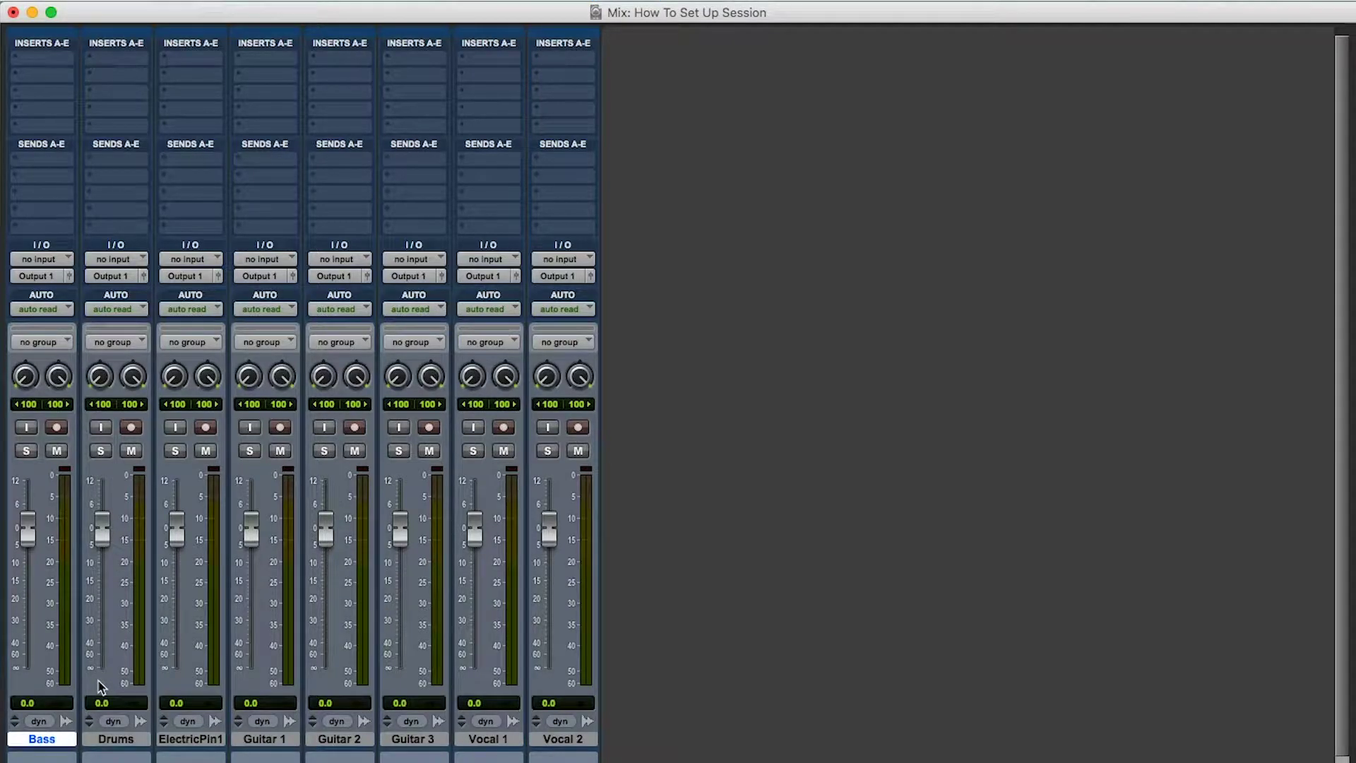
Create a Master Fader track, Master 1, placed after Vocal 2
click(115, 739)
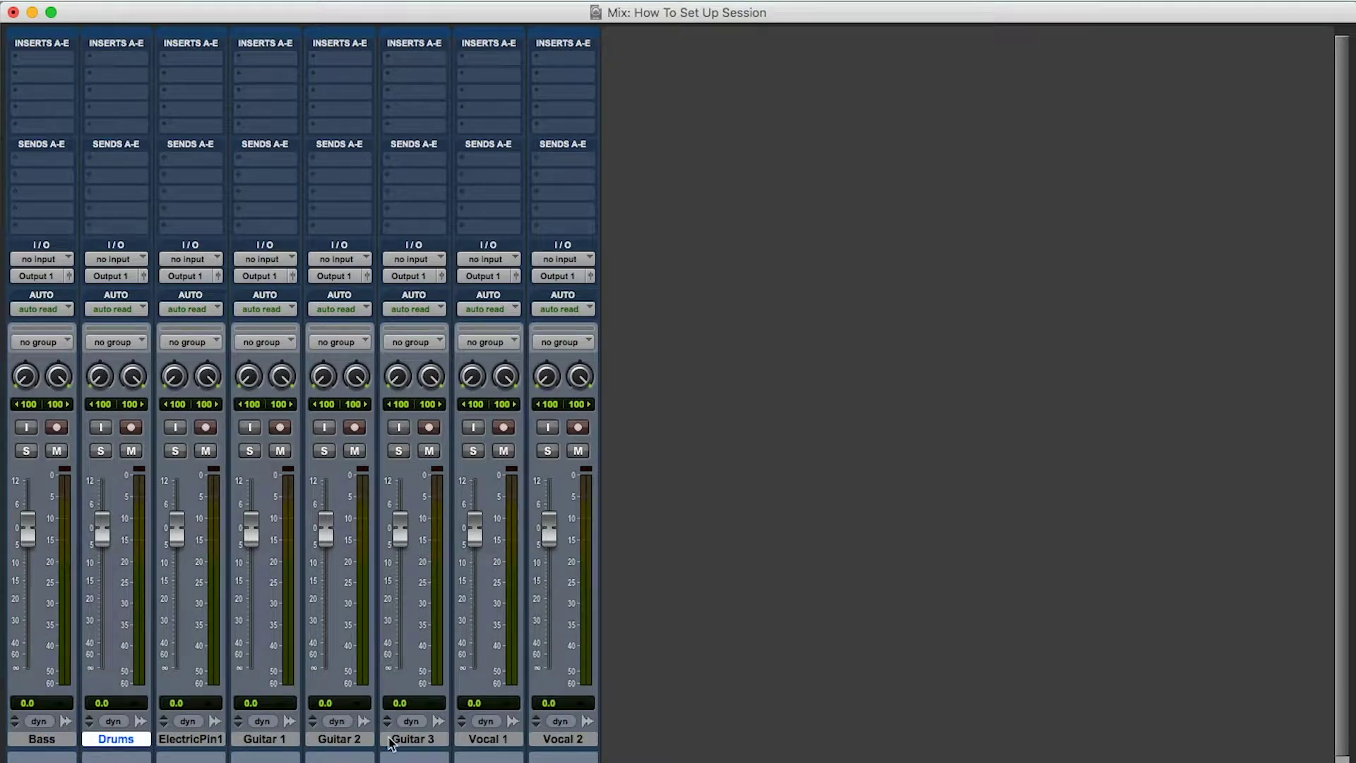
click(563, 739)
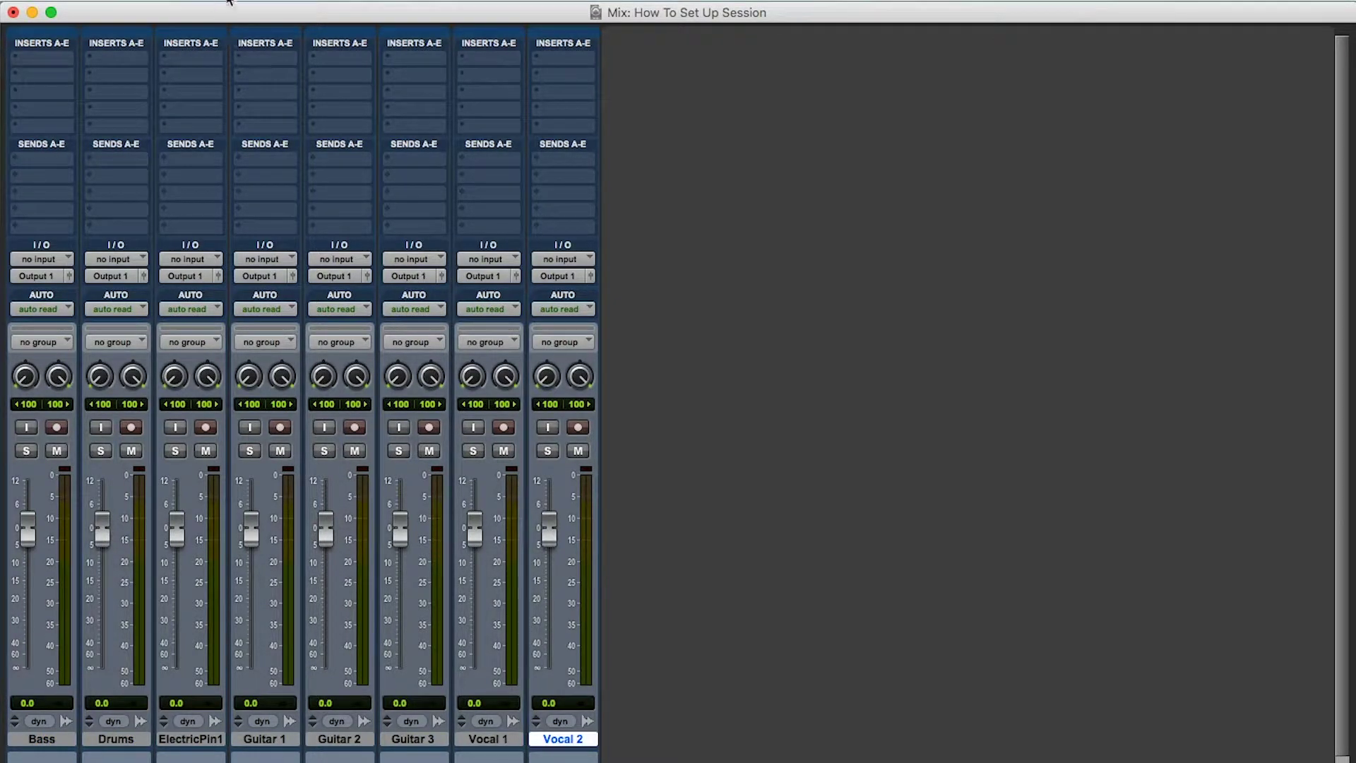
click(254, 1)
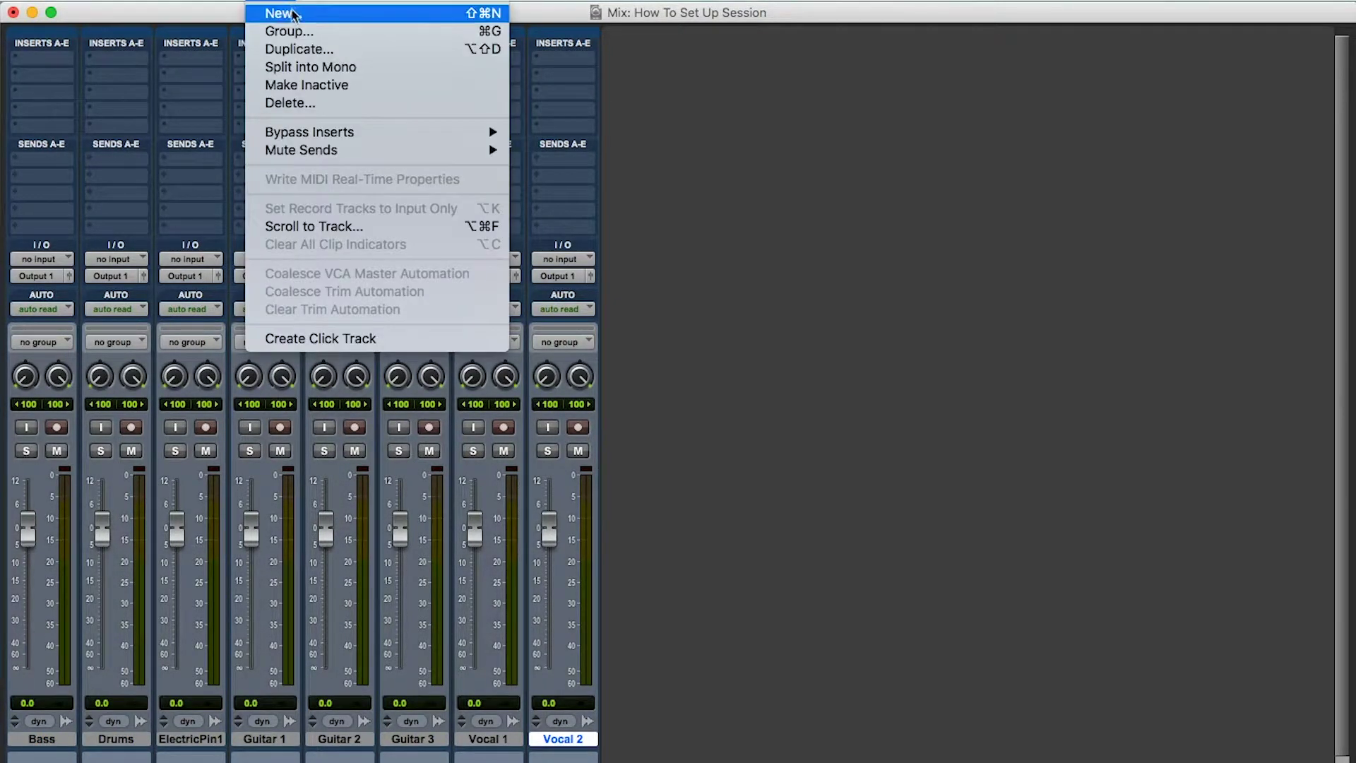
click(340, 16)
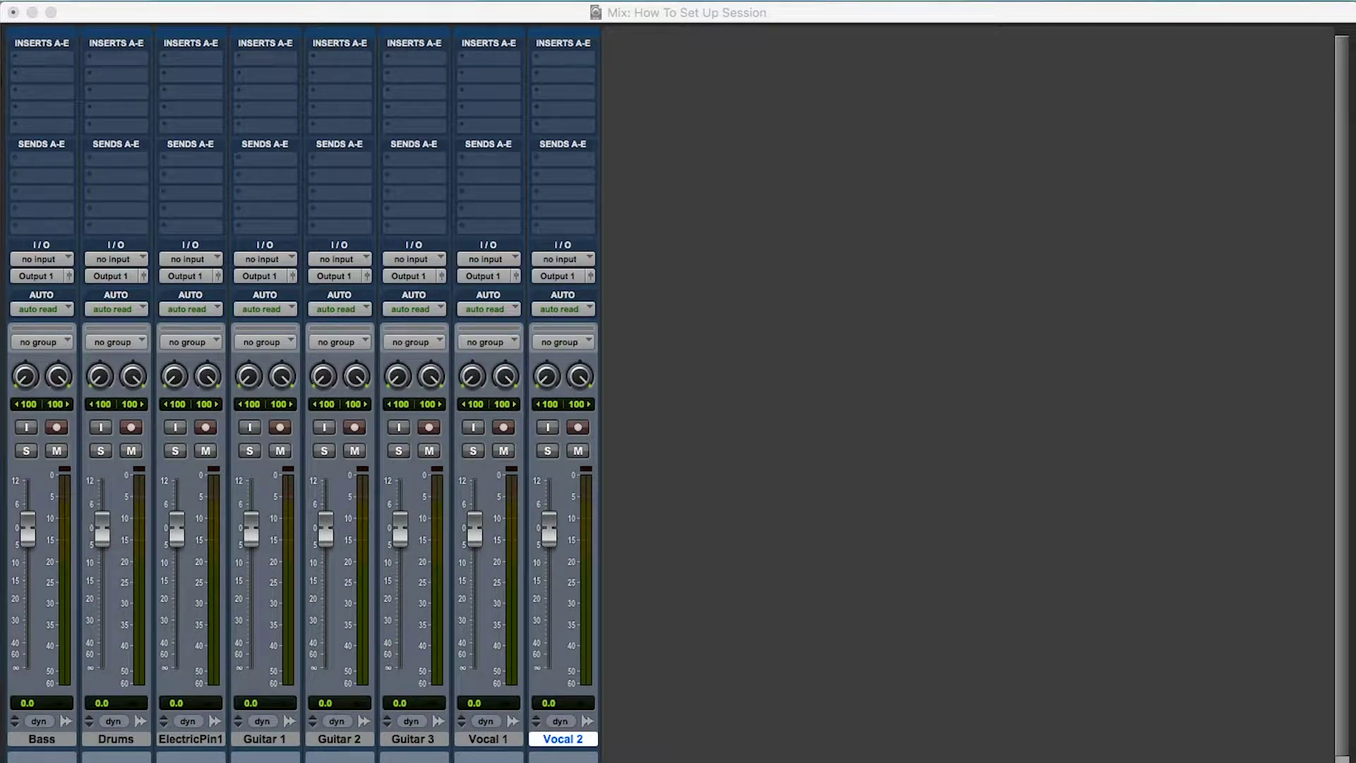
key(Return)
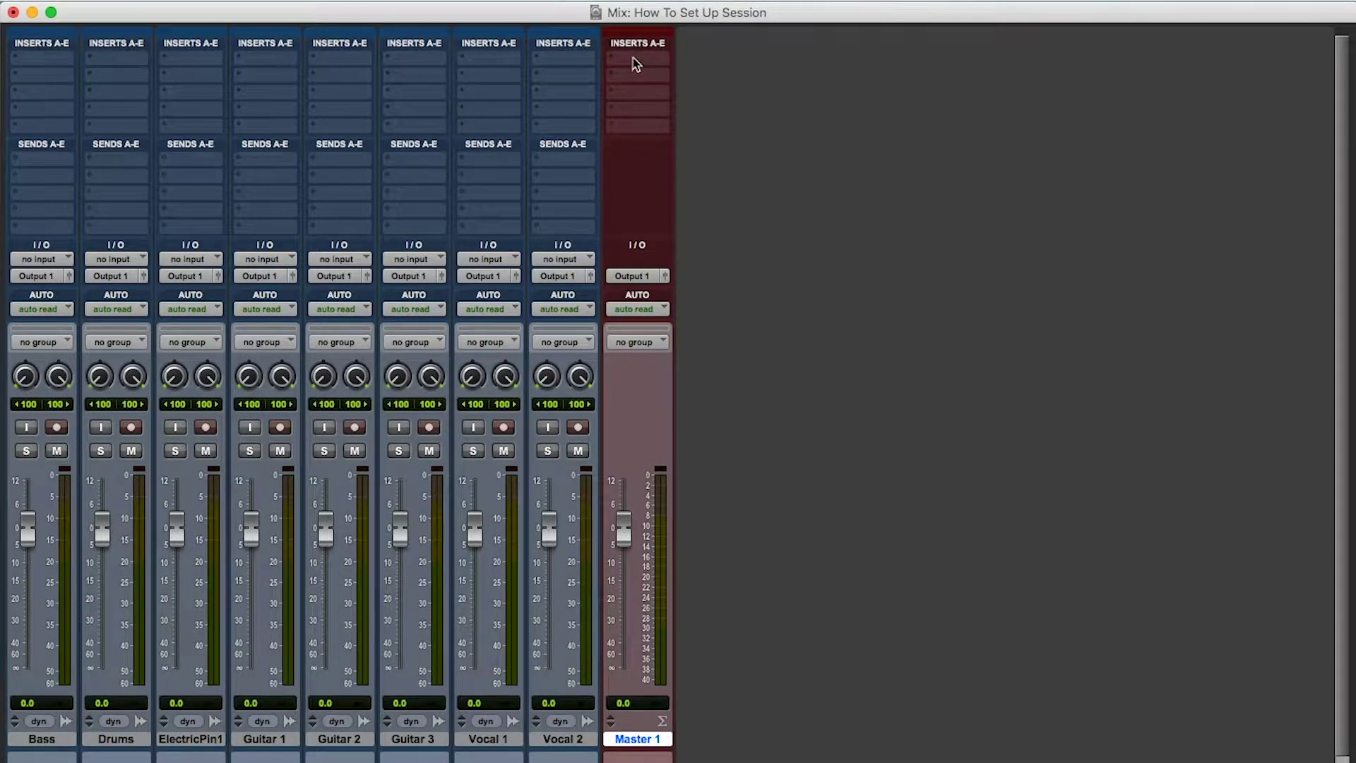
Insert AIR Stereo Width (Sound Field) on Master 1's first insert slot
click(636, 65)
mouse_move(683, 105)
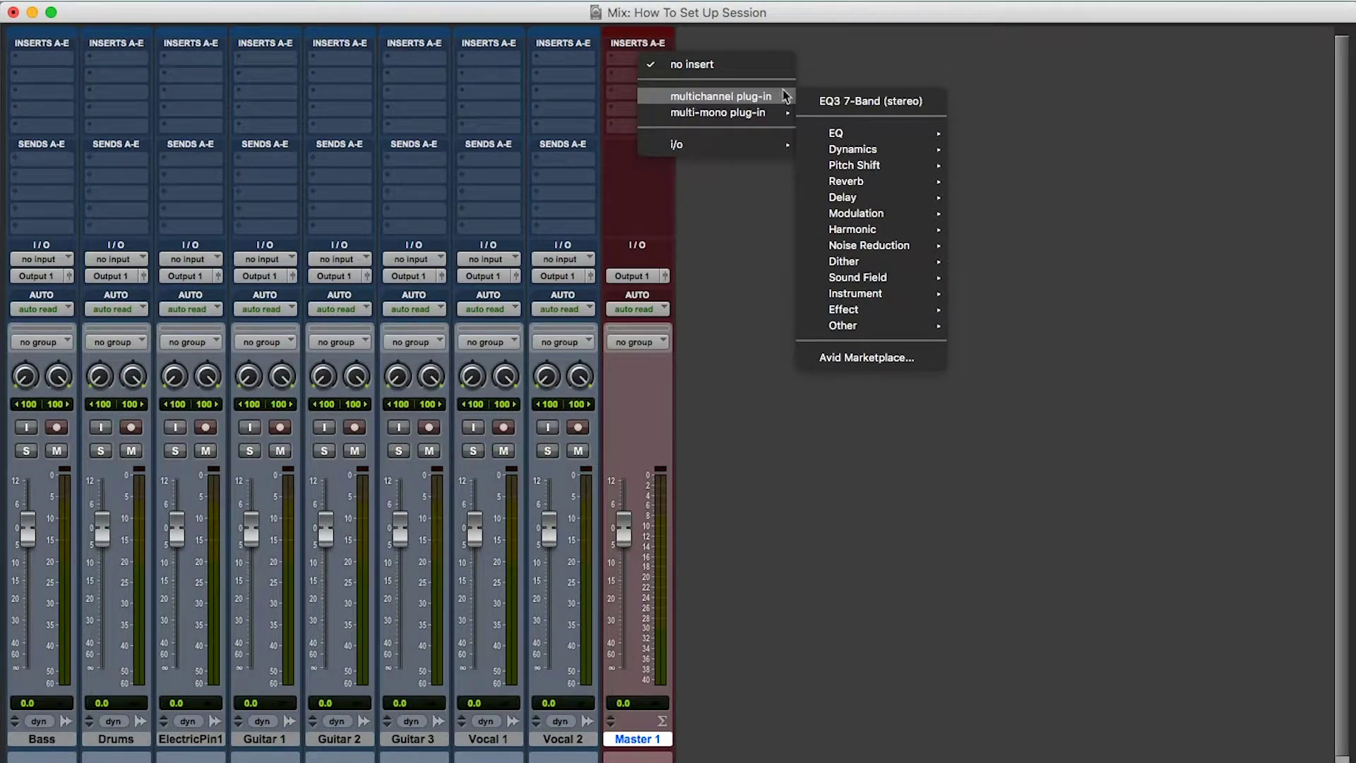
mouse_move(860, 279)
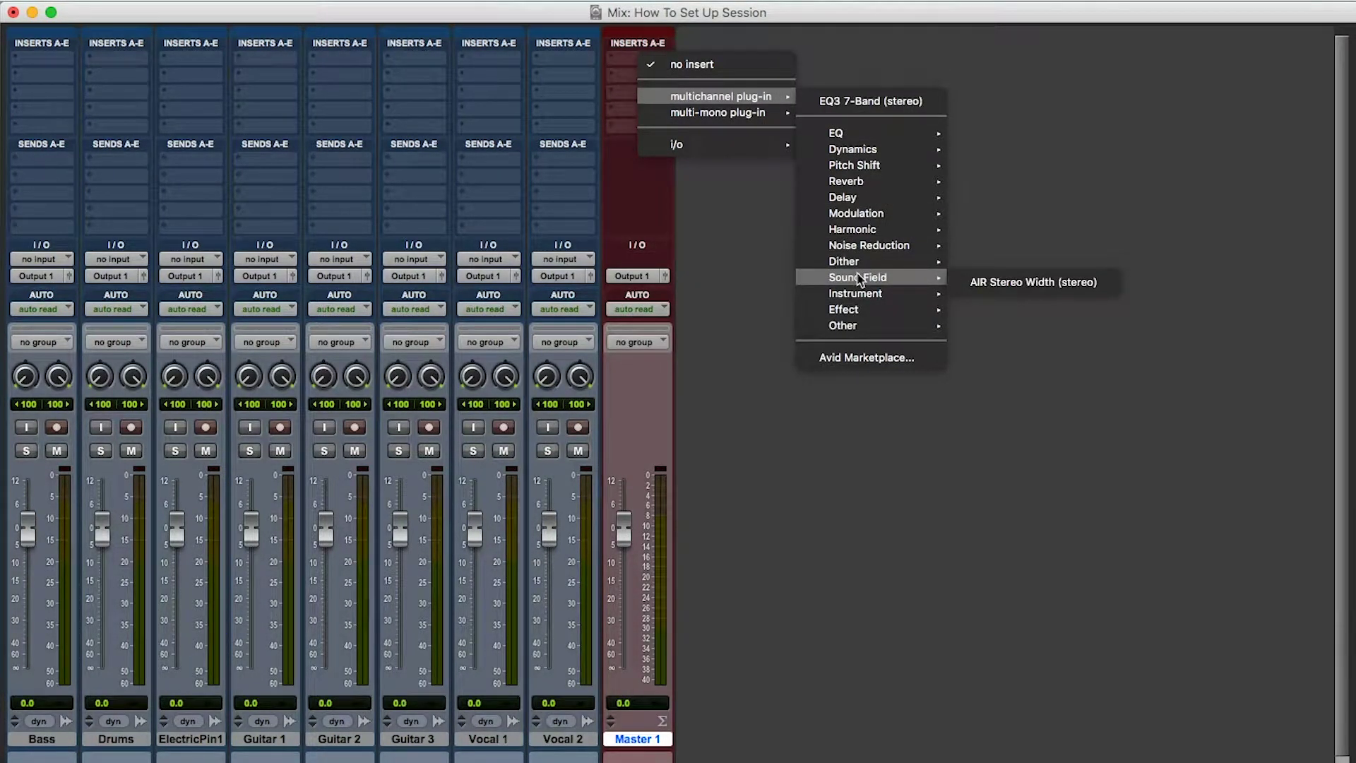
click(981, 283)
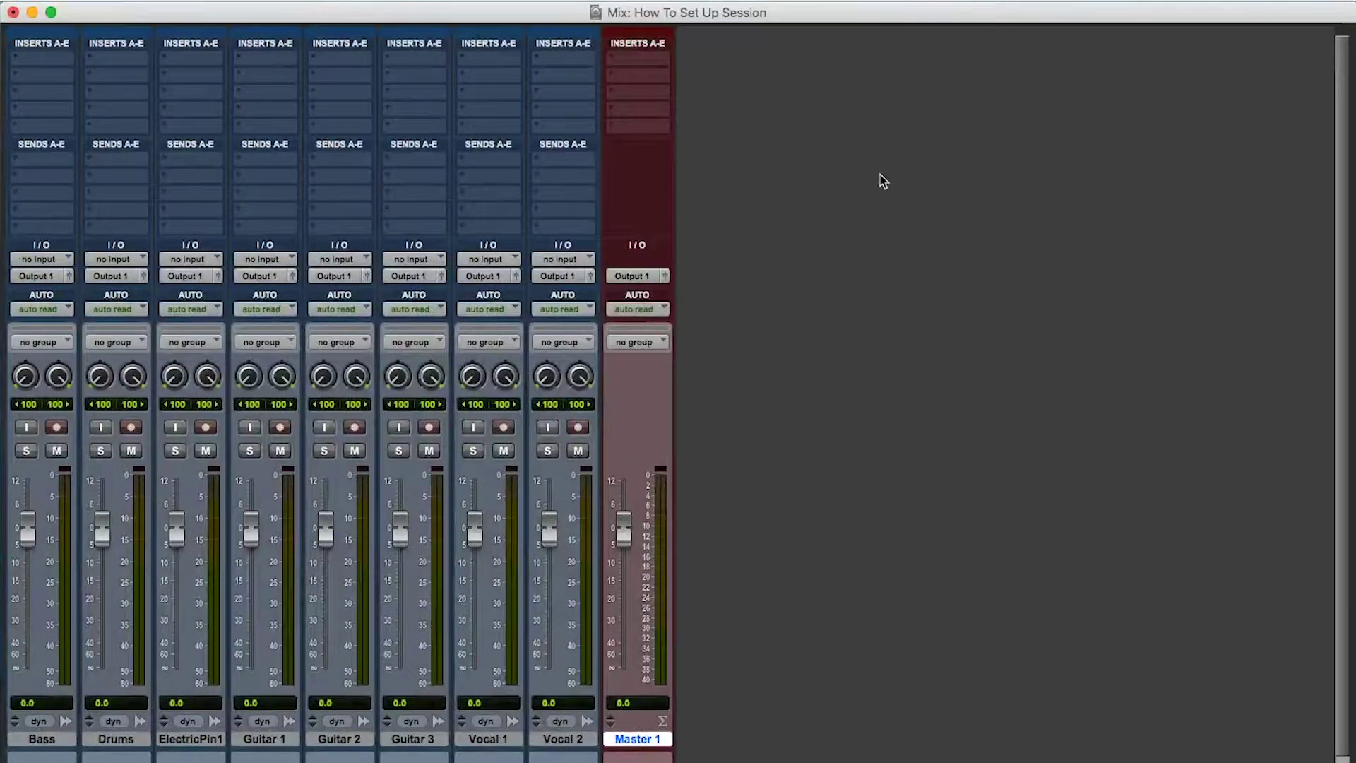
Set the Stereo Width WIDTH to 0 % and close the plug-in window
key(super+equal)
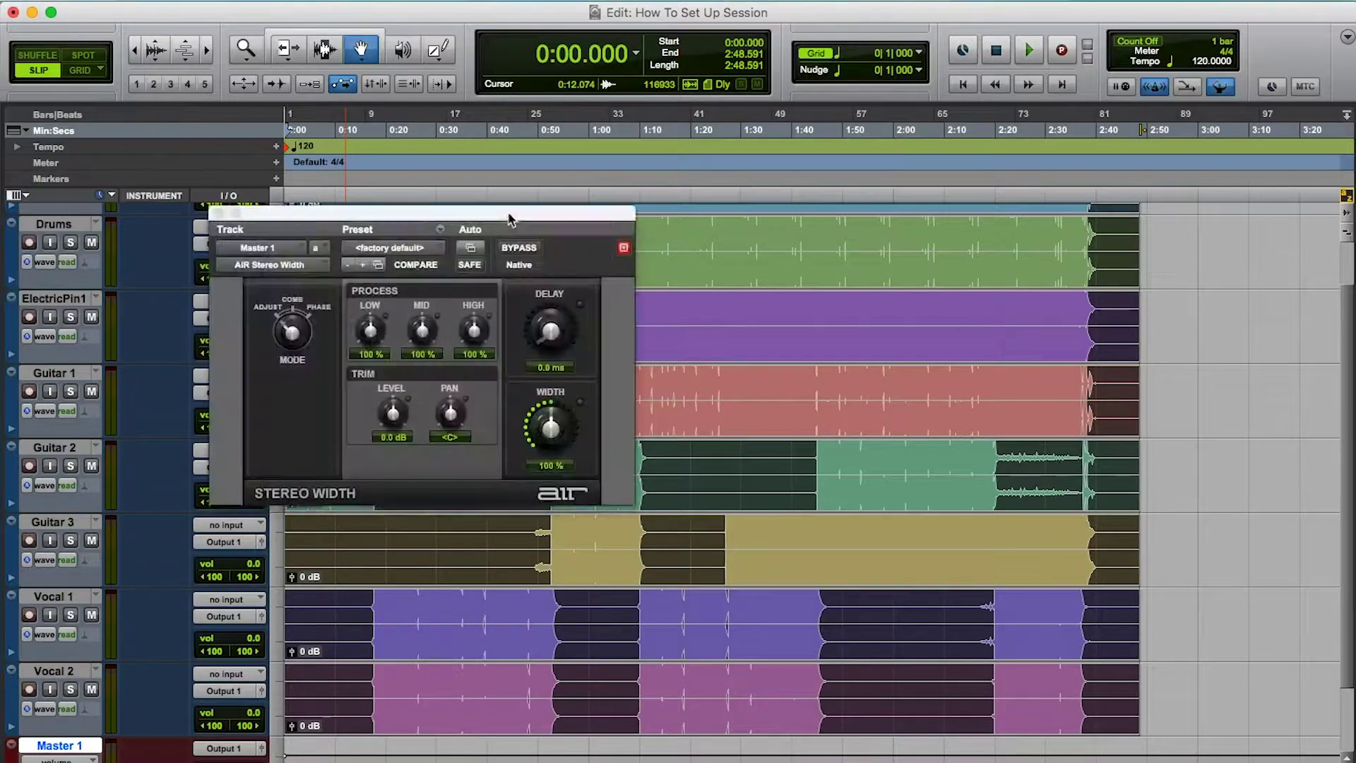
drag(510, 220, 716, 195)
click(757, 400)
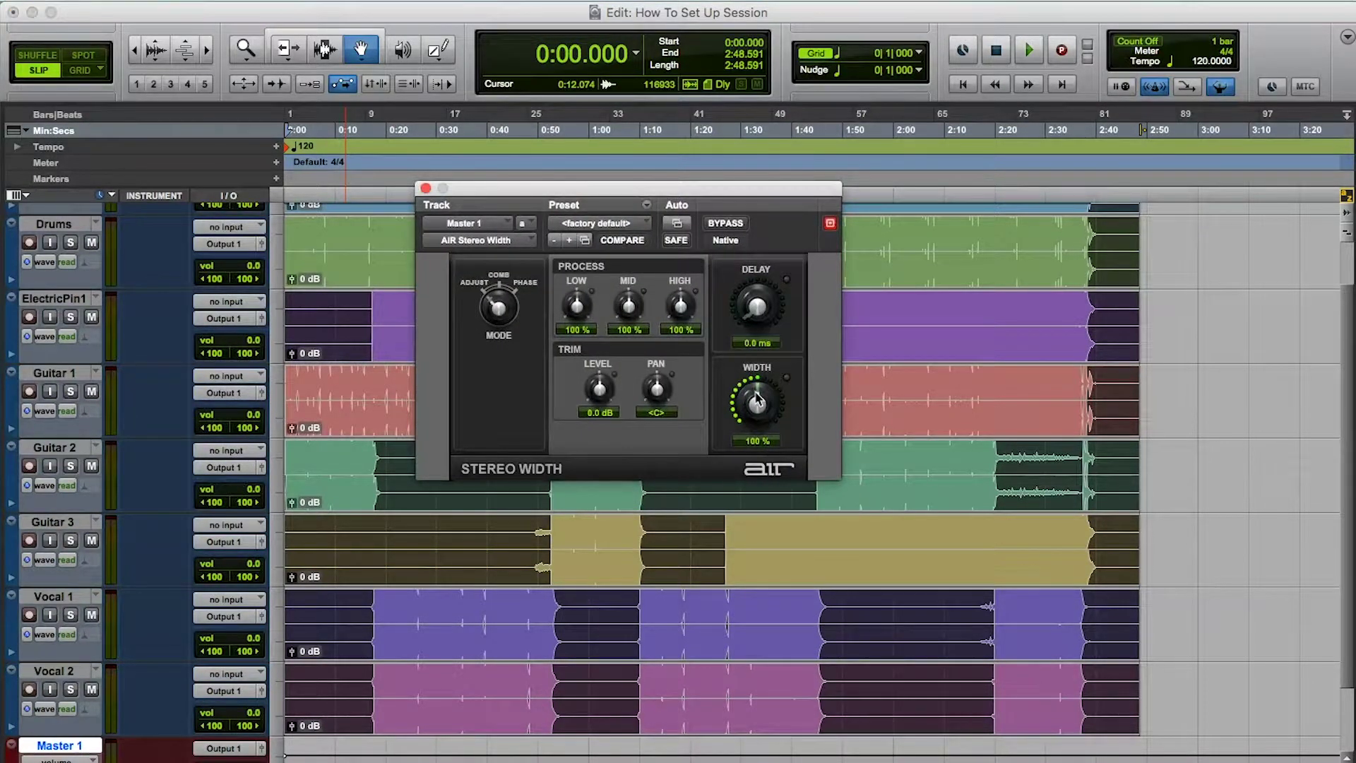
drag(756, 400, 742, 660)
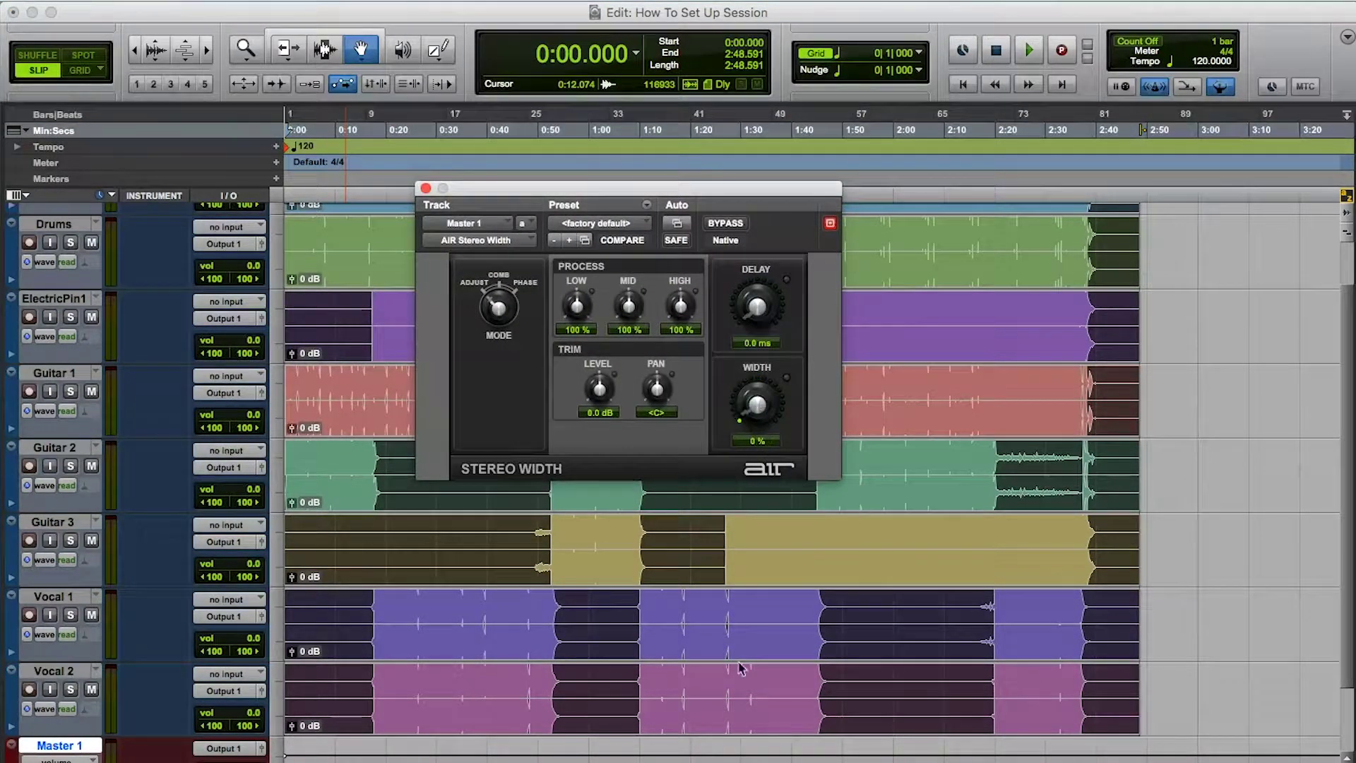
click(425, 188)
key(super+equal)
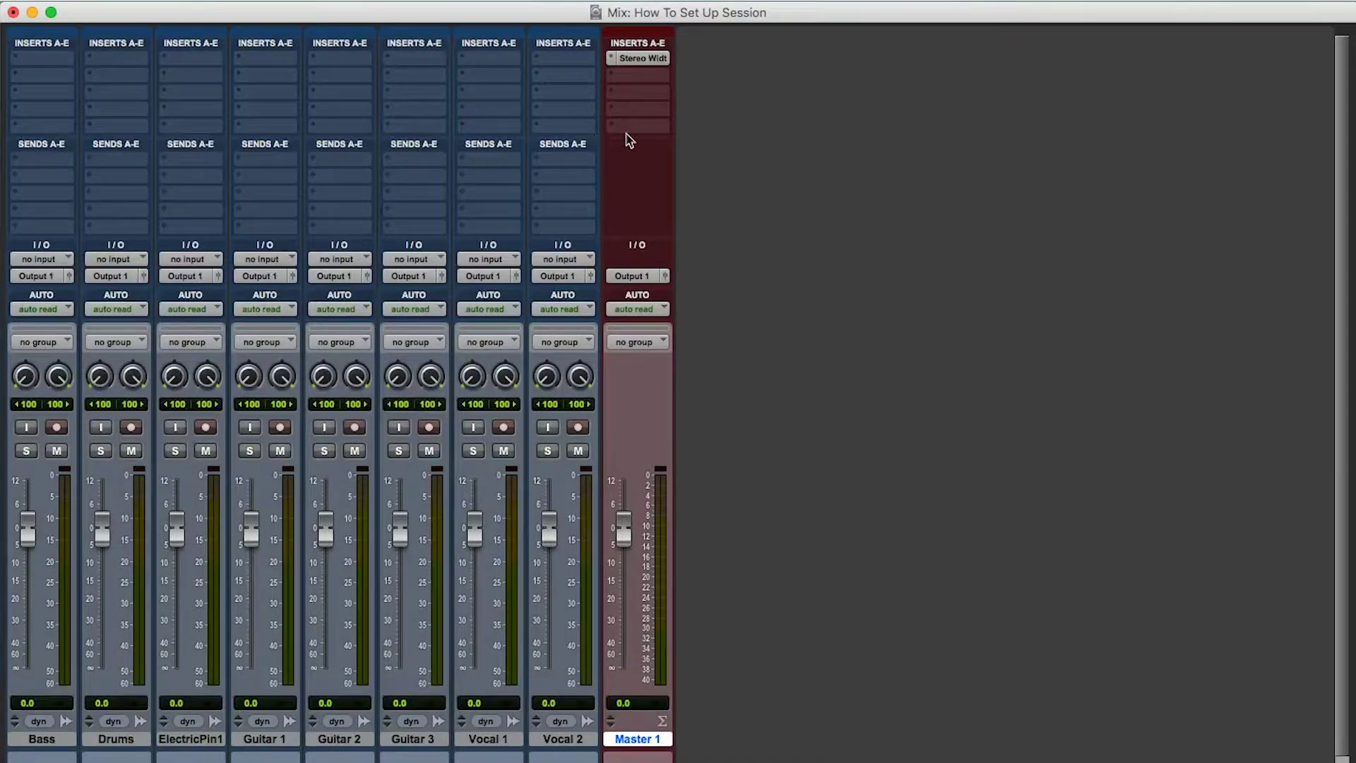
Bypass and re-enable Master 1's Stereo Width insert, then select several tracks in turn
super+click(652, 61)
click(651, 60)
click(560, 745)
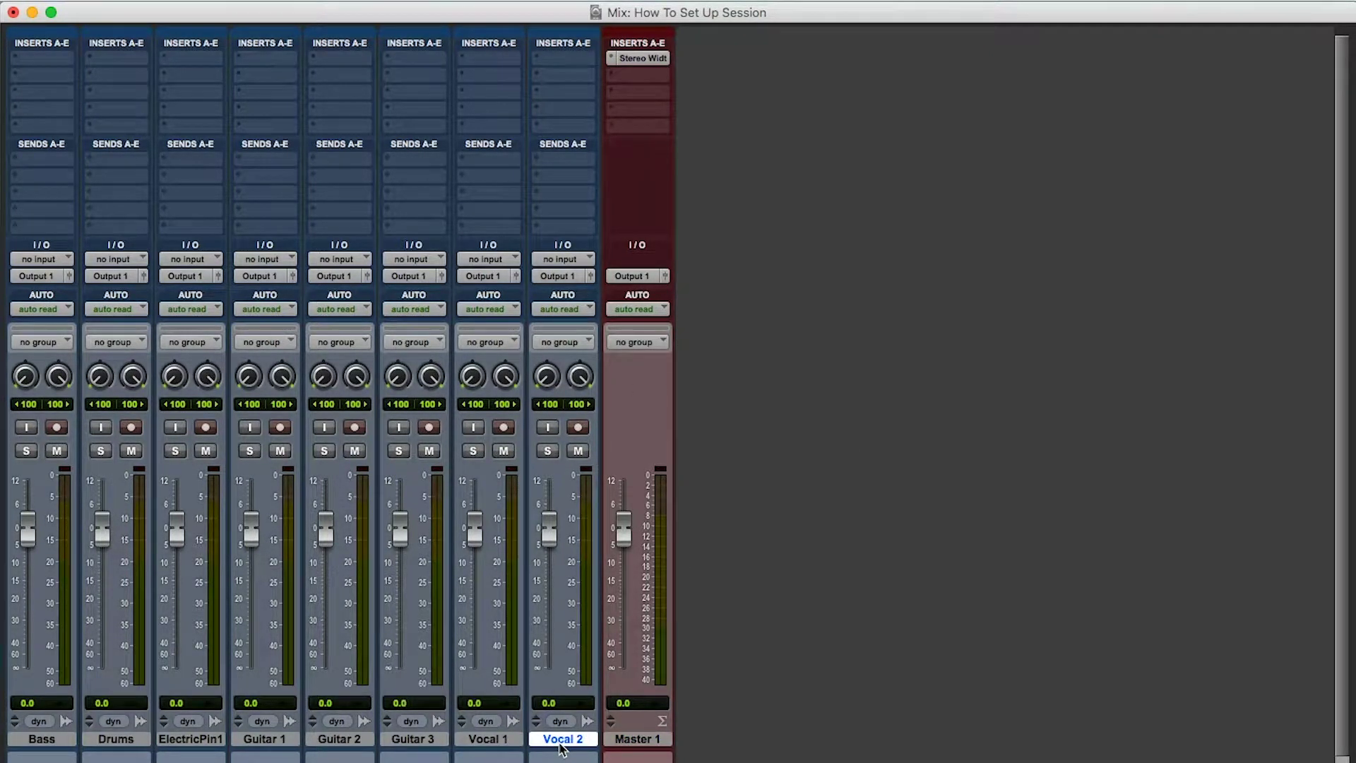
click(62, 743)
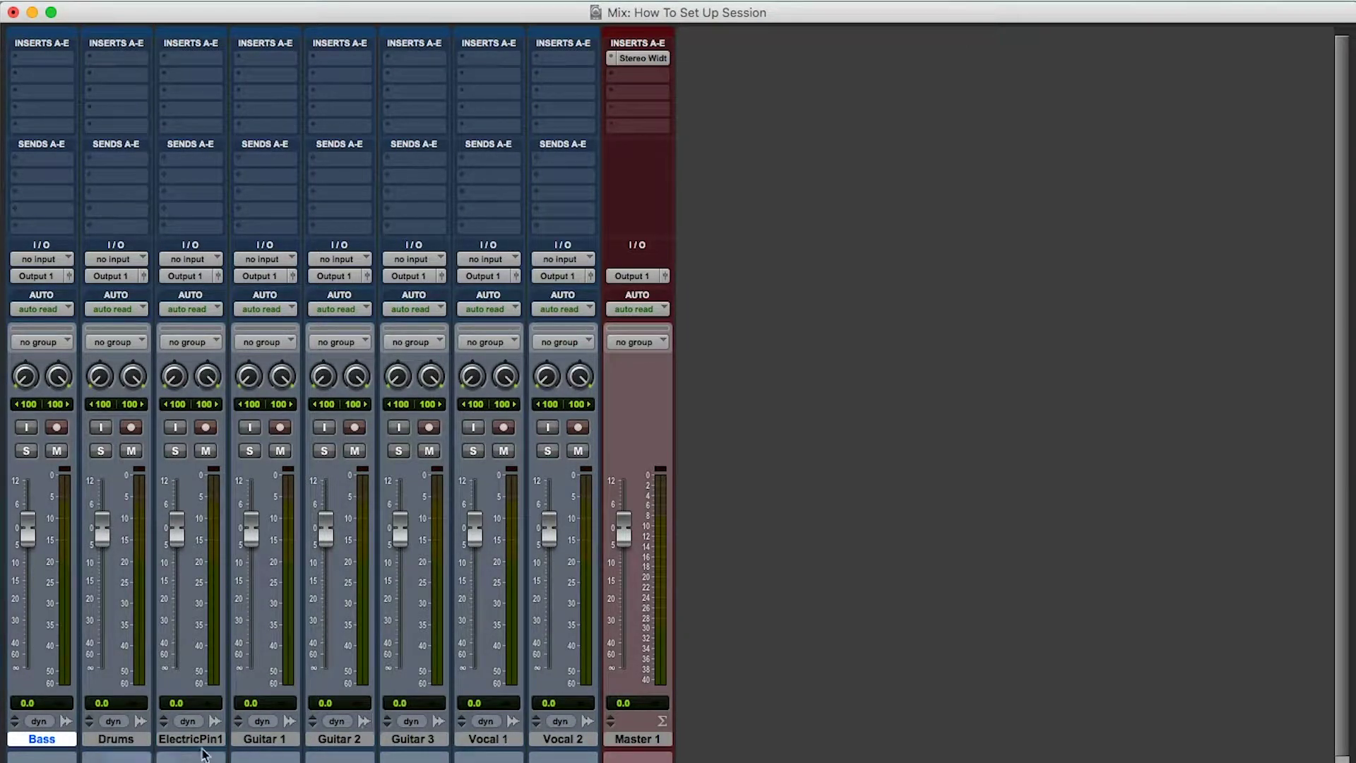
click(127, 742)
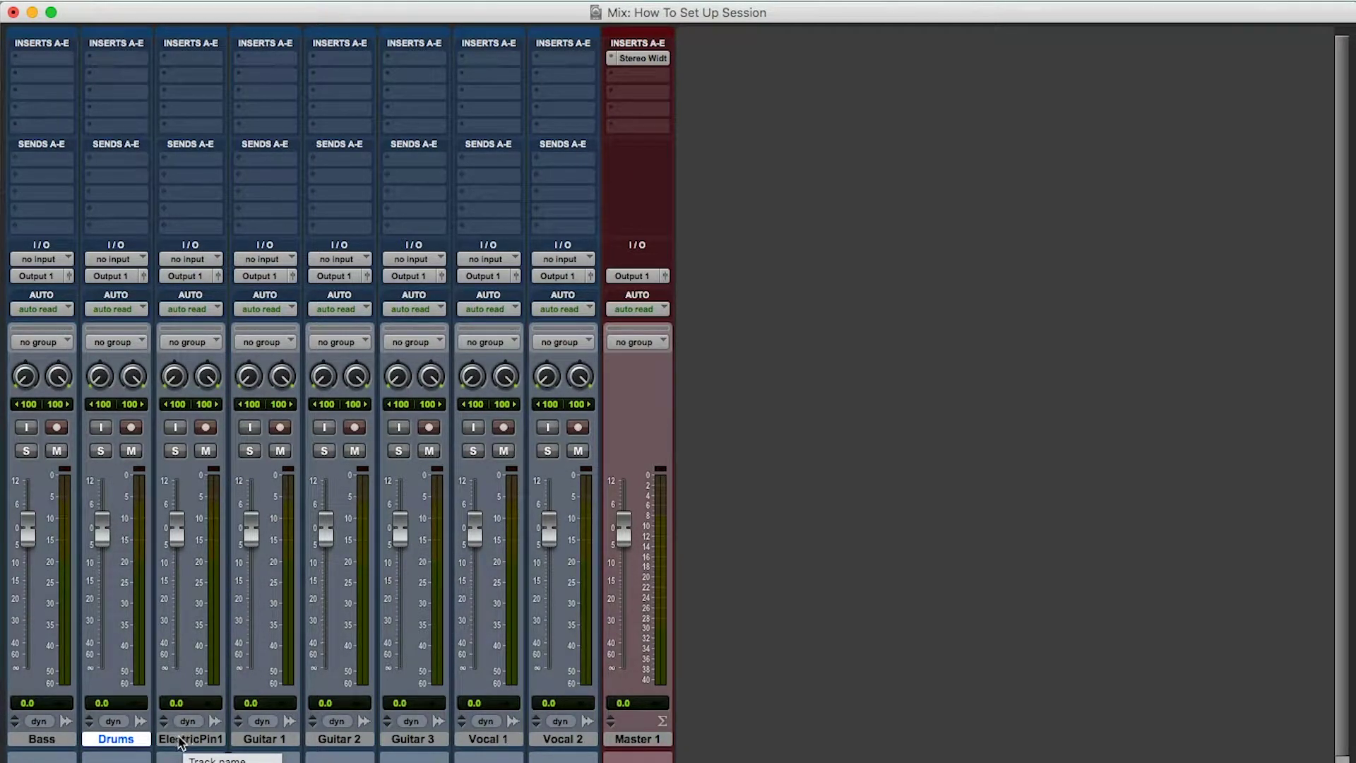
click(182, 739)
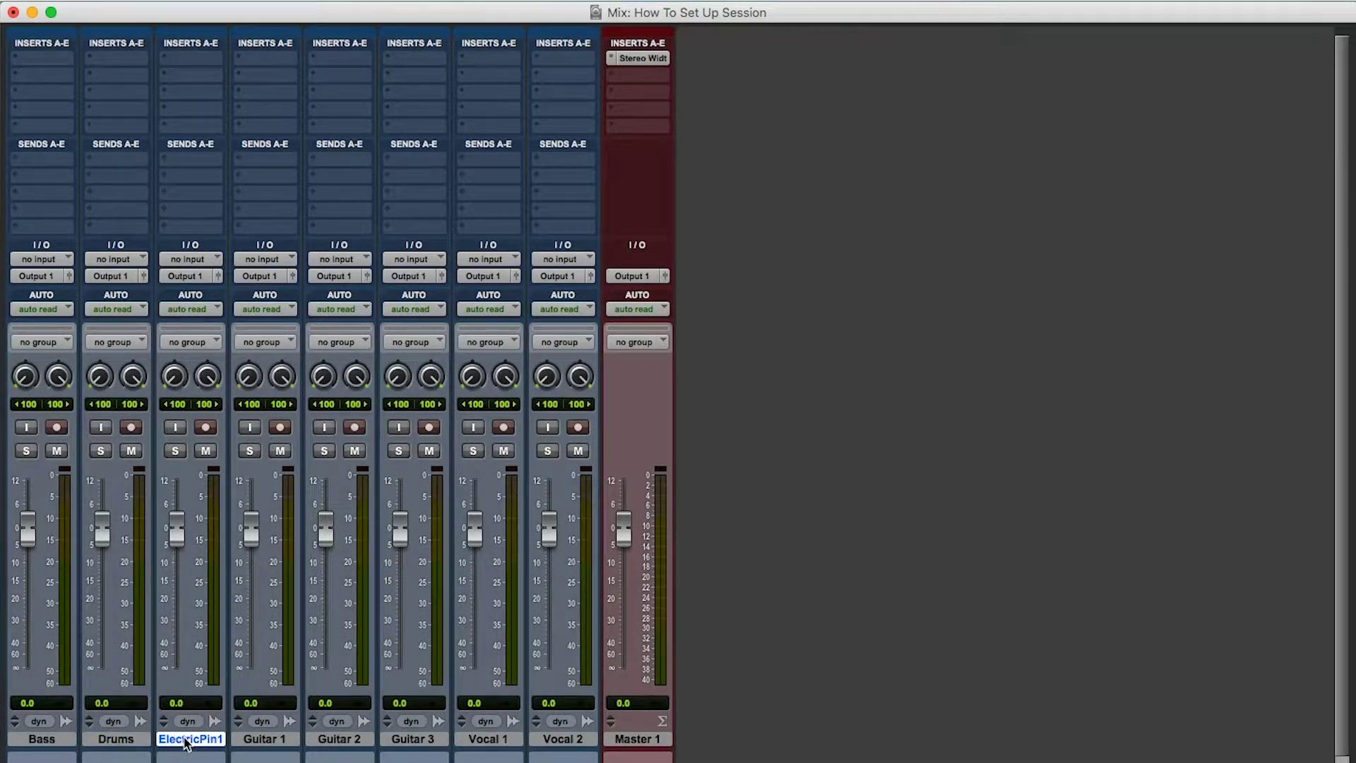
click(139, 741)
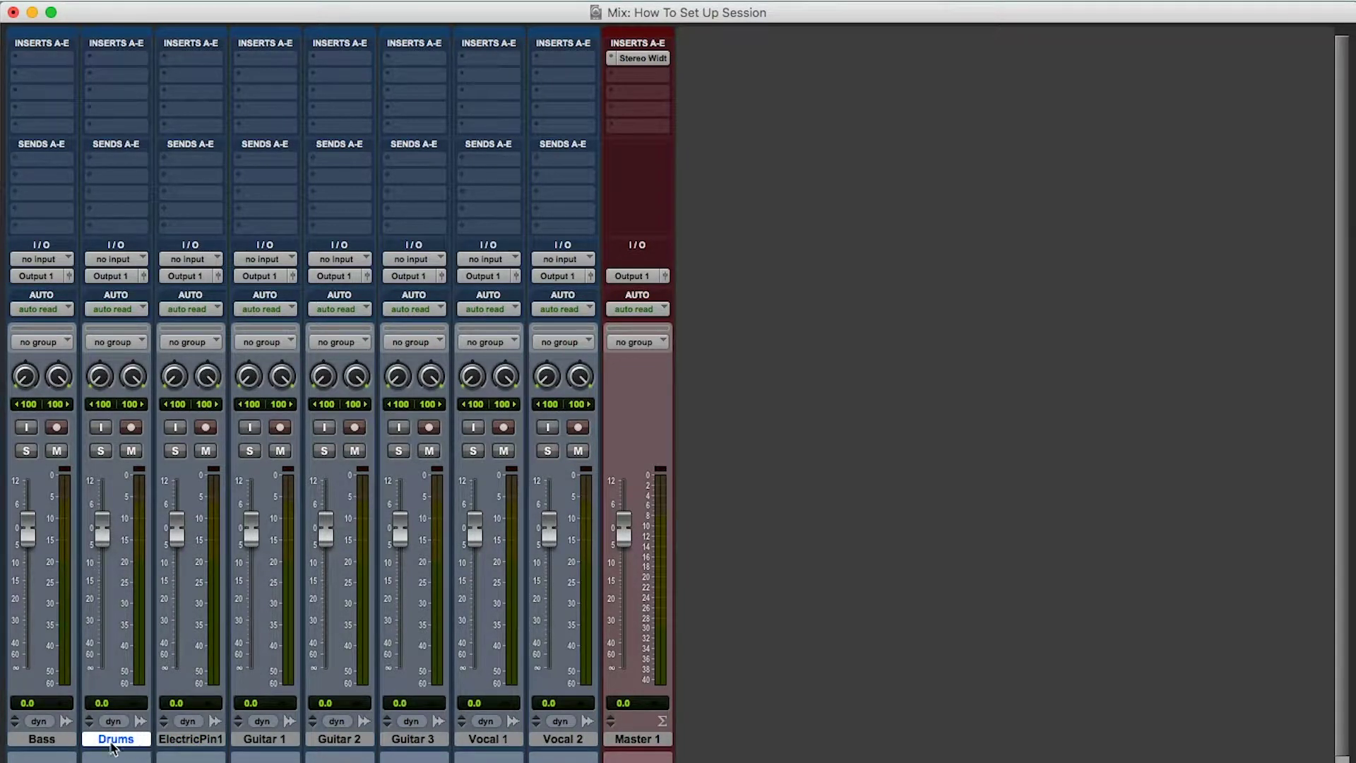
Add six new aux tracks, Aux 1 to Aux 6, after Guitar 1
click(282, 739)
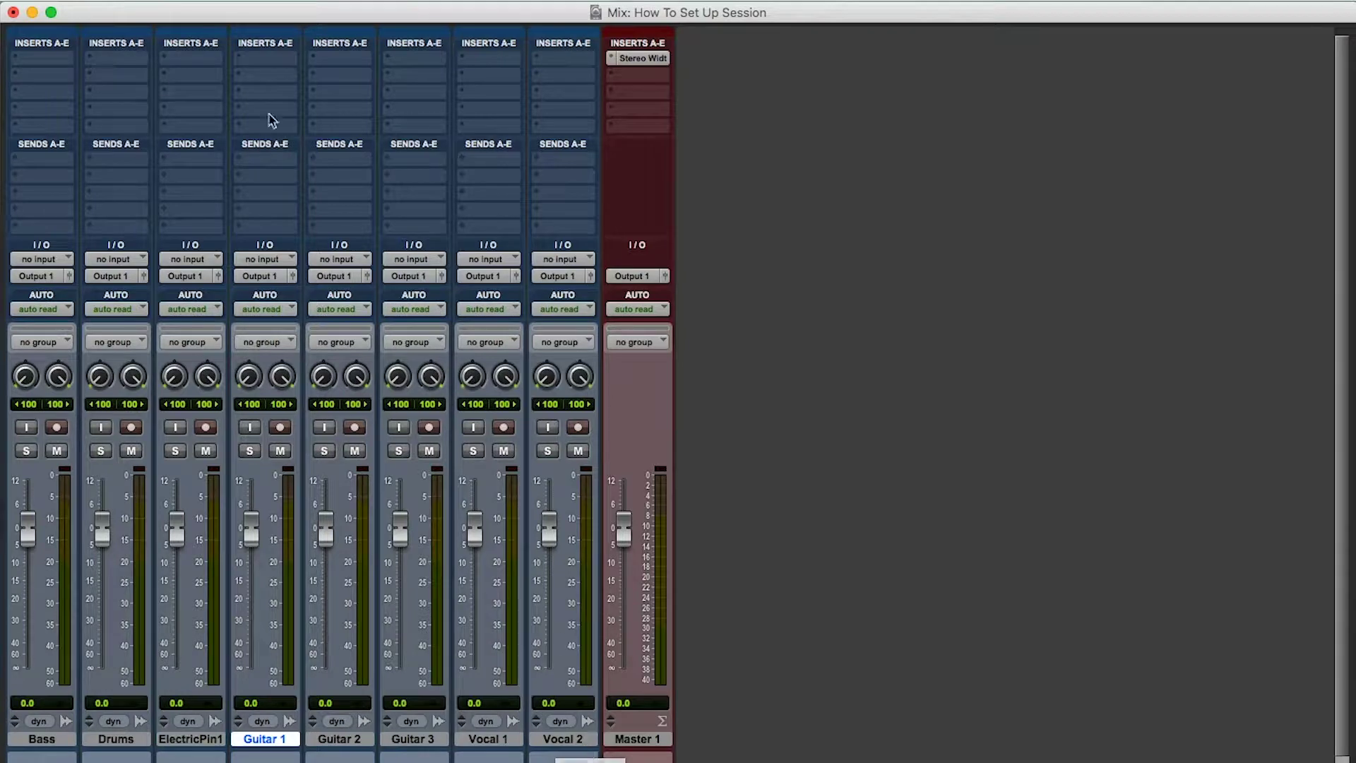
click(282, 2)
click(281, 12)
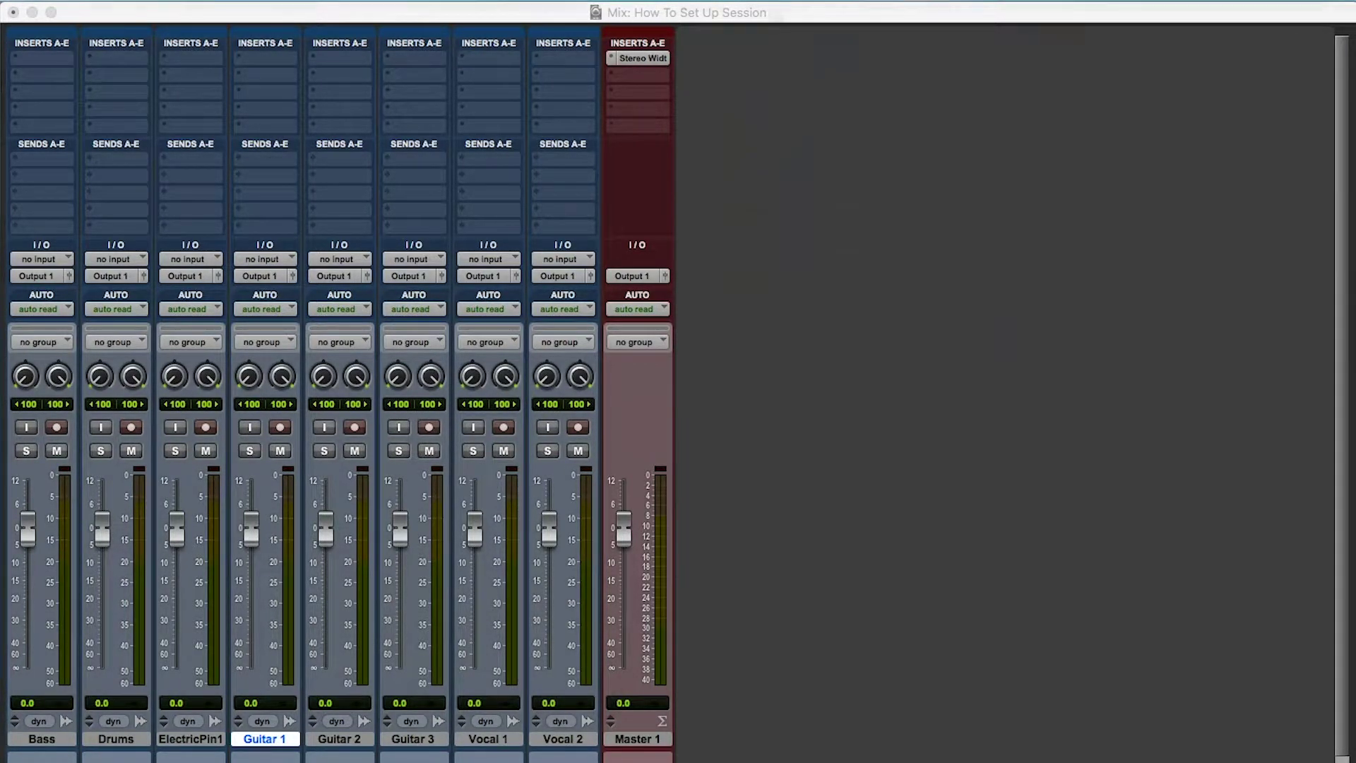
key(Return)
Rename Aux 1, 2 and 3 to Bass BUS, Drums BUS and Guitar BUS
double_click(335, 739)
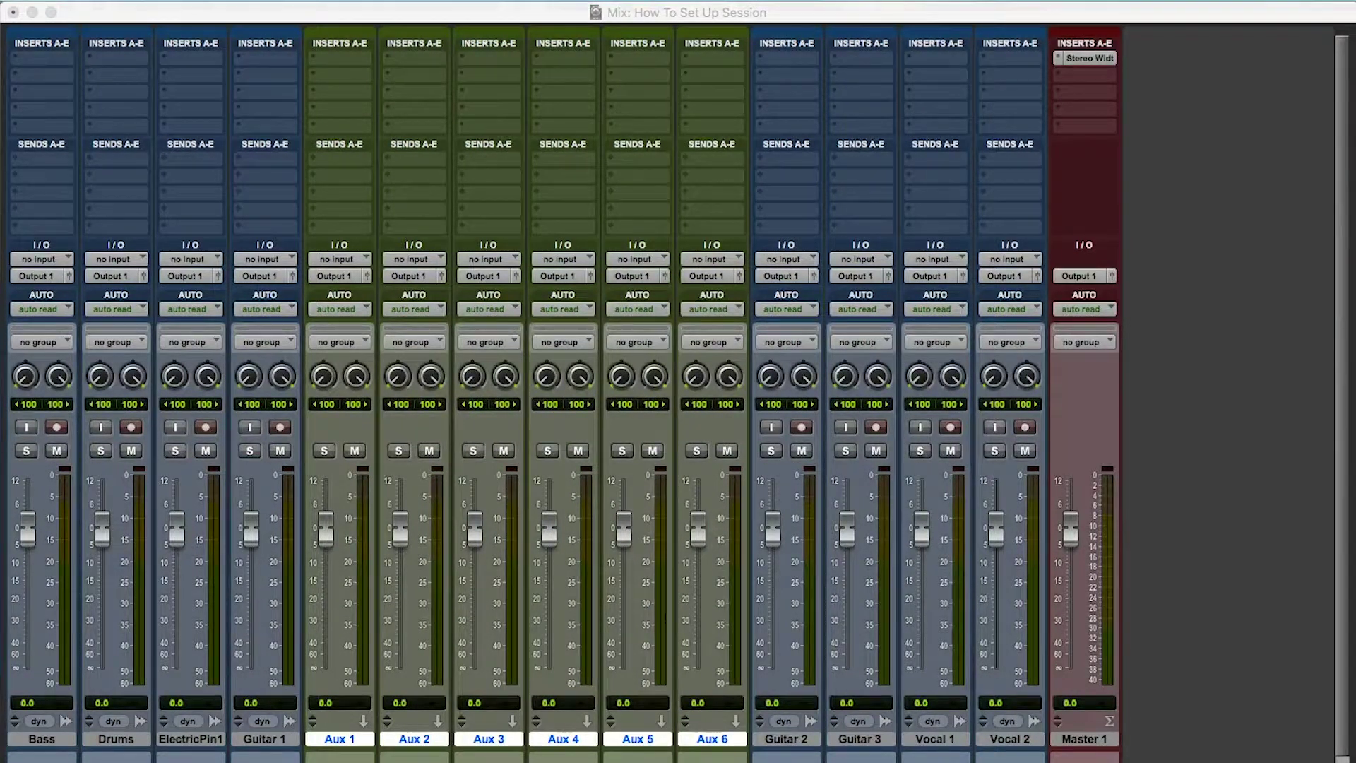
key(Return)
double_click(406, 741)
key(Return)
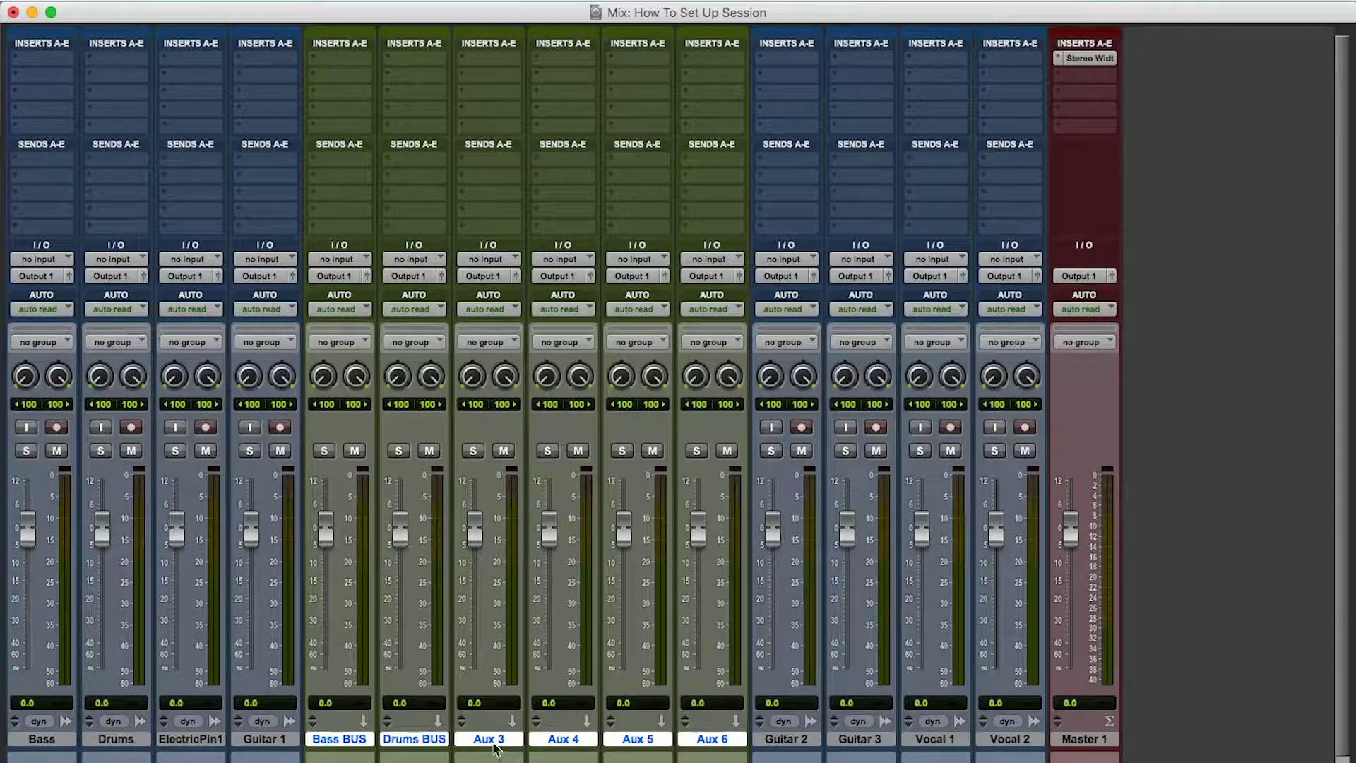
double_click(495, 742)
key(Escape)
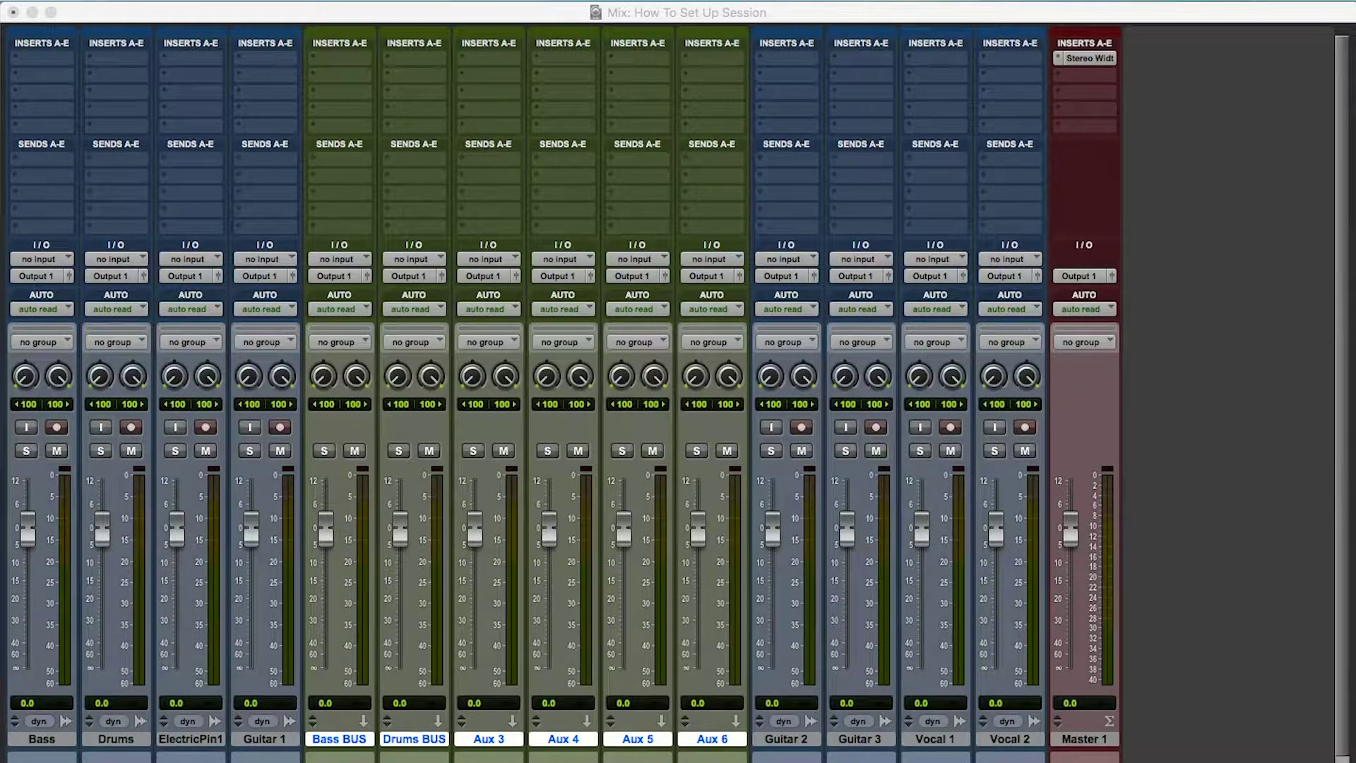
key(Return)
Rename Aux 4, 5 and 6 to Vox BUS, REVERB and MIX BUS
double_click(569, 742)
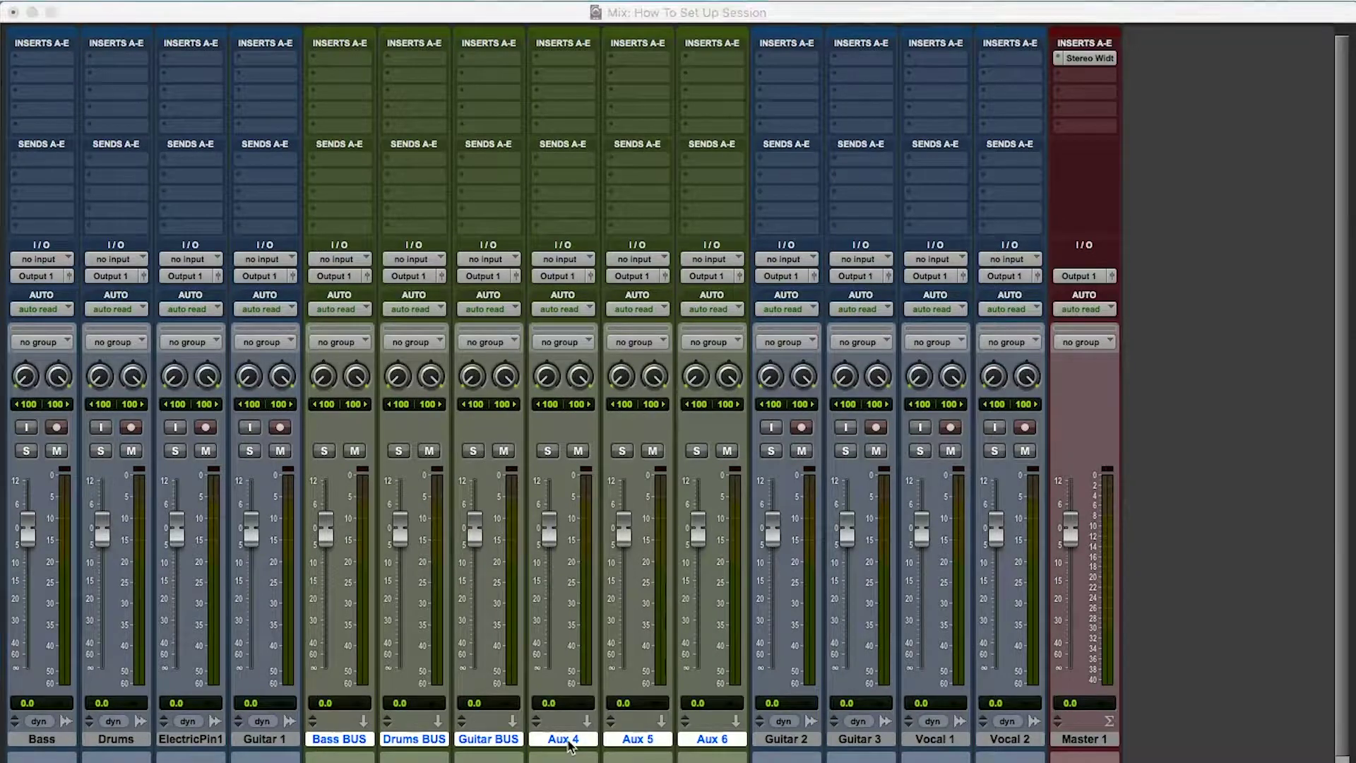
key(Escape)
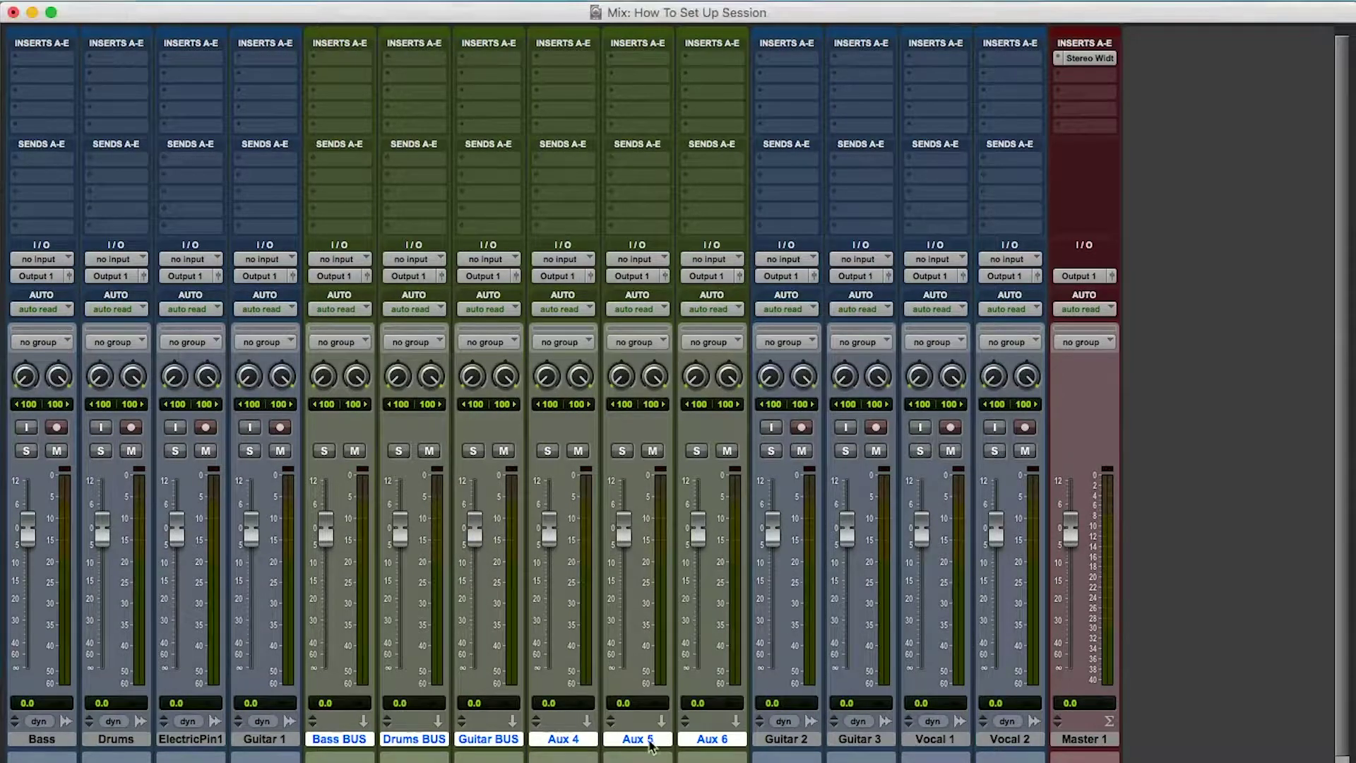
double_click(648, 740)
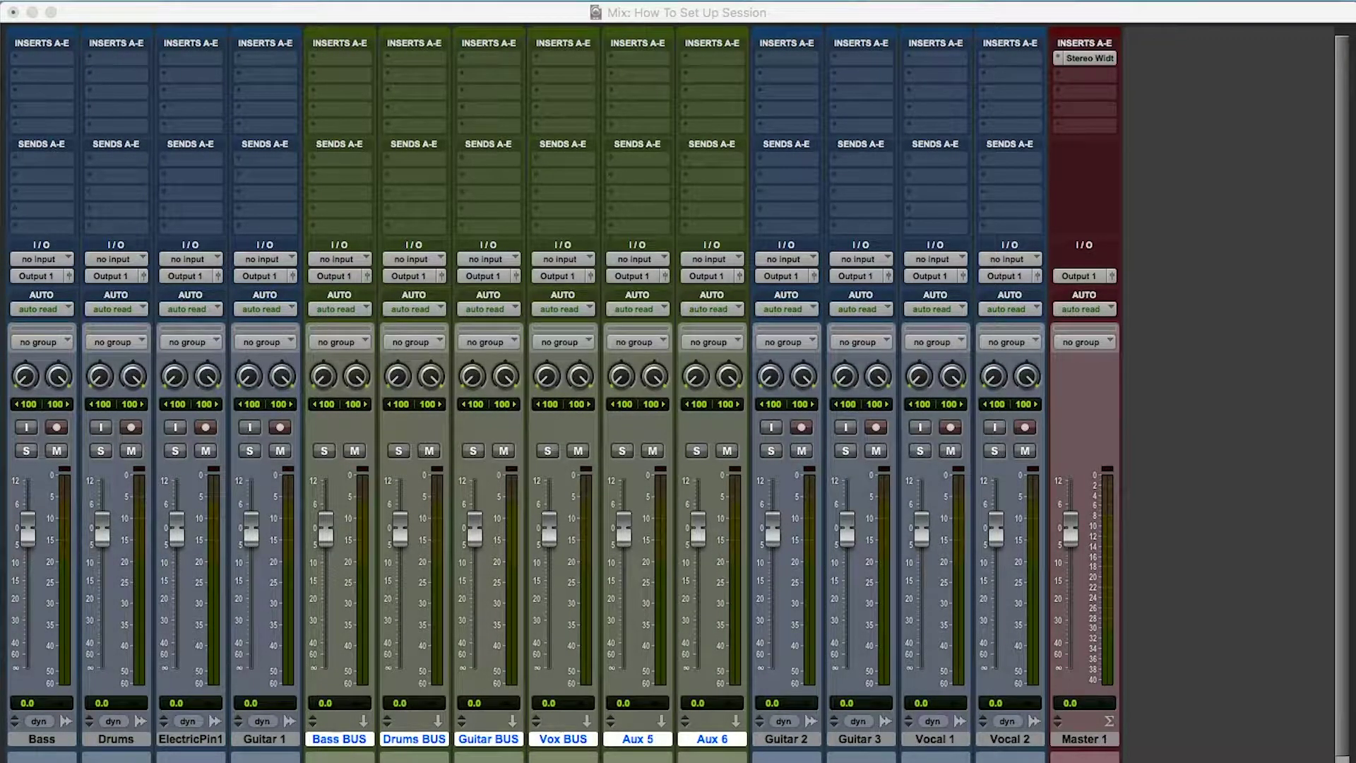
text(REVERB)
key(Return)
double_click(730, 742)
text(MIX BUS)
key(Return)
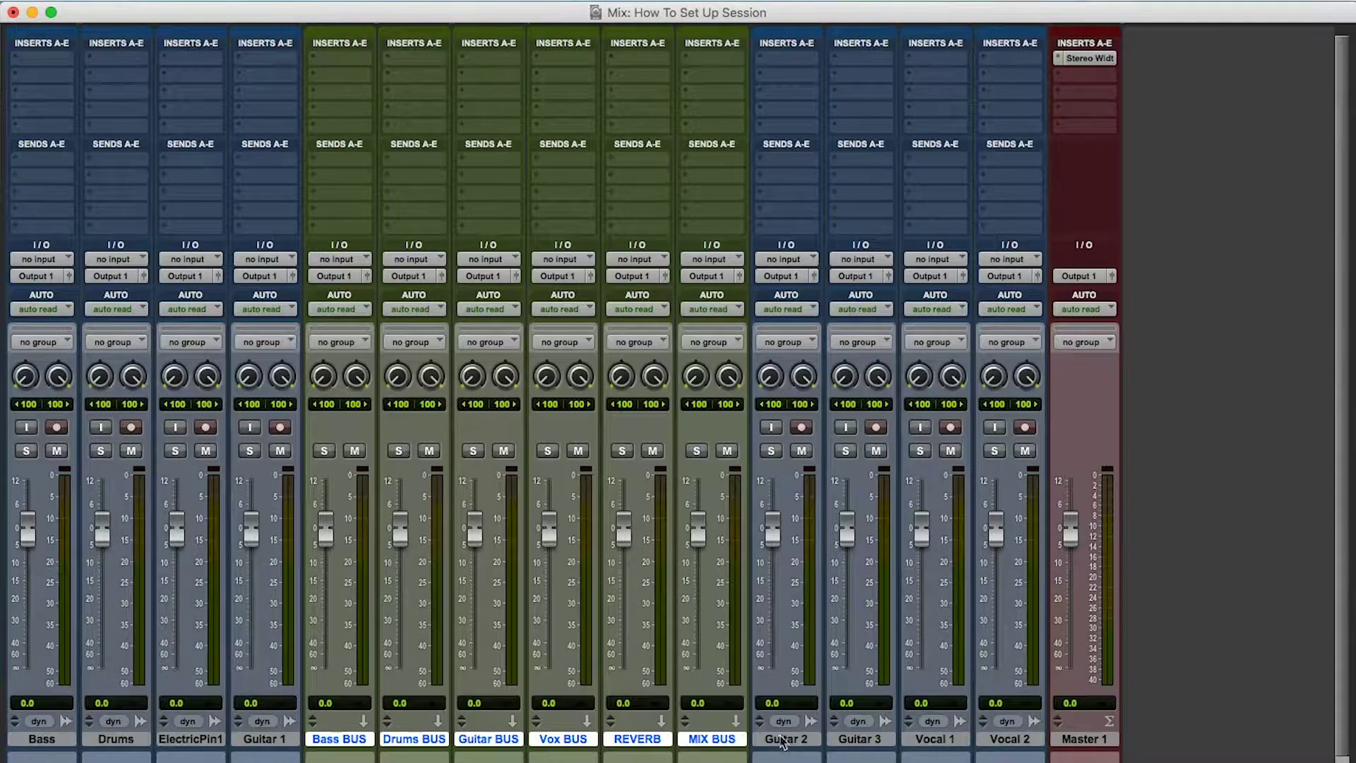
click(770, 739)
click(735, 739)
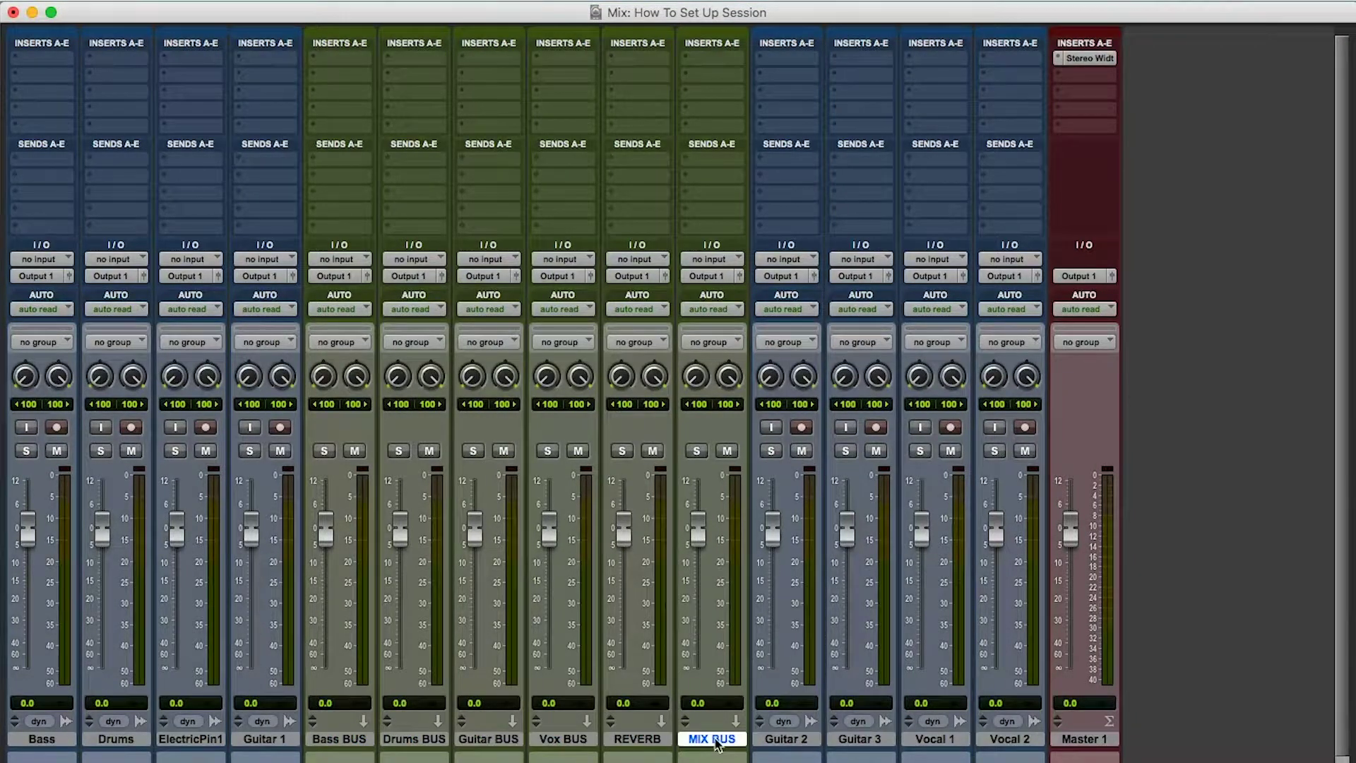
Move MIX BUS before Master 1, with REVERB and Vox BUS near the vocals ahead of it
drag(716, 743, 1020, 754)
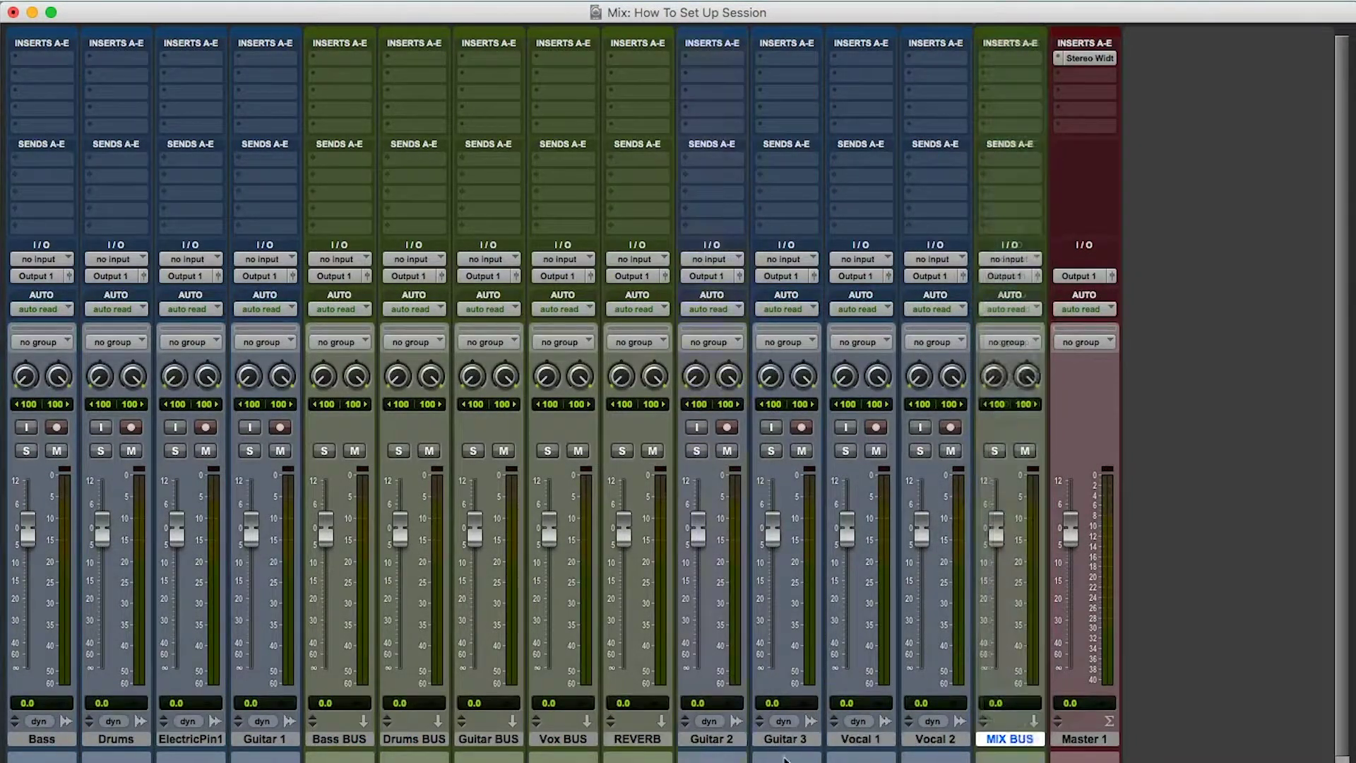
drag(634, 740, 953, 746)
drag(715, 734, 954, 746)
drag(563, 738, 903, 747)
Place Guitar BUS after Guitar 3, Drums BUS after Drums, and Bass BUS after Bass
drag(488, 739, 678, 752)
drag(414, 738, 205, 743)
click(337, 739)
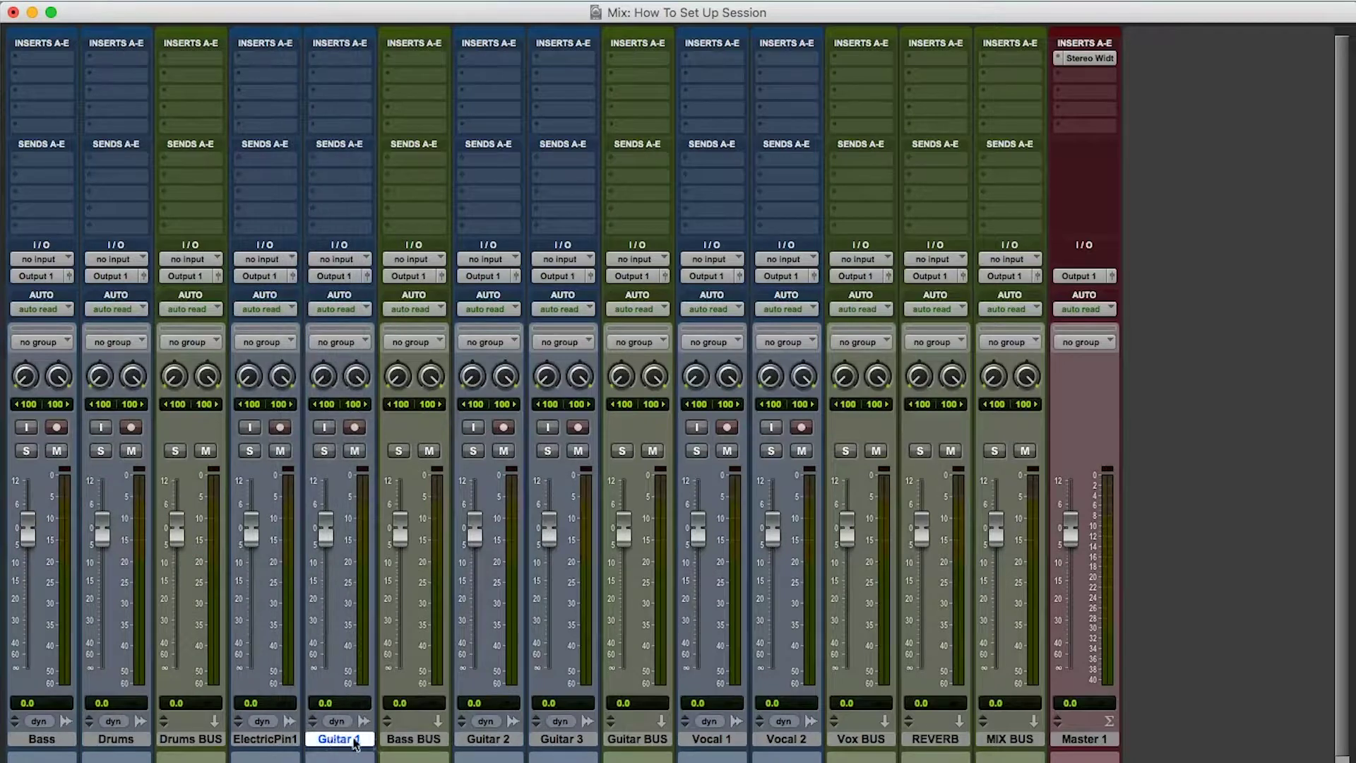
drag(414, 739, 157, 747)
scroll(283, 709, down, 1)
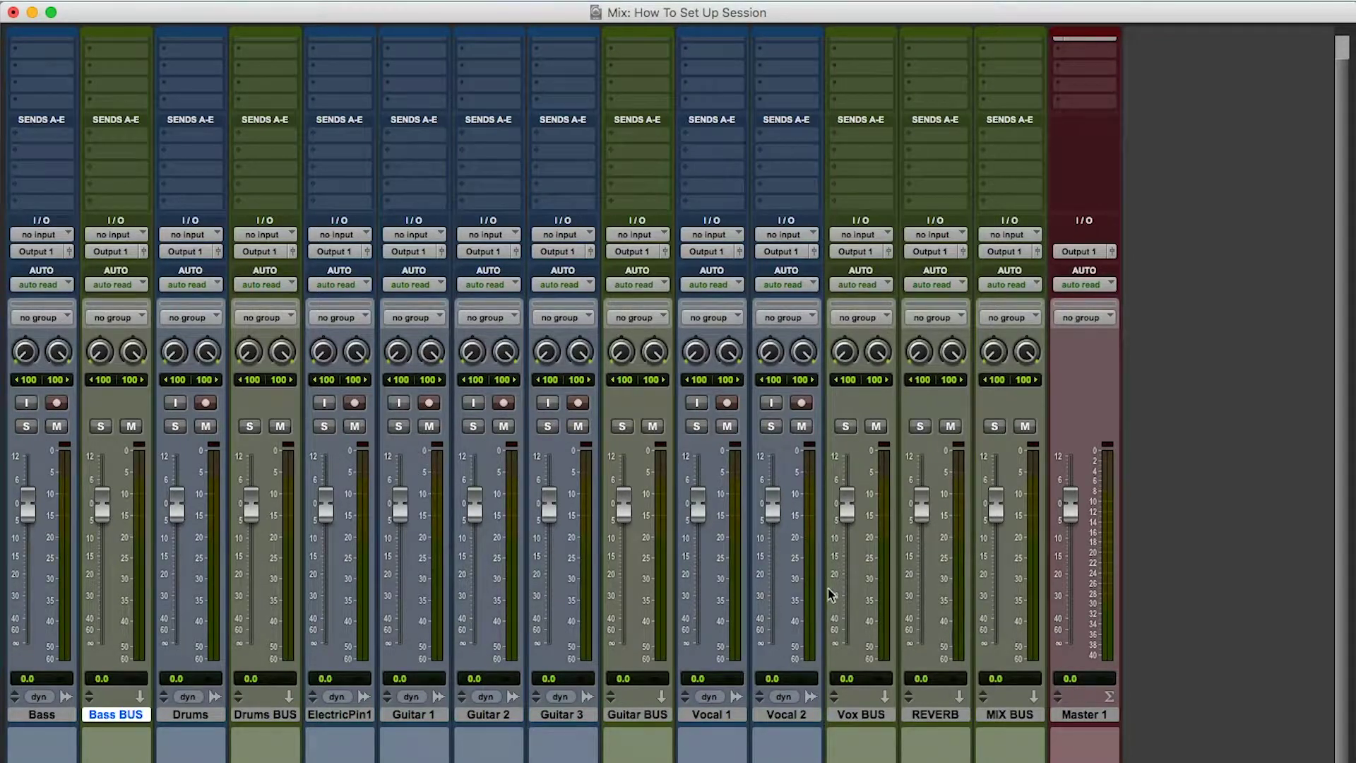
Colour Bass and Bass BUS purple, and Drums and Drums BUS orange
shift+click(55, 716)
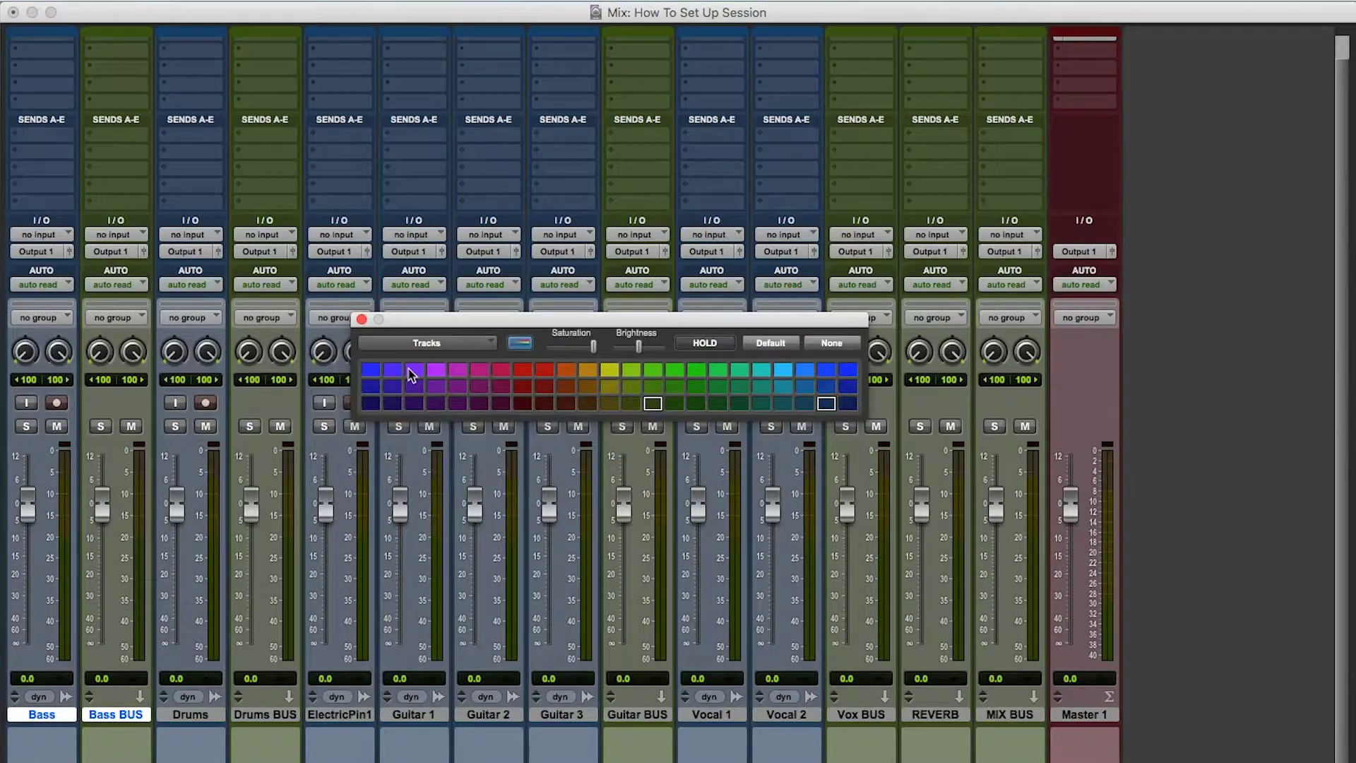
click(413, 369)
click(361, 319)
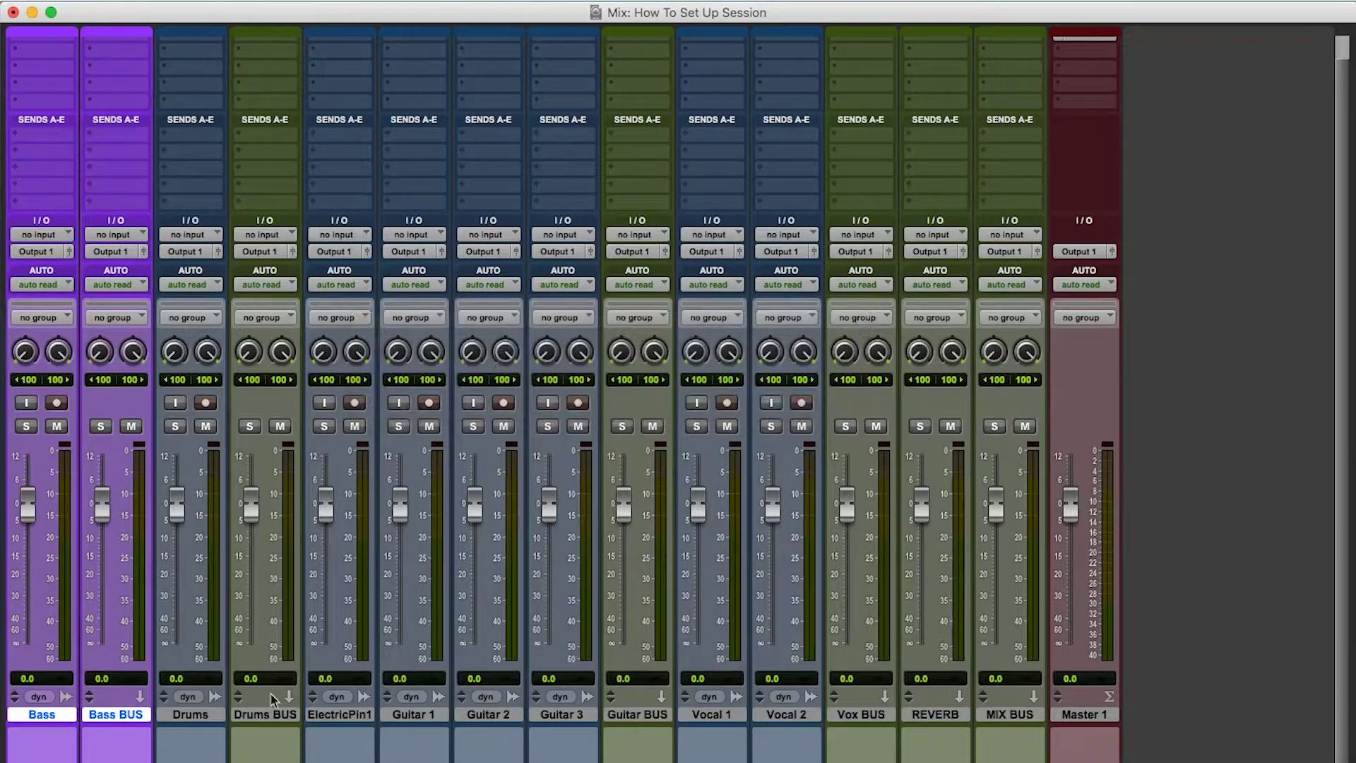
click(262, 715)
shift+click(205, 716)
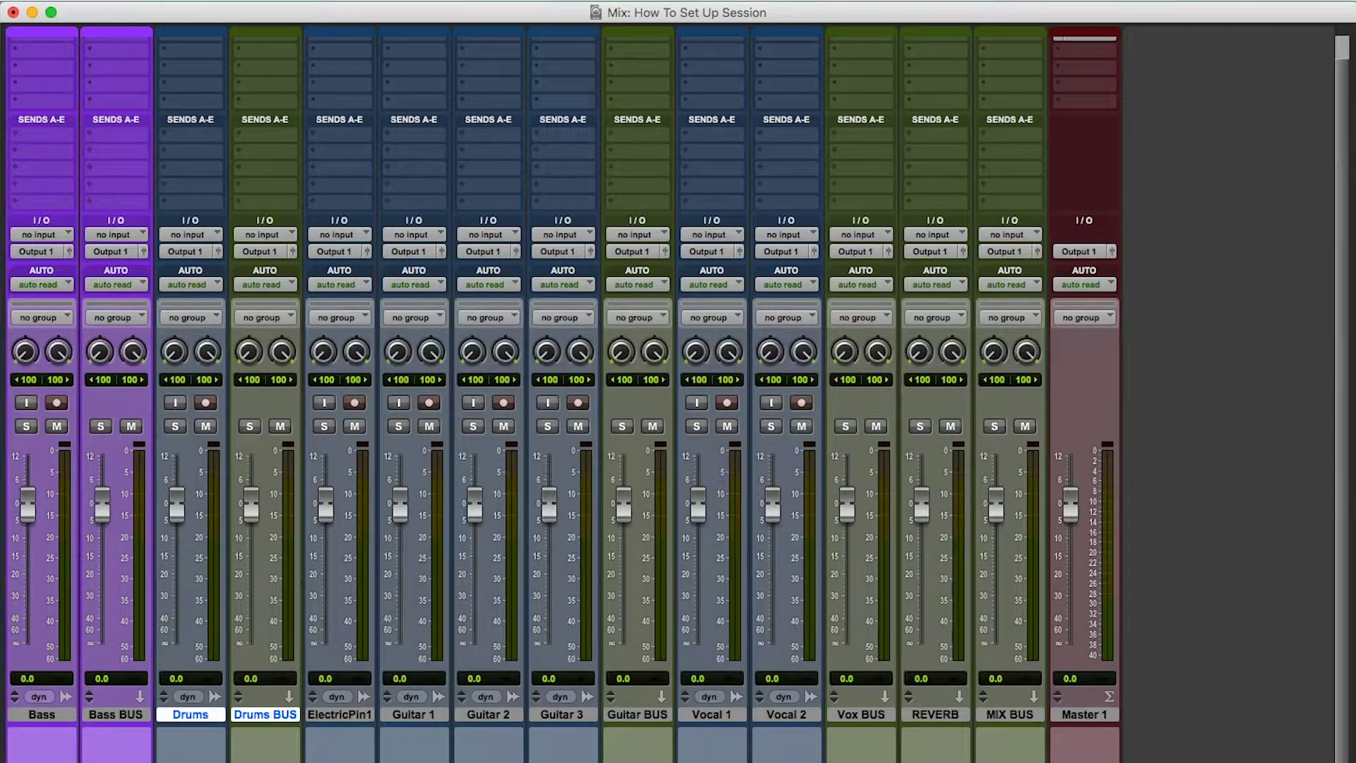
double_click(206, 742)
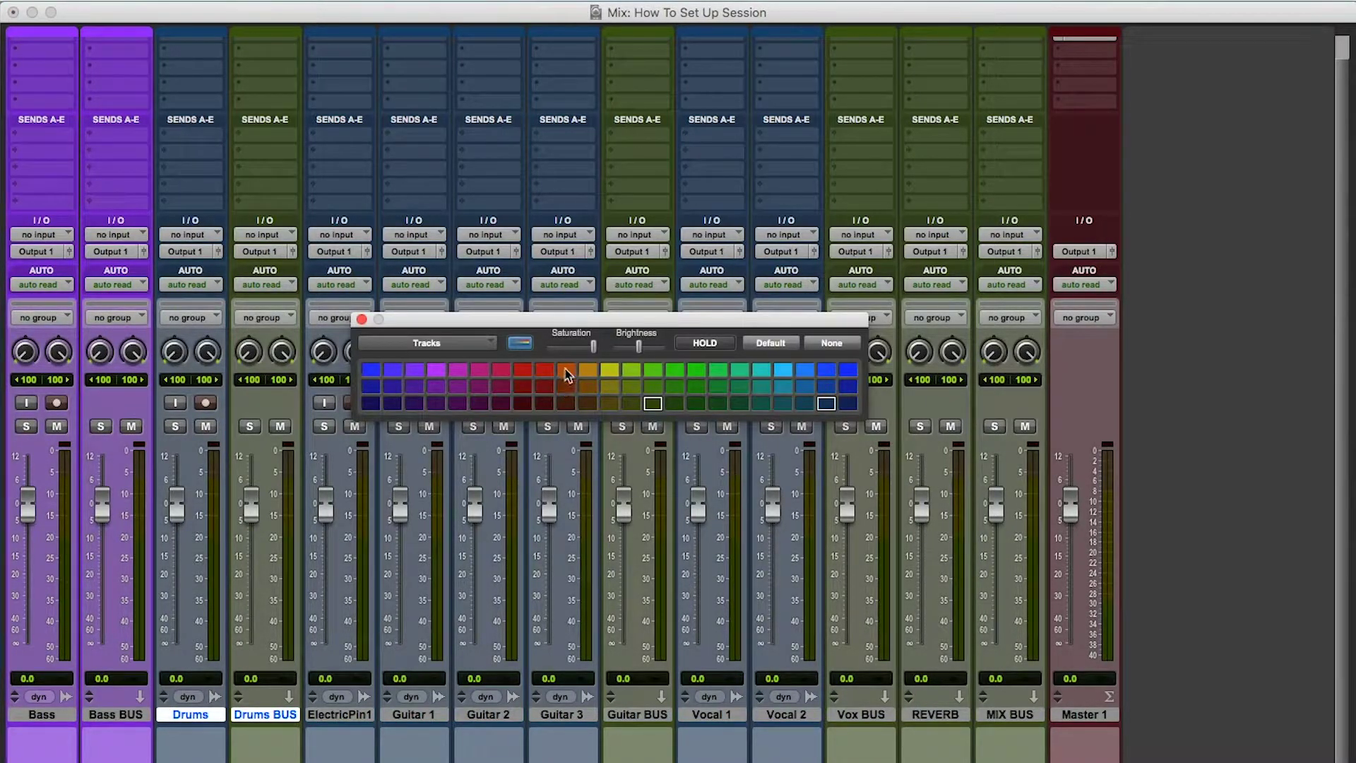
click(587, 370)
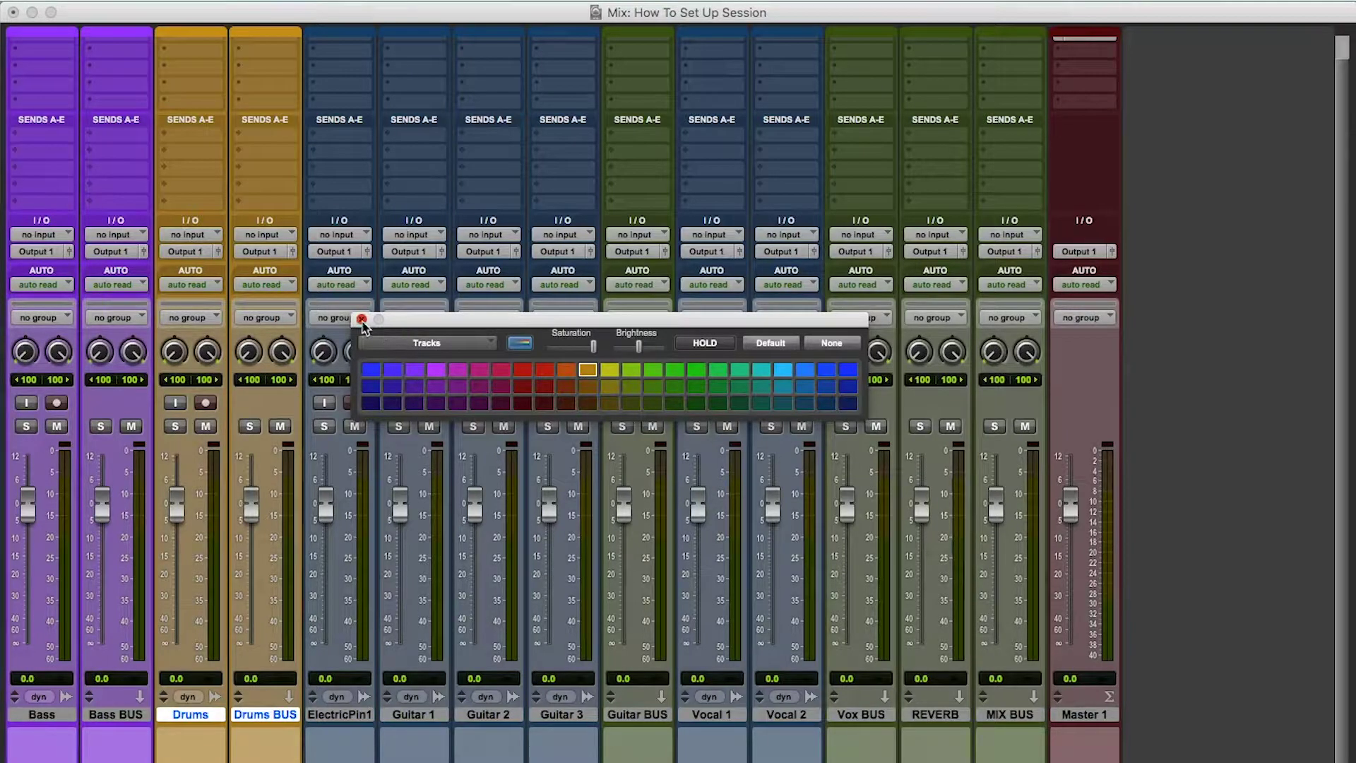
click(361, 319)
Colour ElectricPin1 light cyan, and Guitar 1–3 plus Guitar BUS green
click(351, 715)
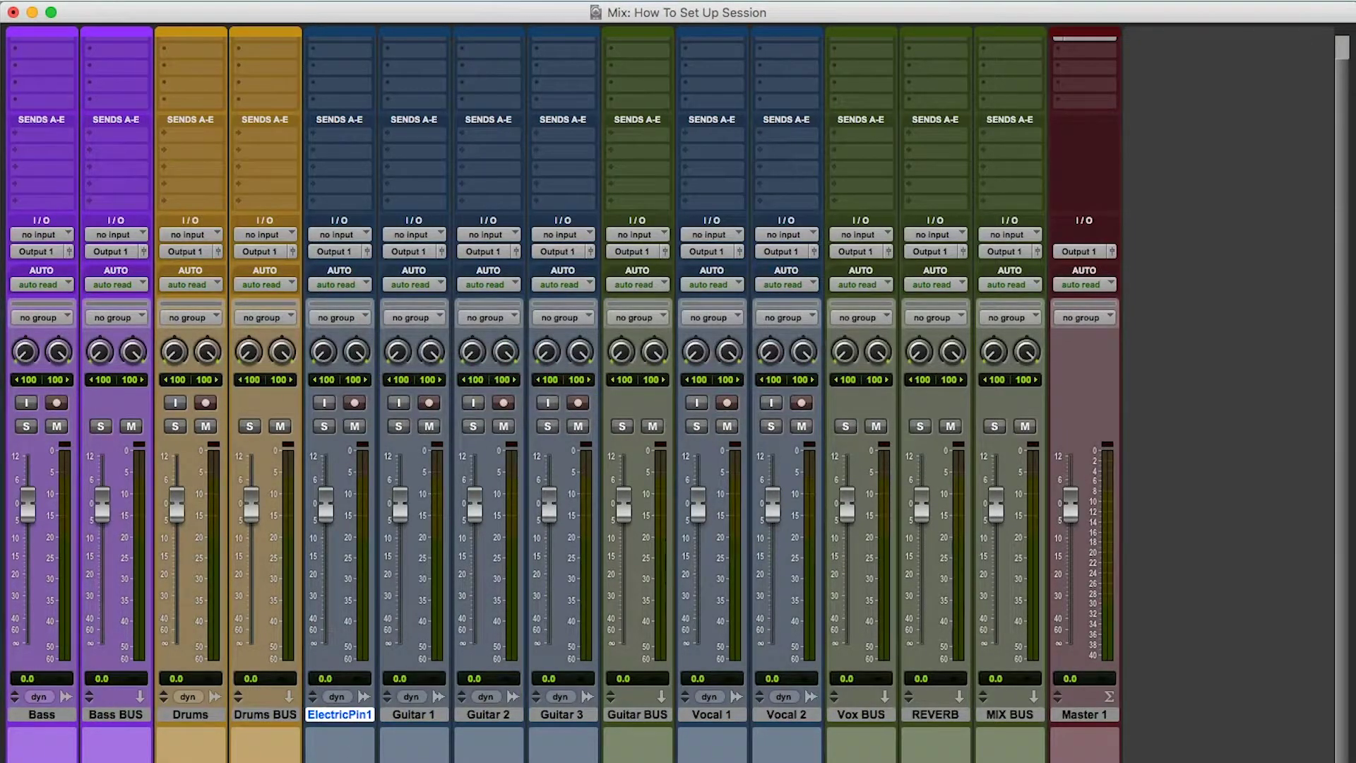
double_click(340, 742)
click(782, 371)
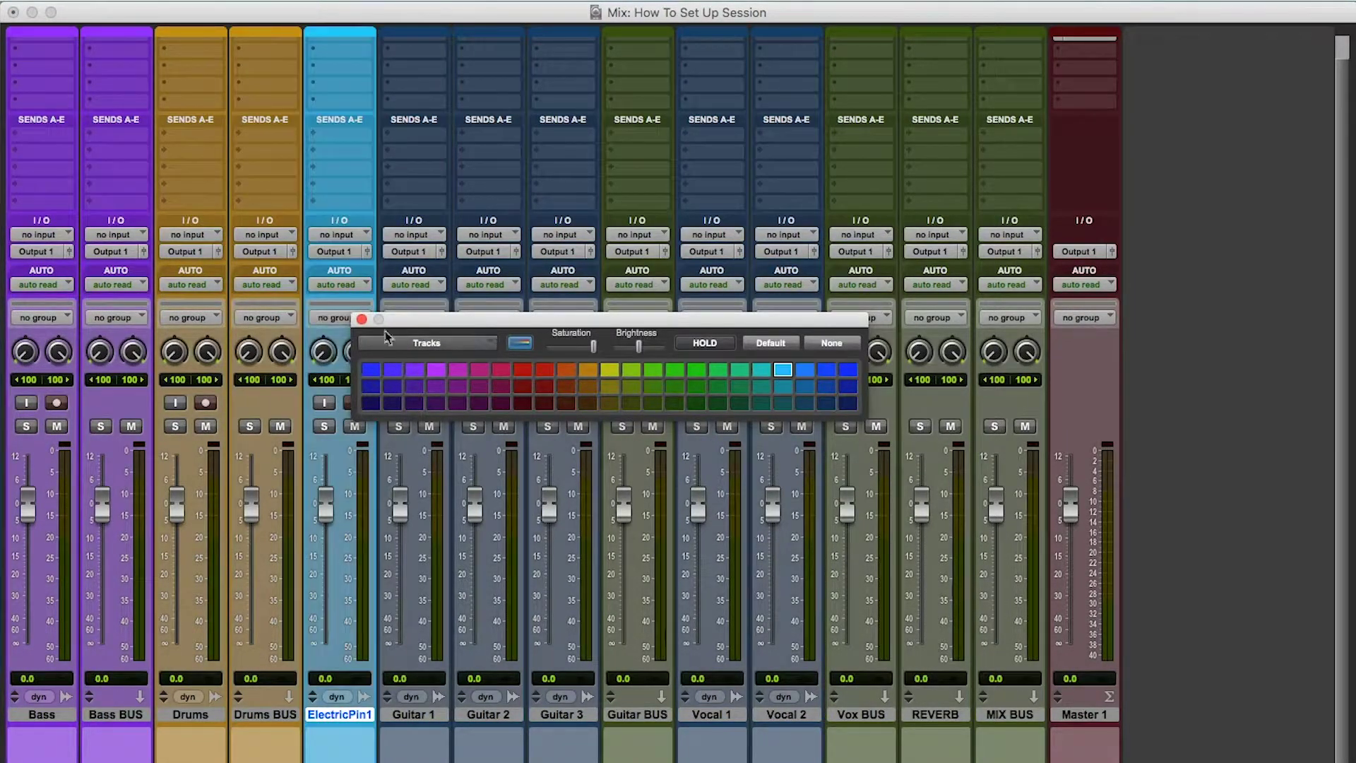
click(361, 319)
click(422, 715)
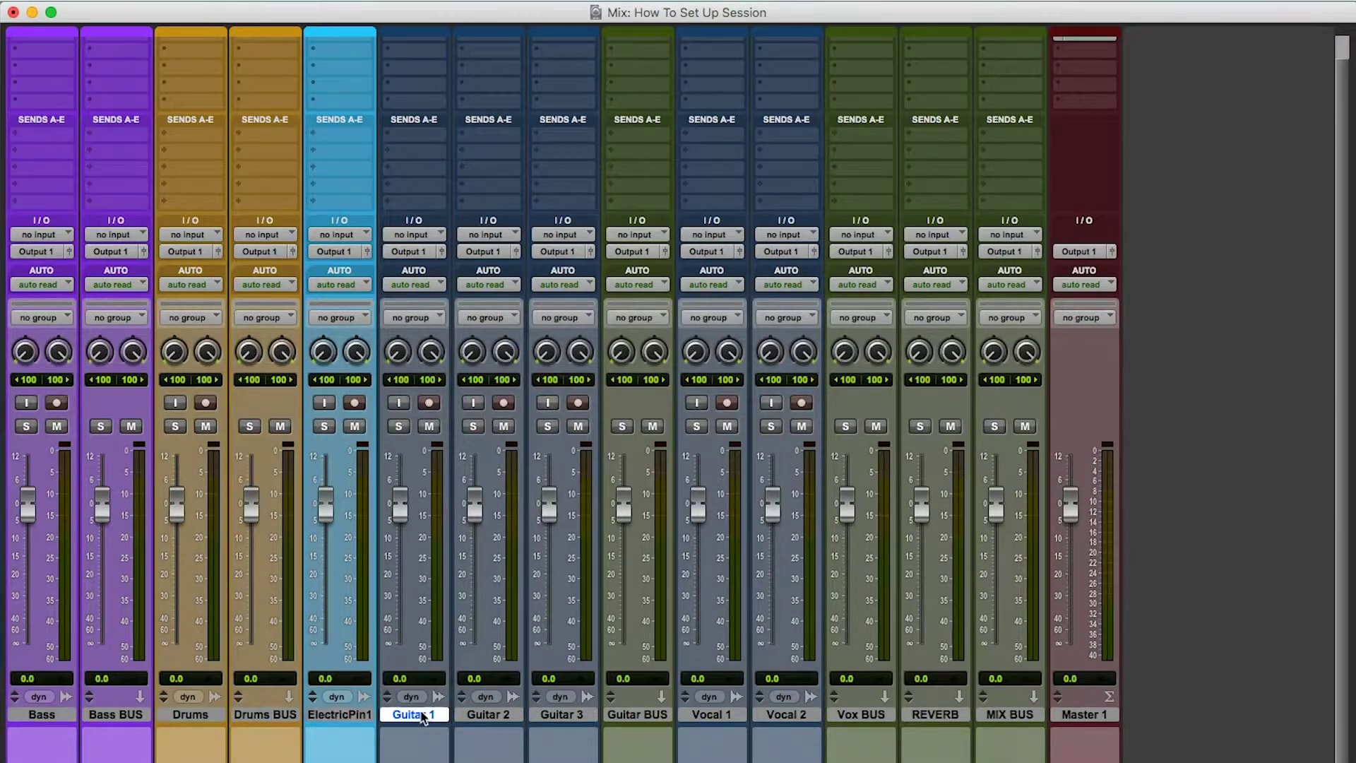
shift+click(639, 716)
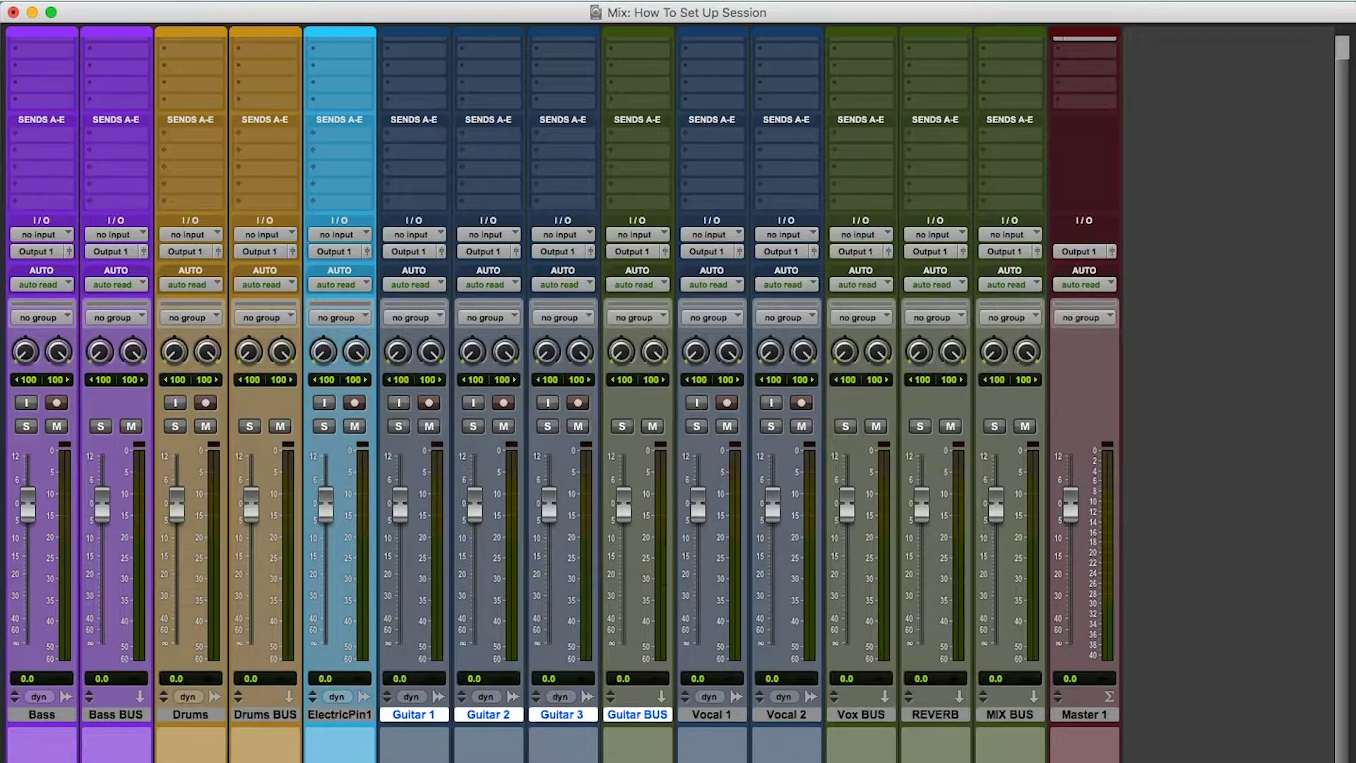
double_click(638, 741)
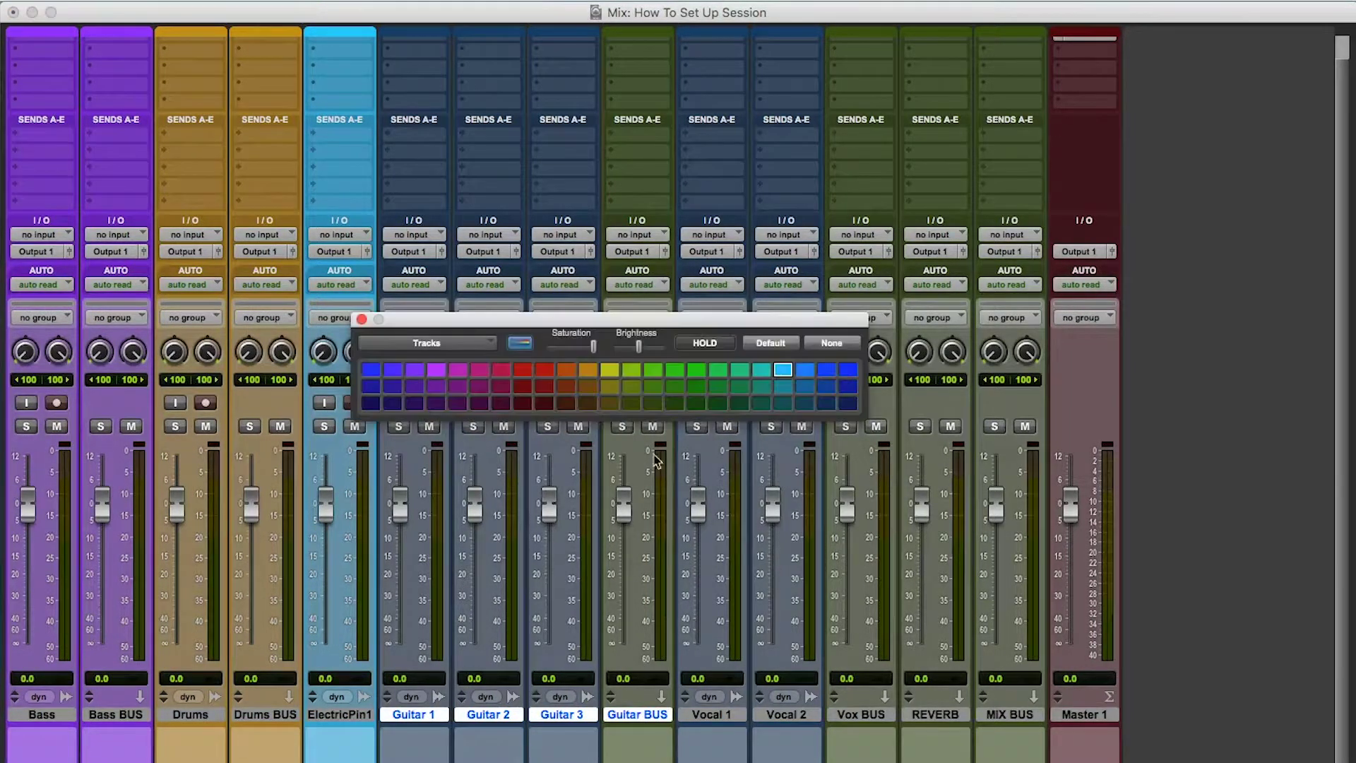
click(697, 371)
click(361, 320)
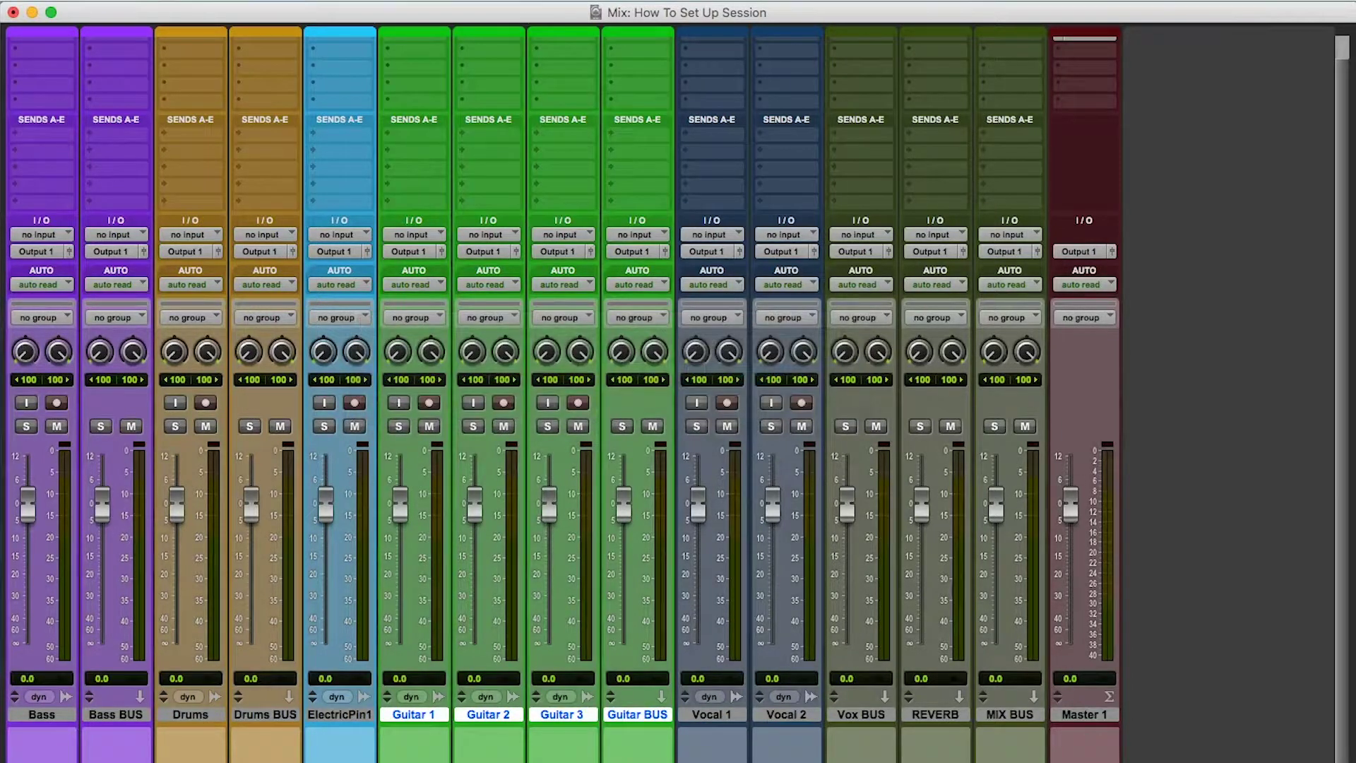
Colour Vocal 1, Vocal 2 and Vox BUS red
click(730, 716)
shift+click(840, 719)
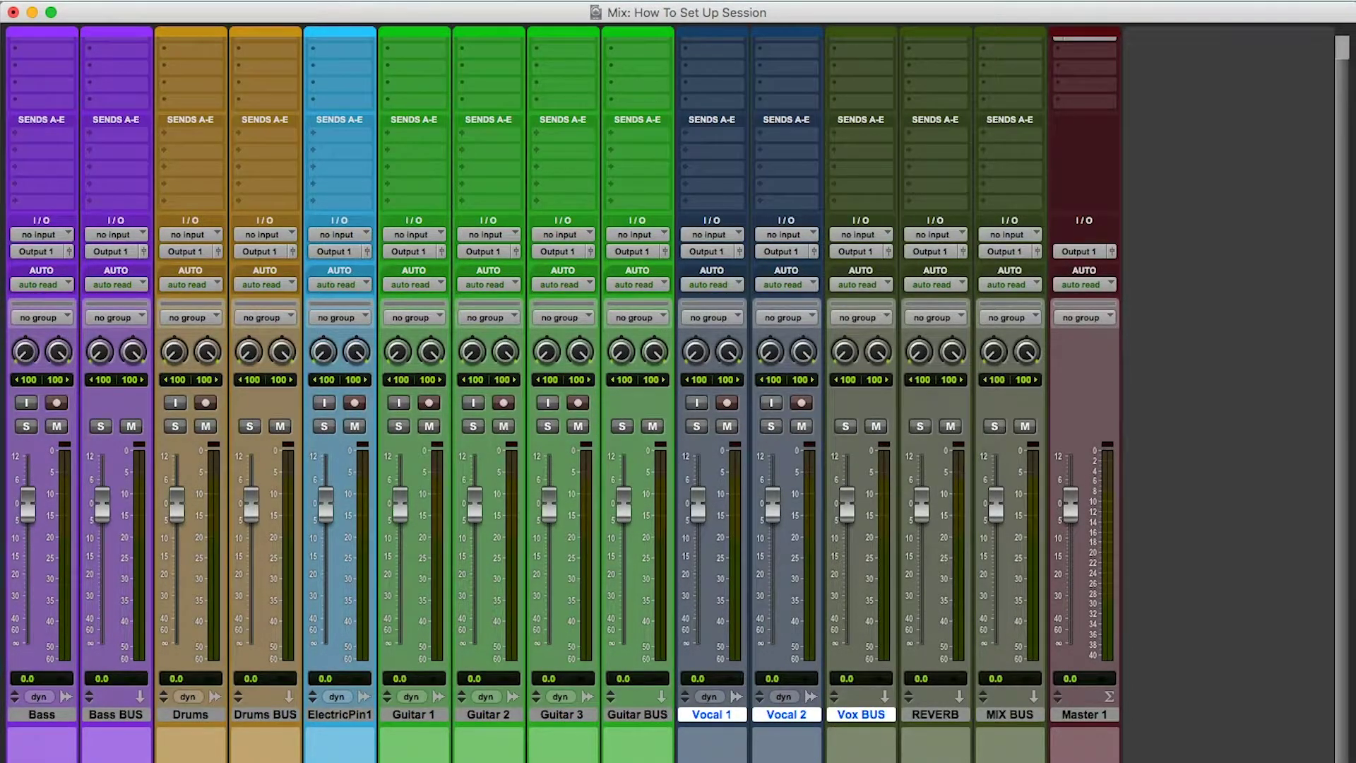
double_click(712, 29)
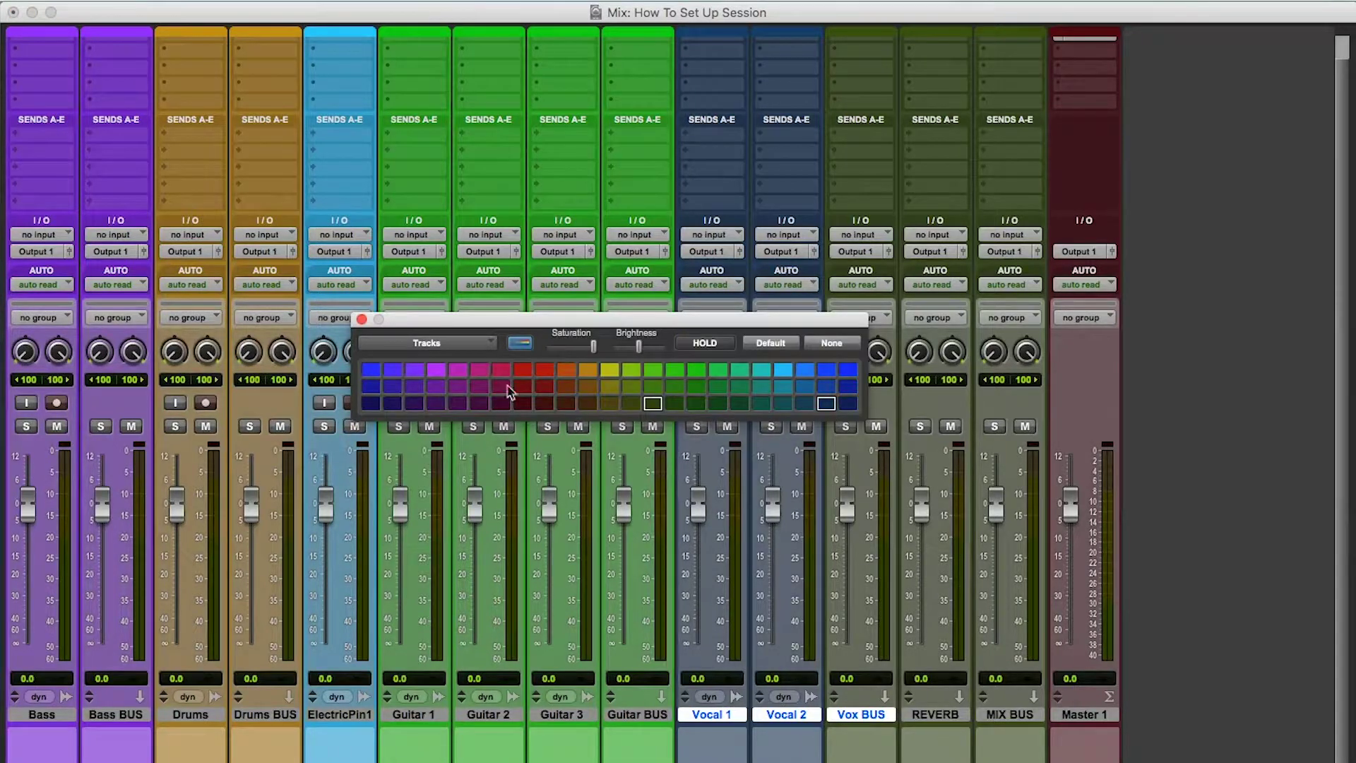
click(524, 369)
click(361, 319)
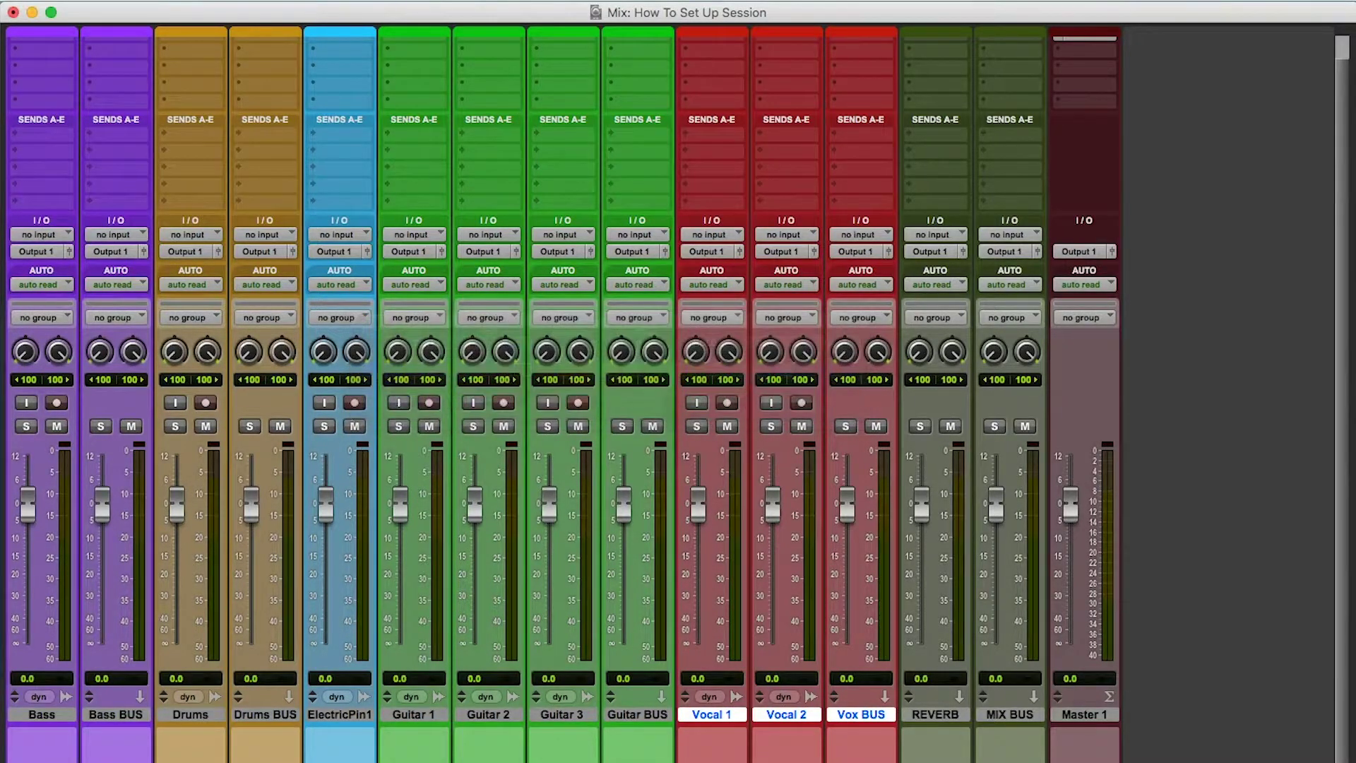
Colour the REVERB track purple and the MIX BUS track dark blue
click(942, 716)
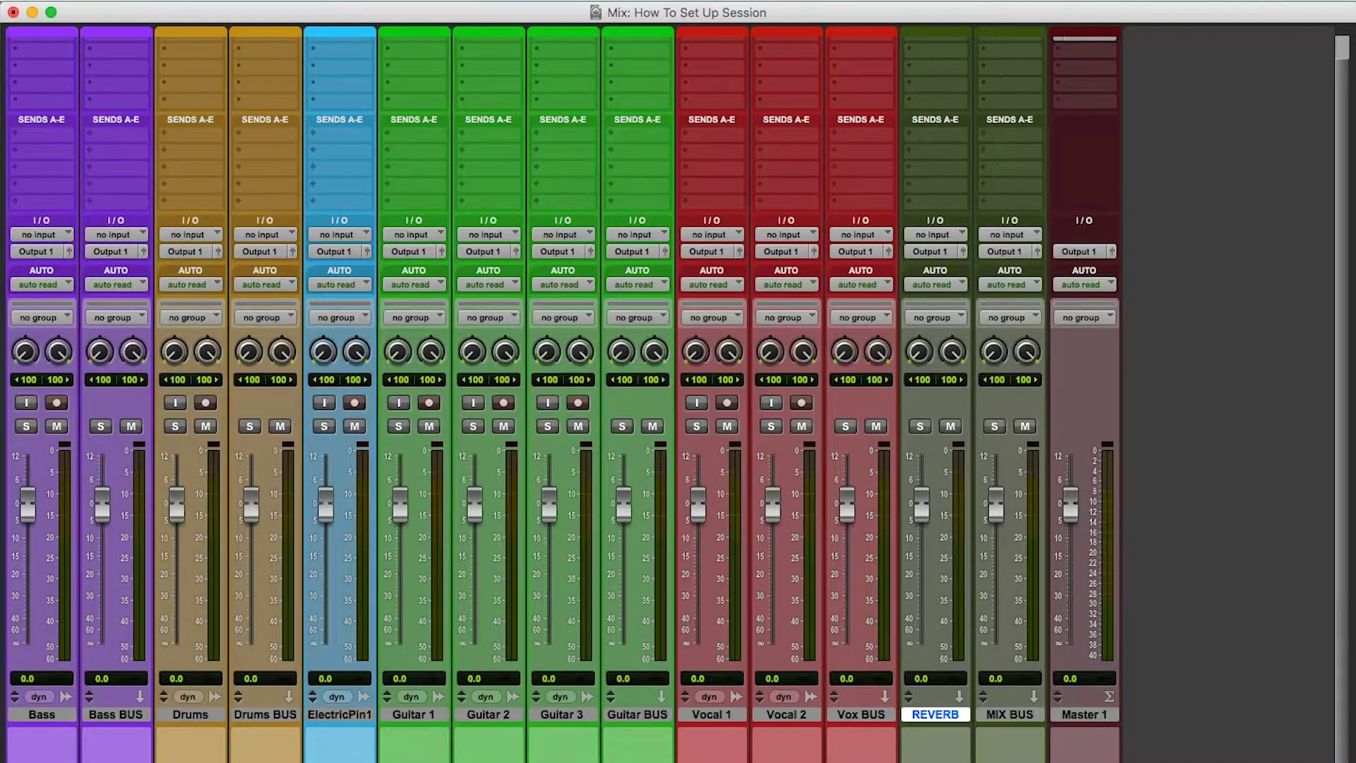
double_click(936, 30)
click(443, 370)
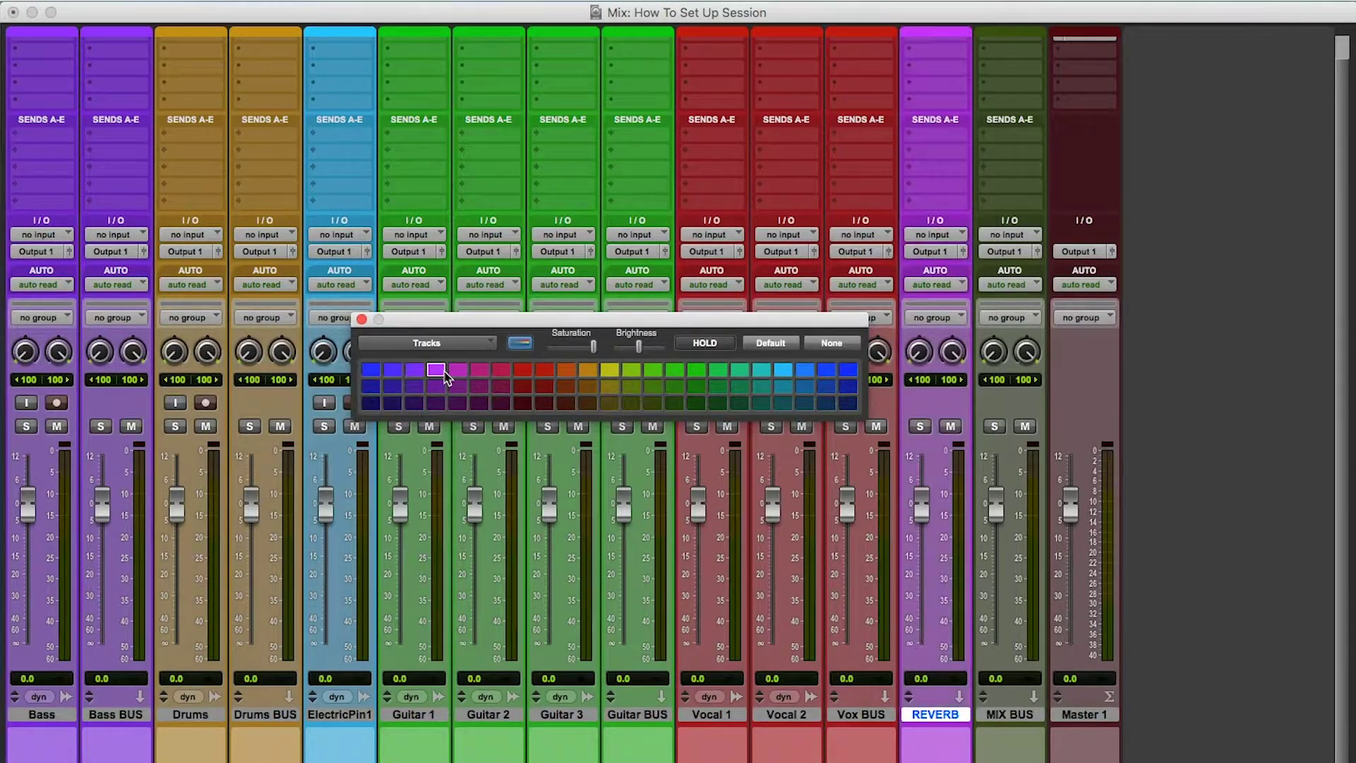
click(362, 320)
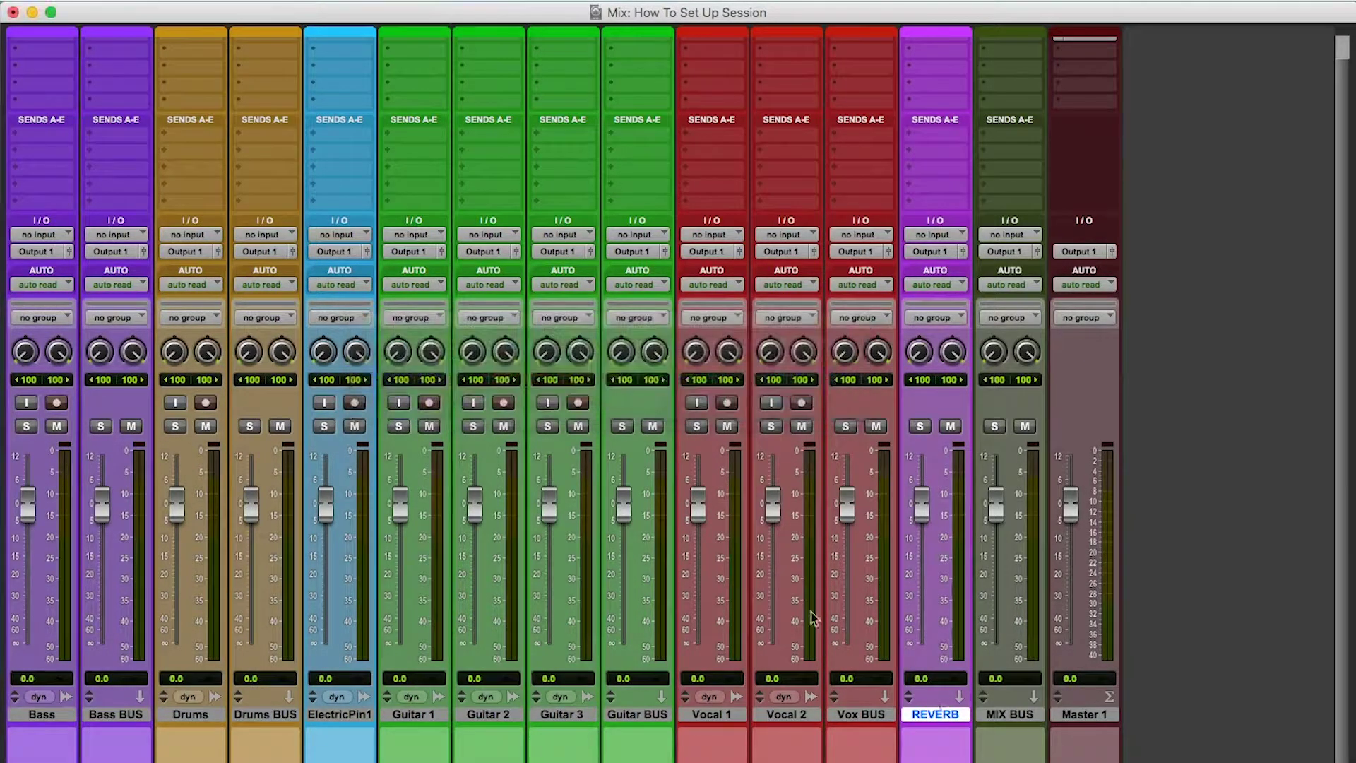
click(1010, 721)
double_click(1010, 741)
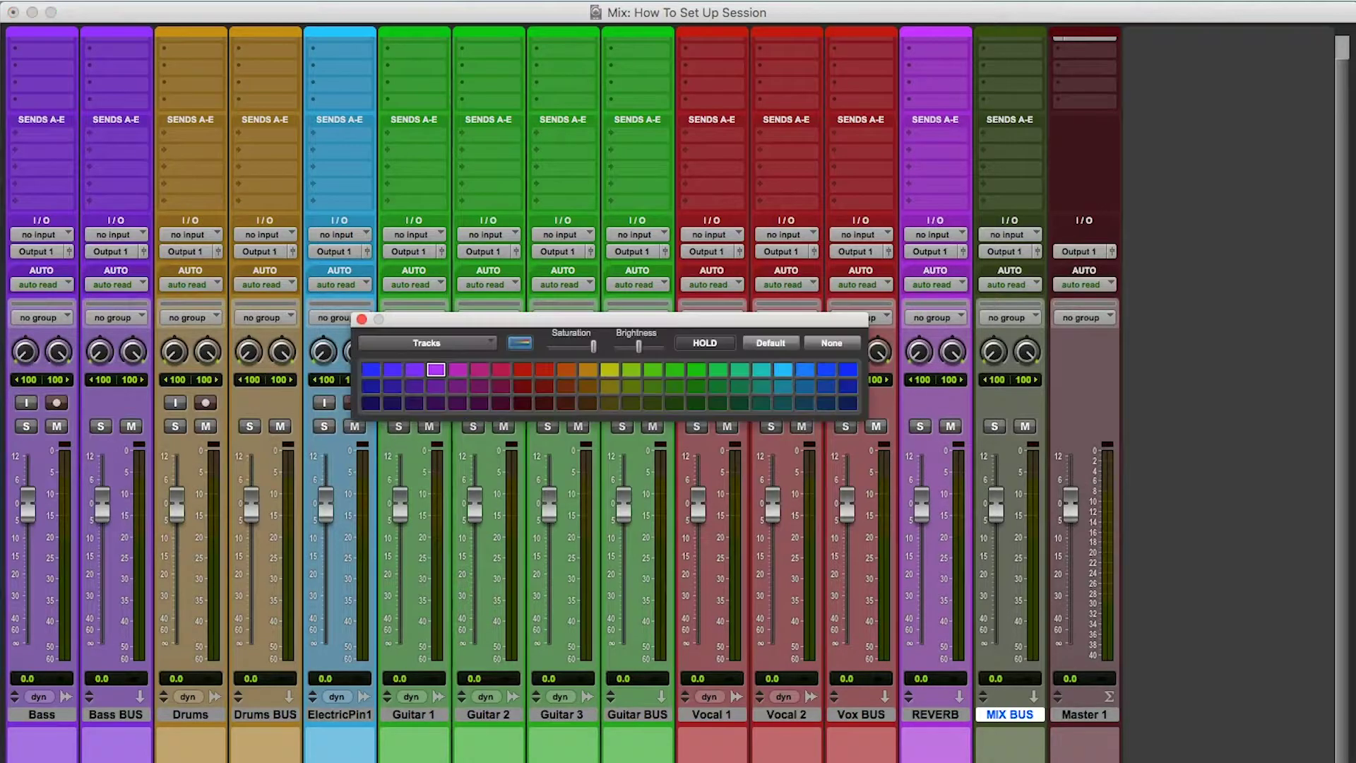
click(848, 404)
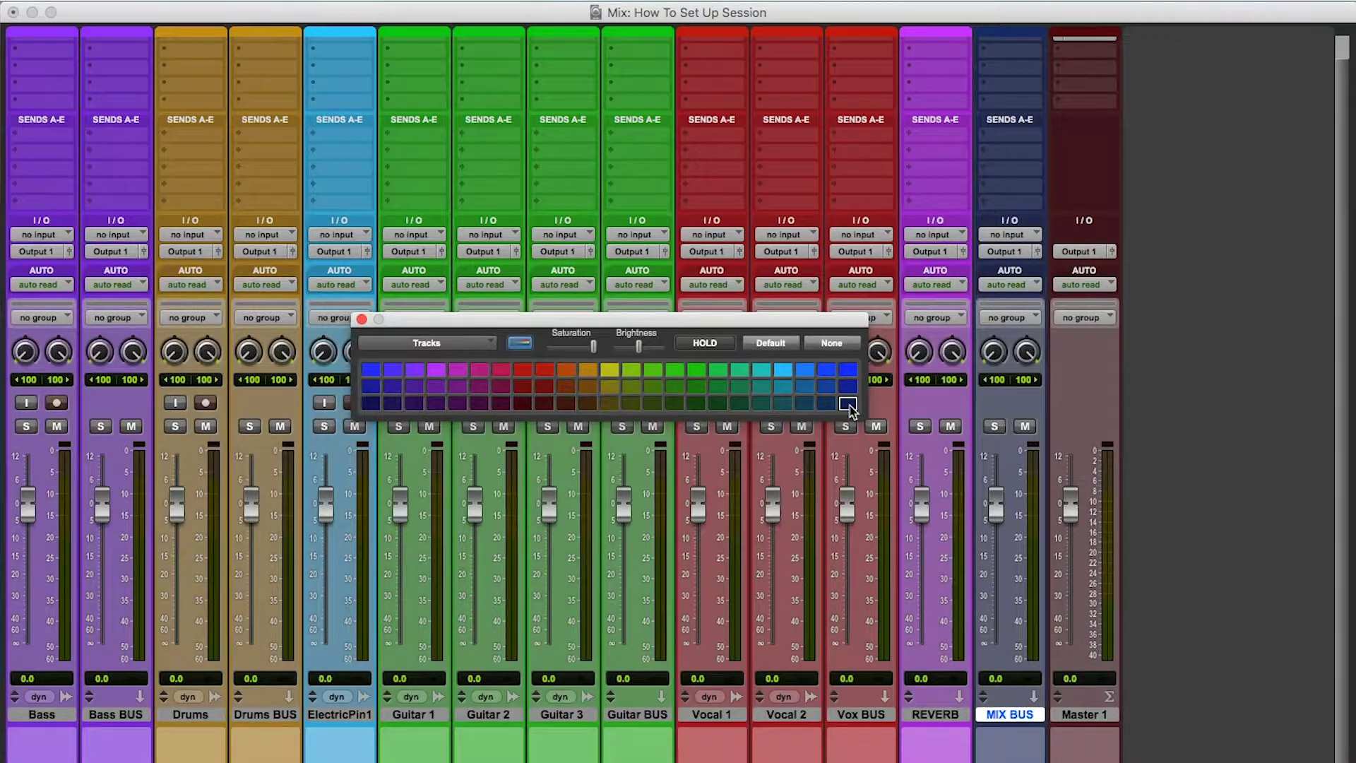
click(361, 319)
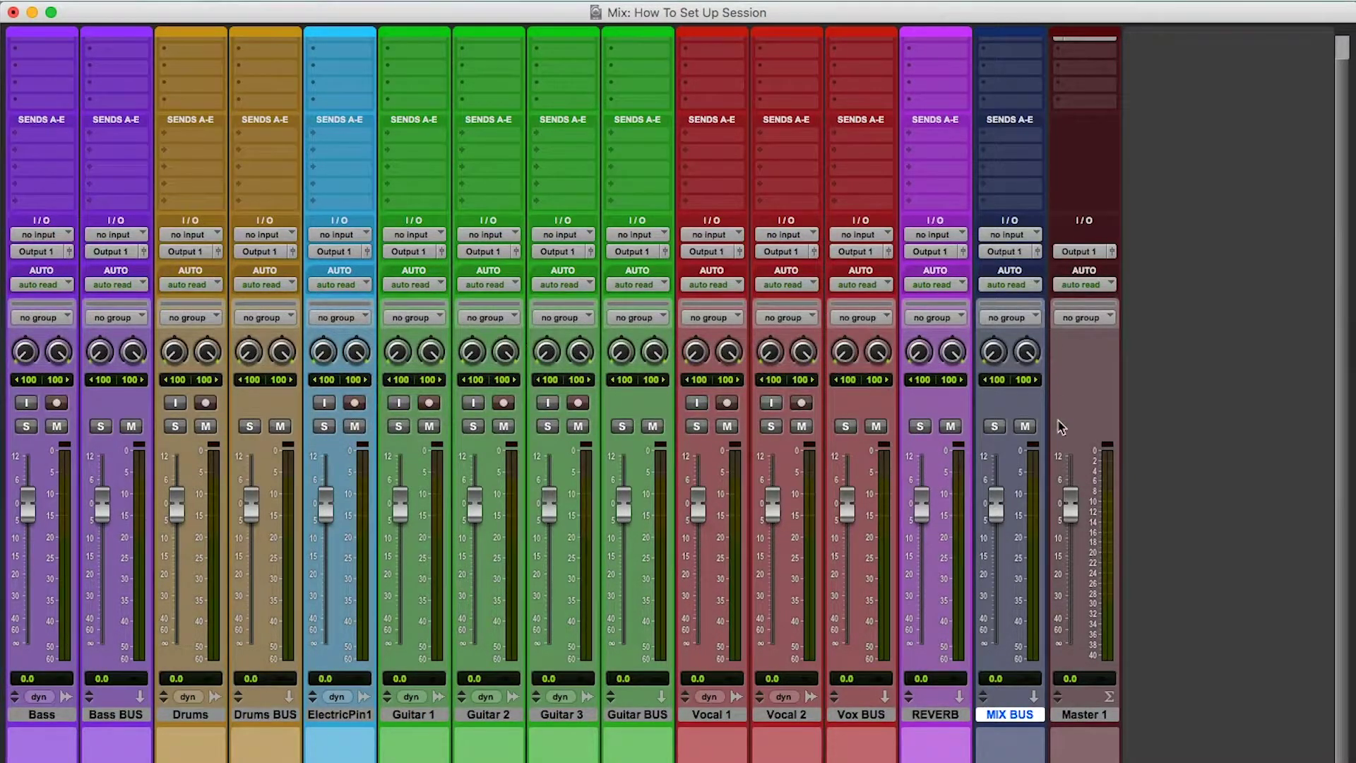
scroll(1061, 426, up, 2)
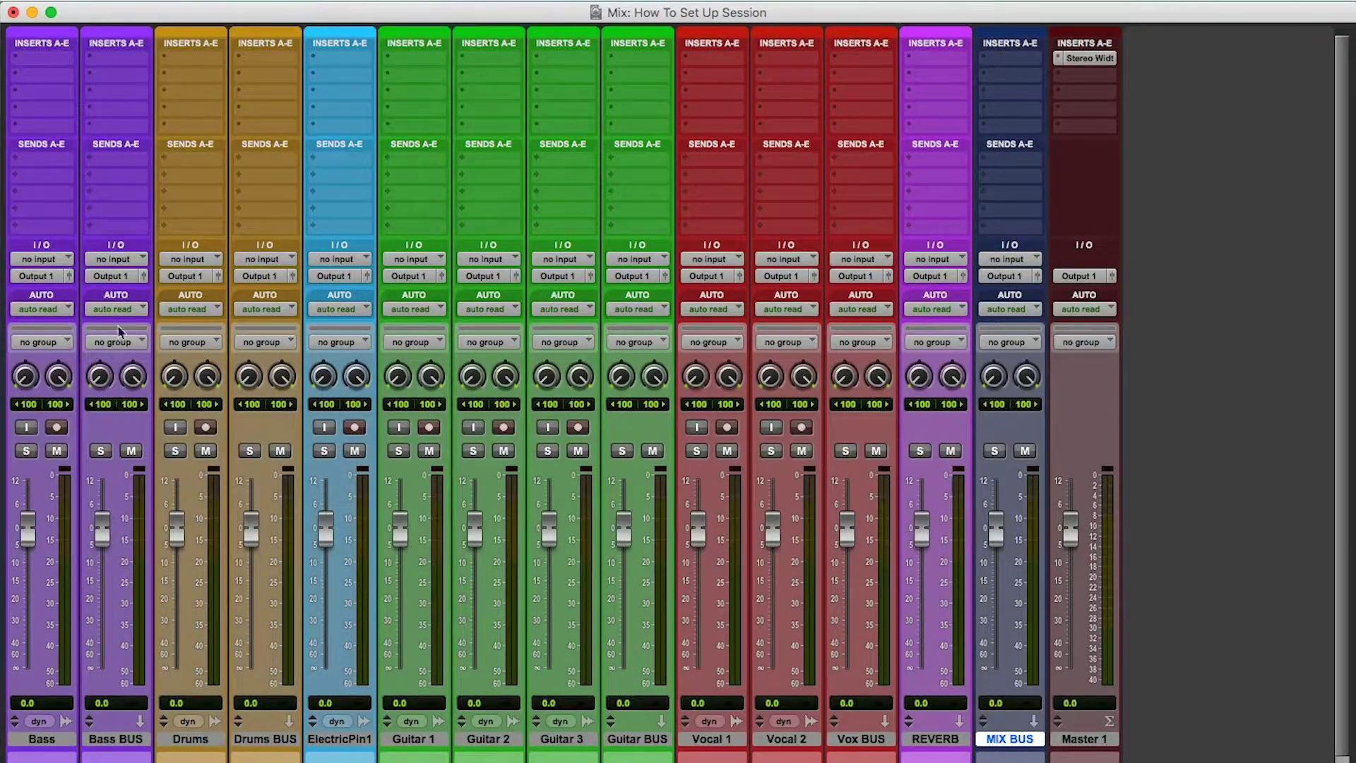
Set Bass BUS input to the Bass BUS bus and Drums BUS input to Drum BUS
click(122, 260)
mouse_move(195, 302)
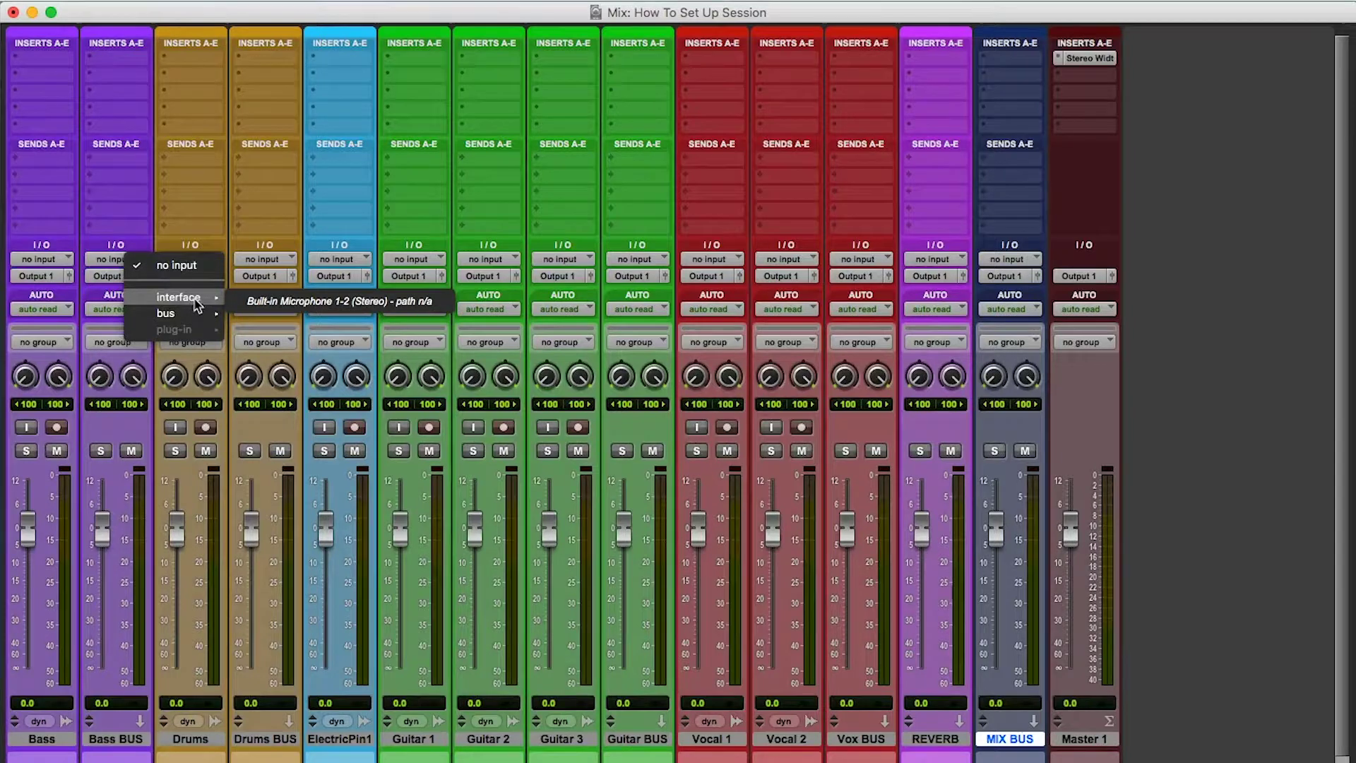
mouse_move(279, 318)
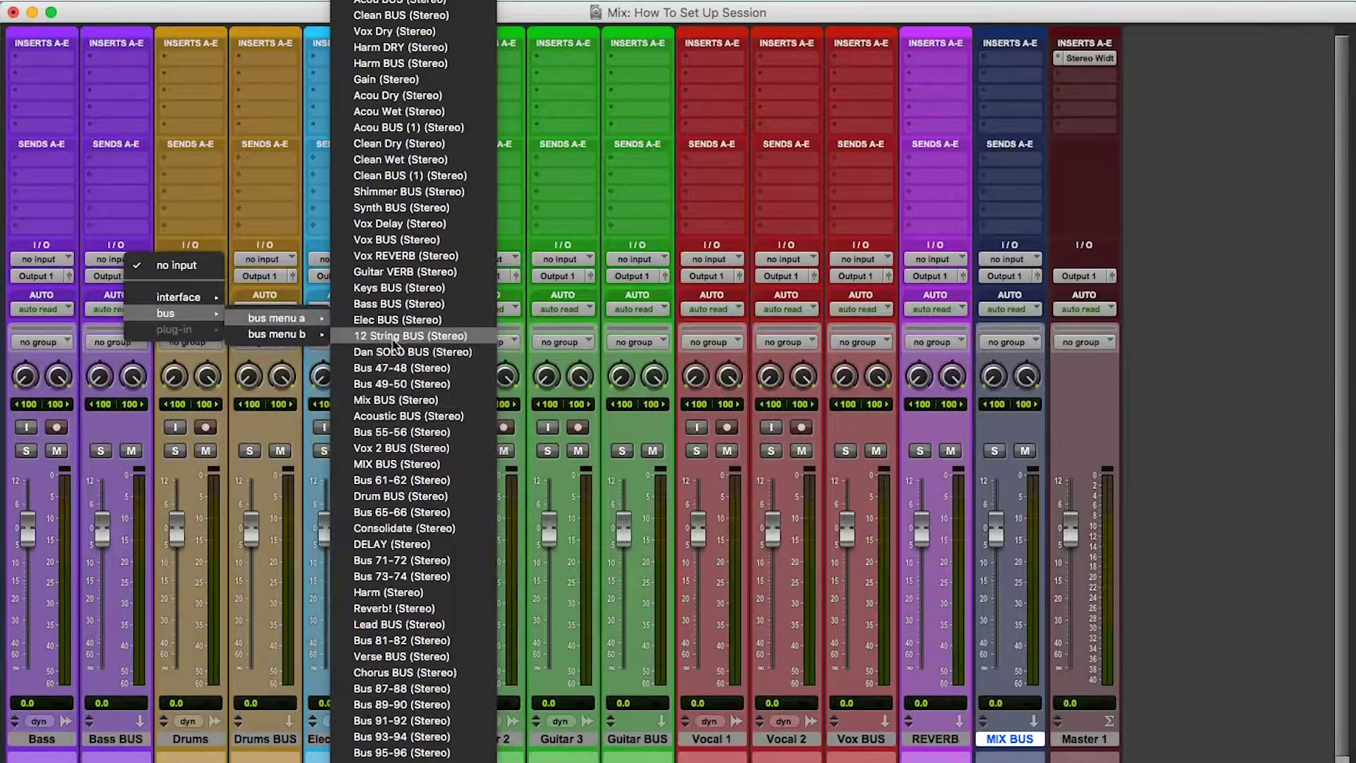
click(380, 314)
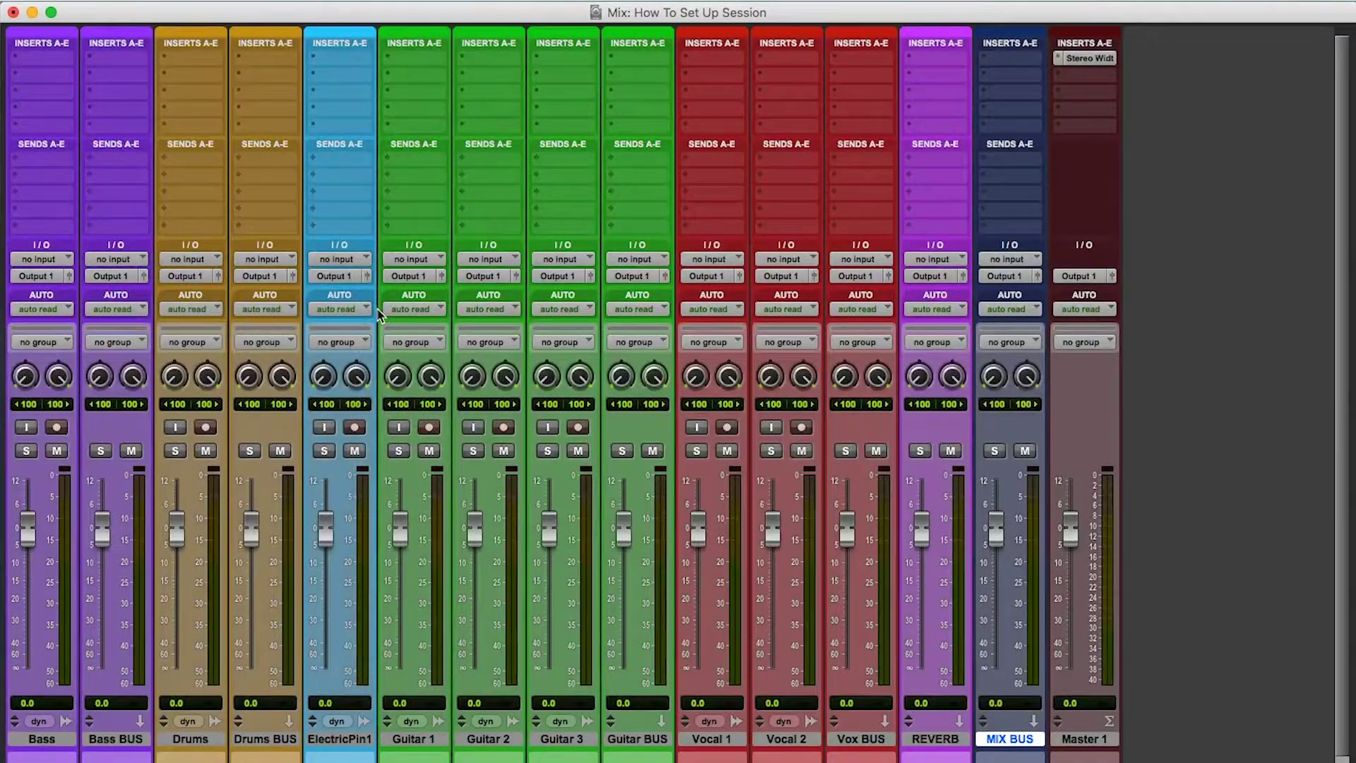
click(274, 262)
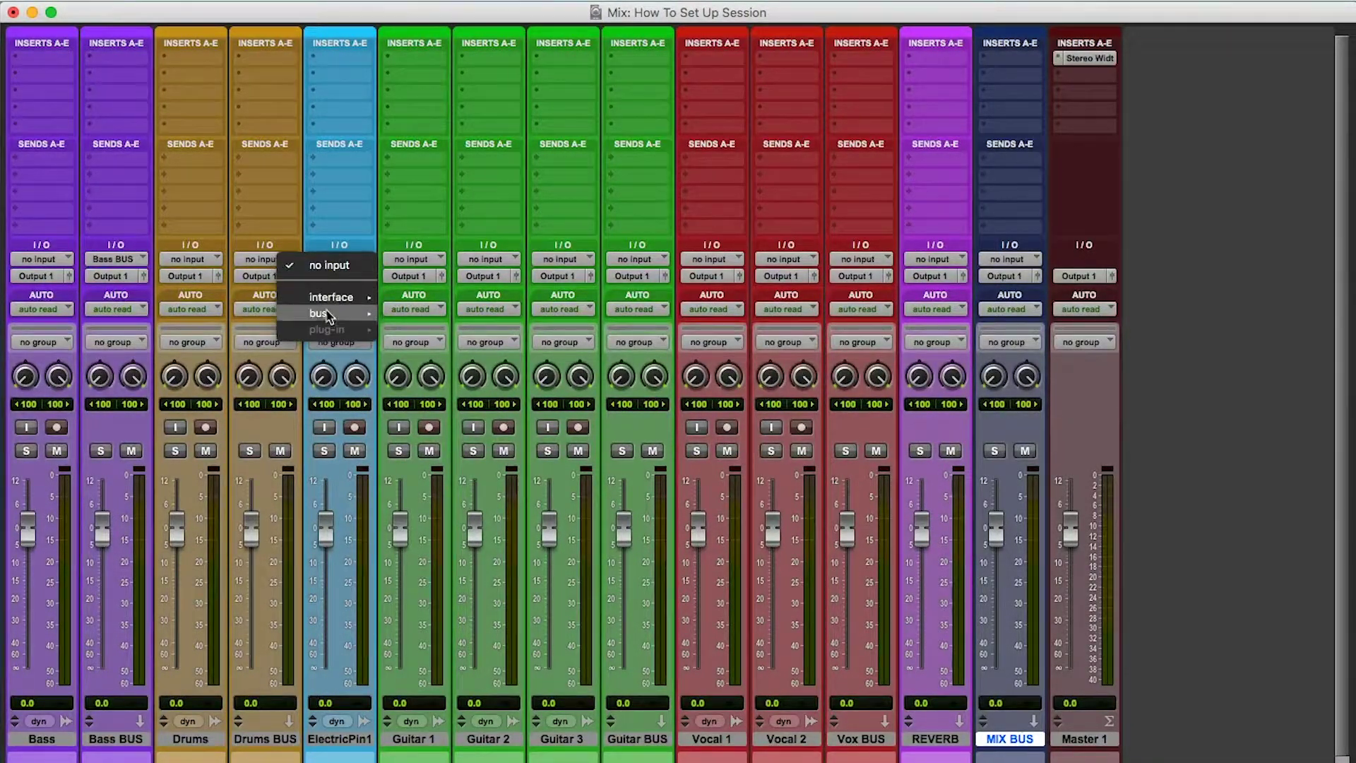
mouse_move(326, 311)
mouse_move(416, 317)
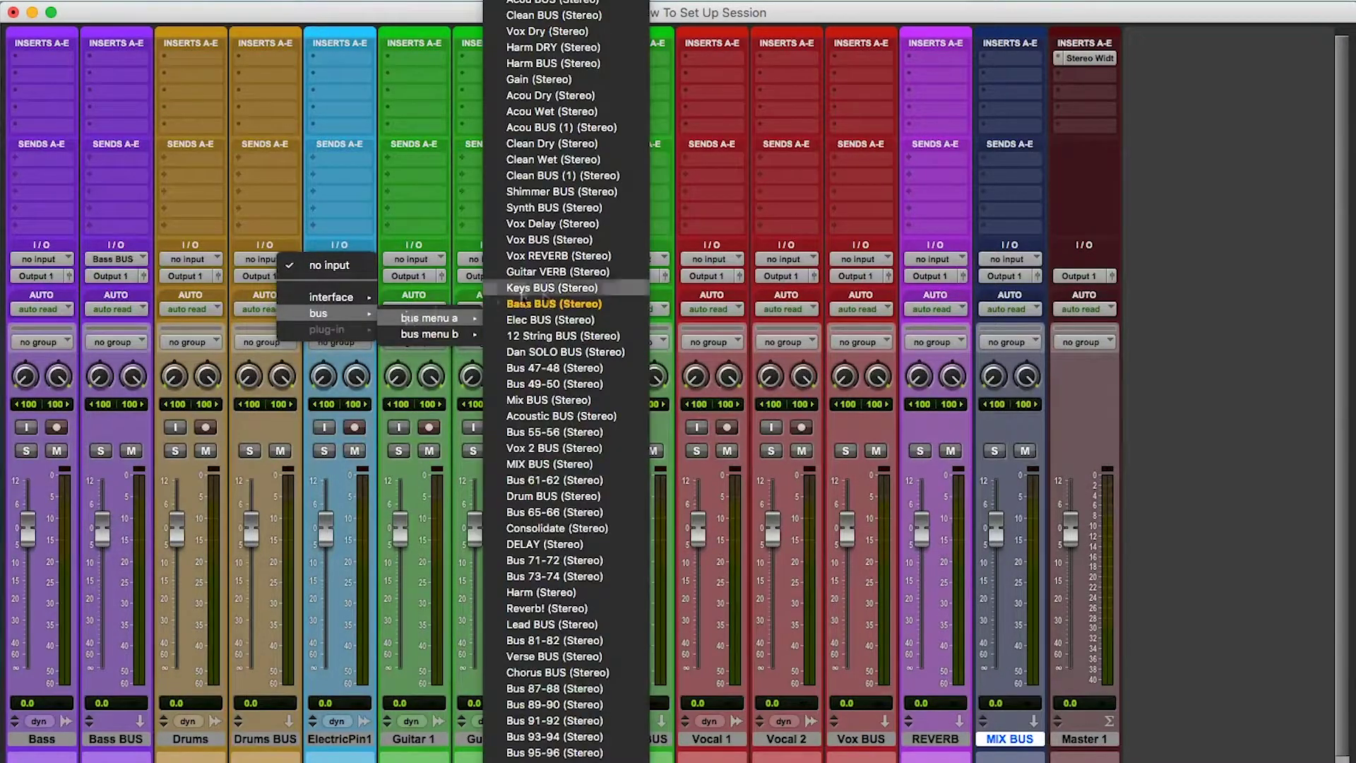
click(554, 497)
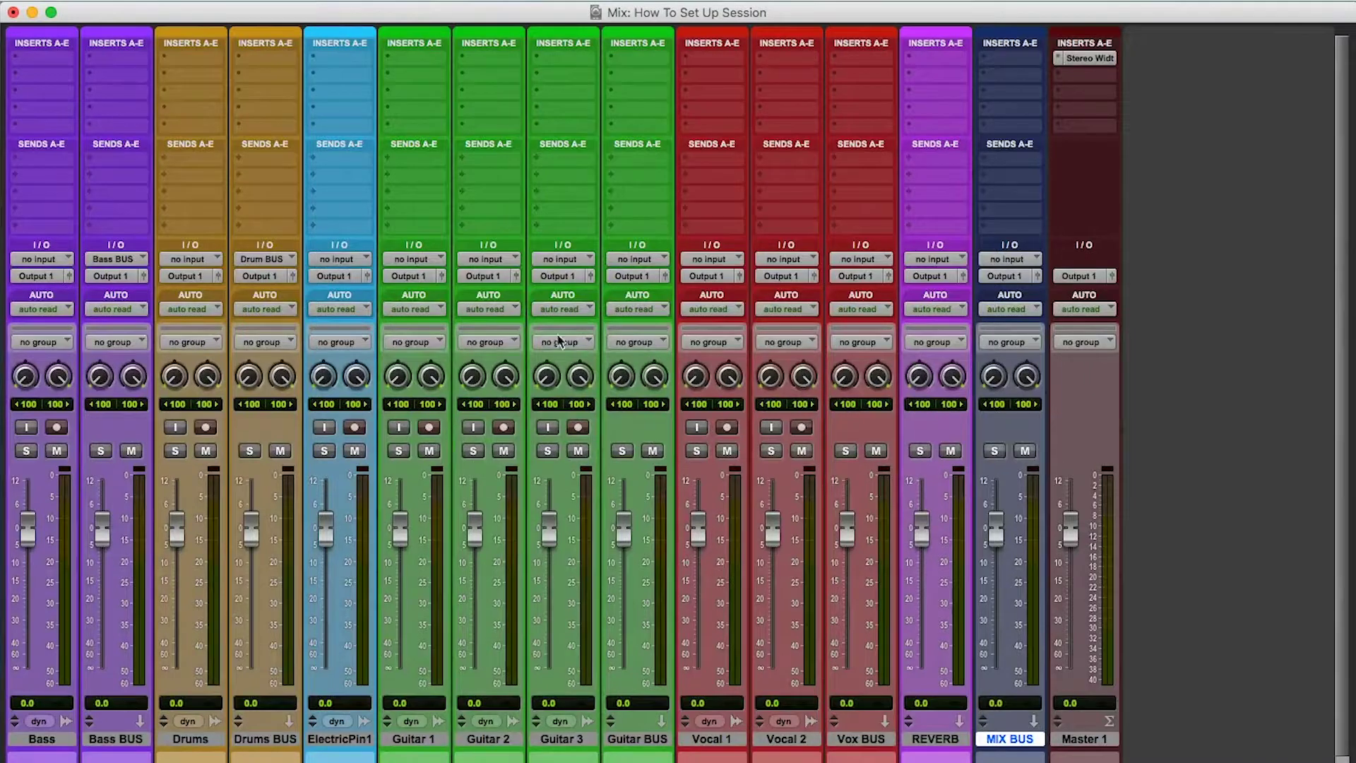
Set Guitar BUS input to the Clean BUS bus and Vox BUS input to Vox BUS
click(645, 259)
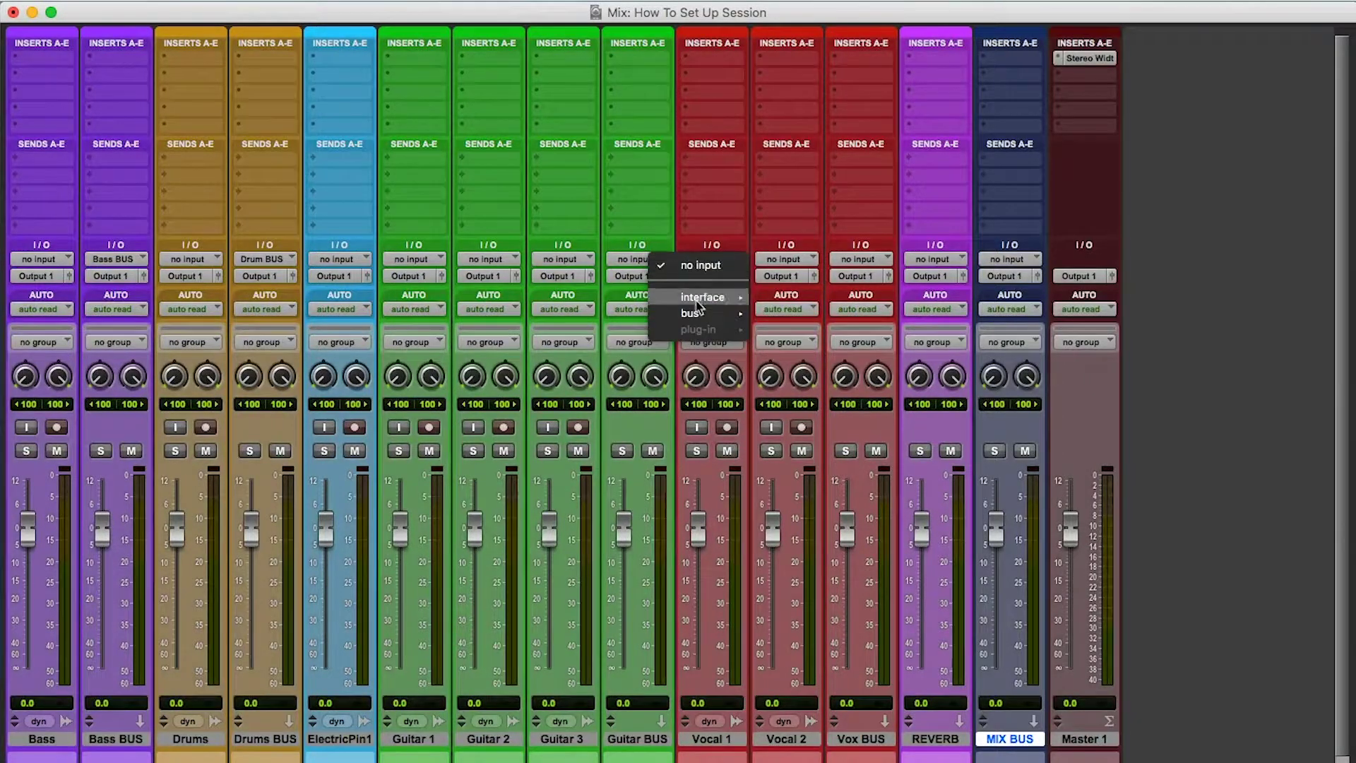
mouse_move(700, 313)
mouse_move(802, 319)
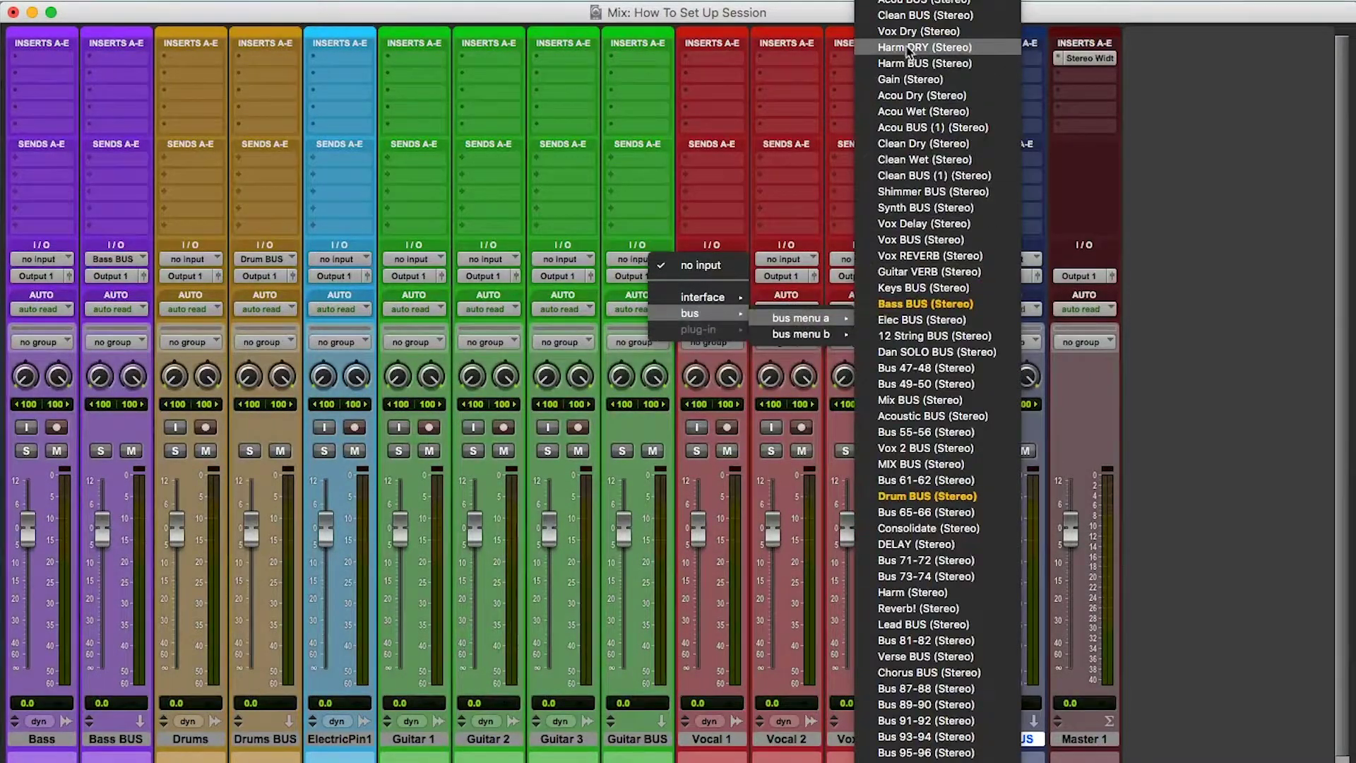
click(896, 19)
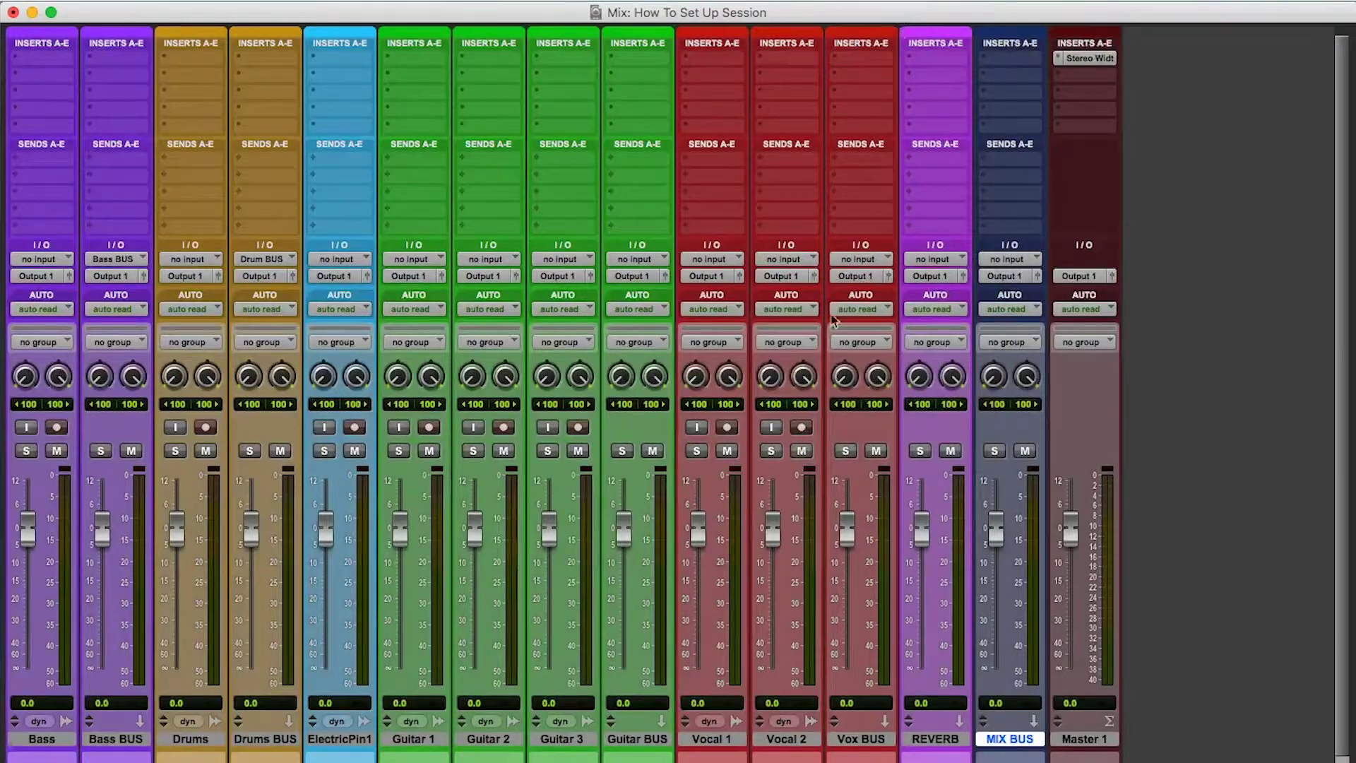
click(883, 259)
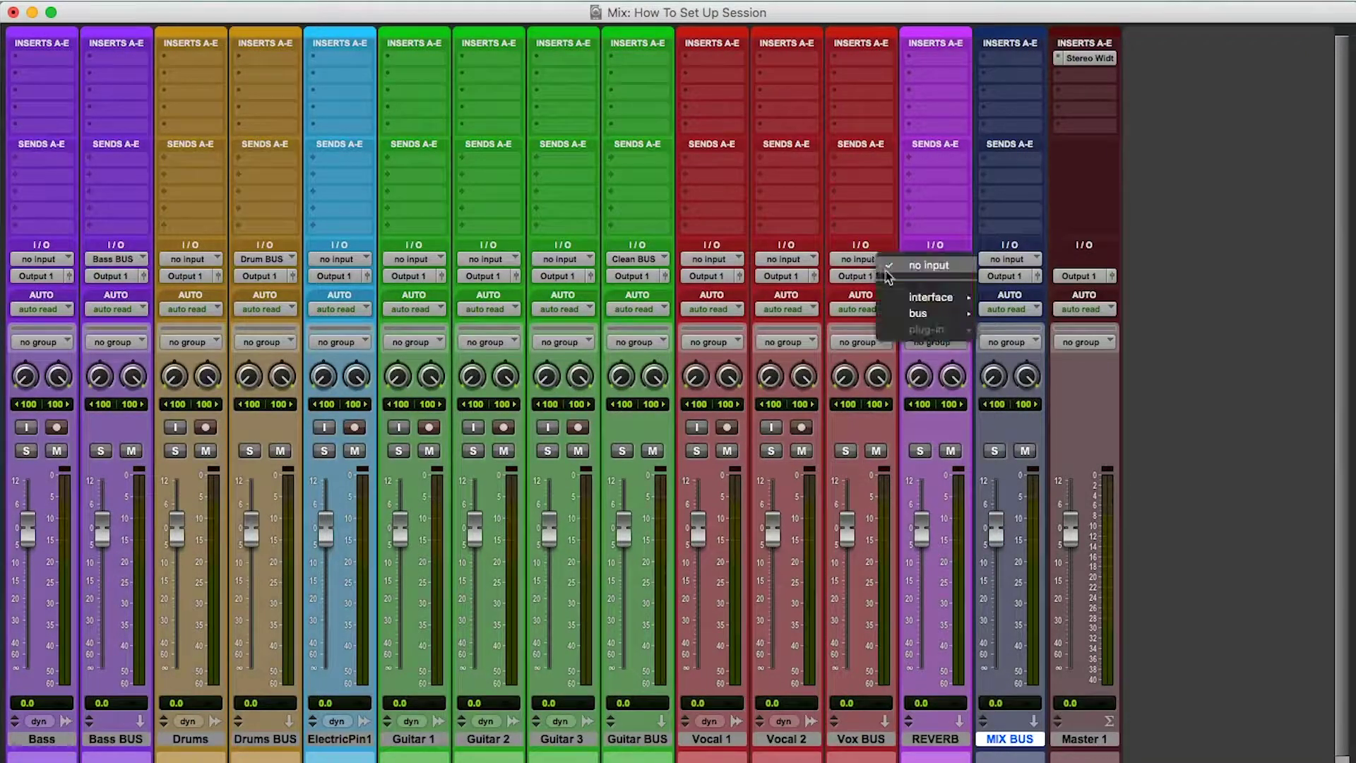
mouse_move(932, 313)
mouse_move(1054, 319)
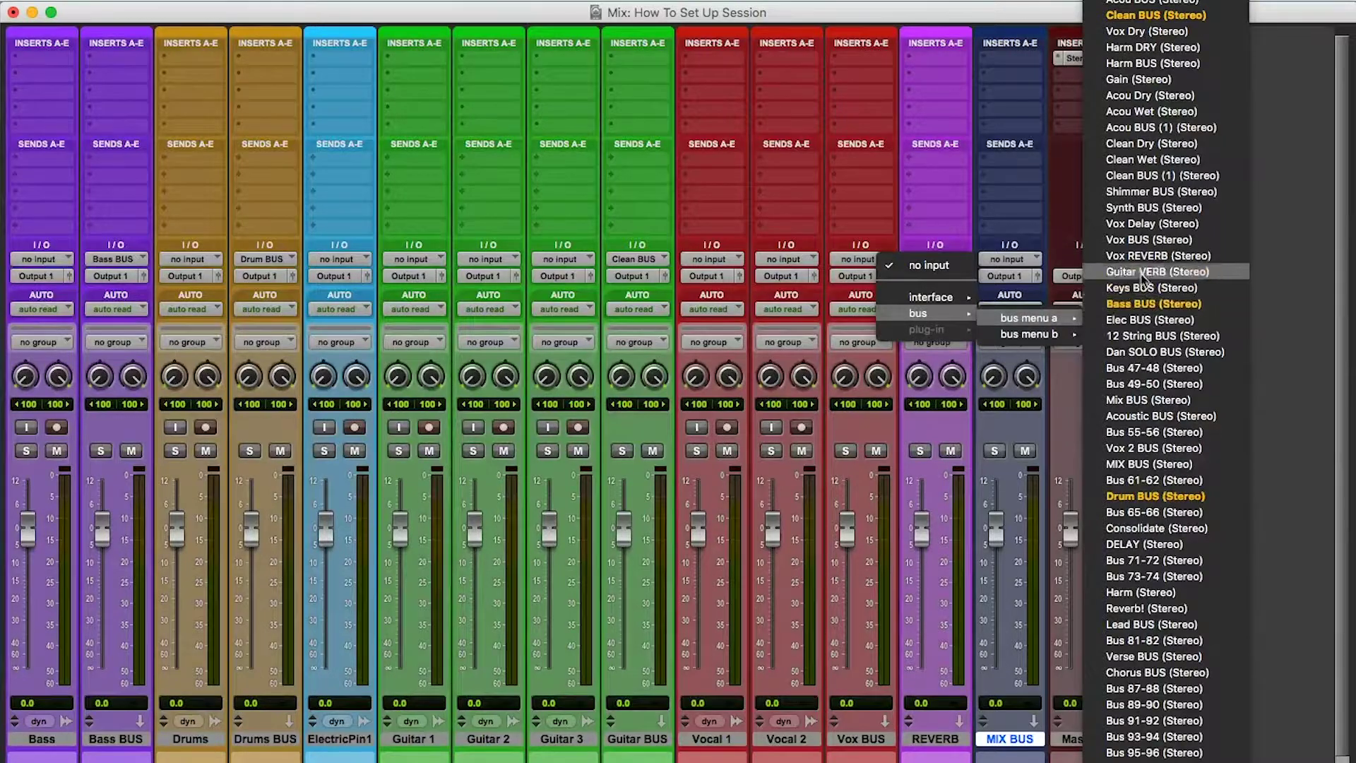
click(1133, 241)
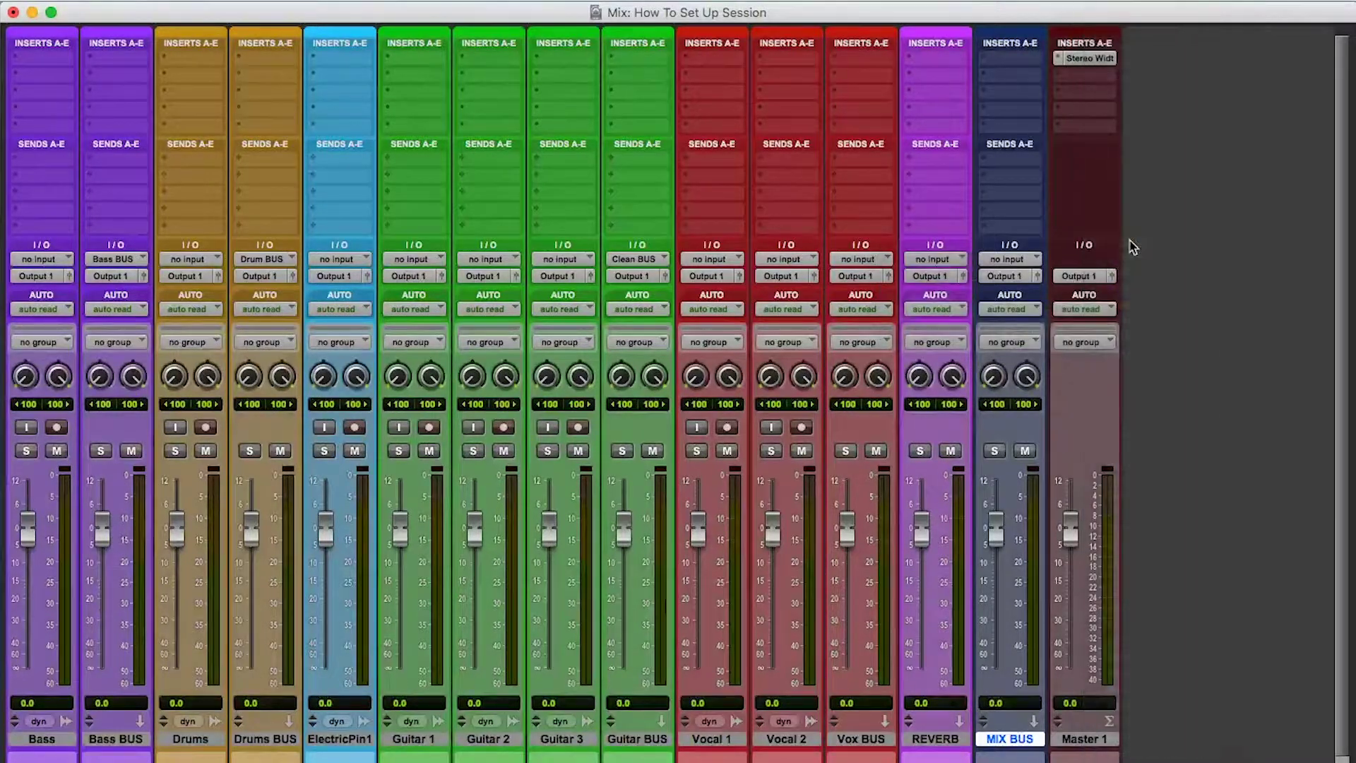
Set REVERB input to the Reverb! bus and MIX BUS input to the MIX BUS bus
click(933, 260)
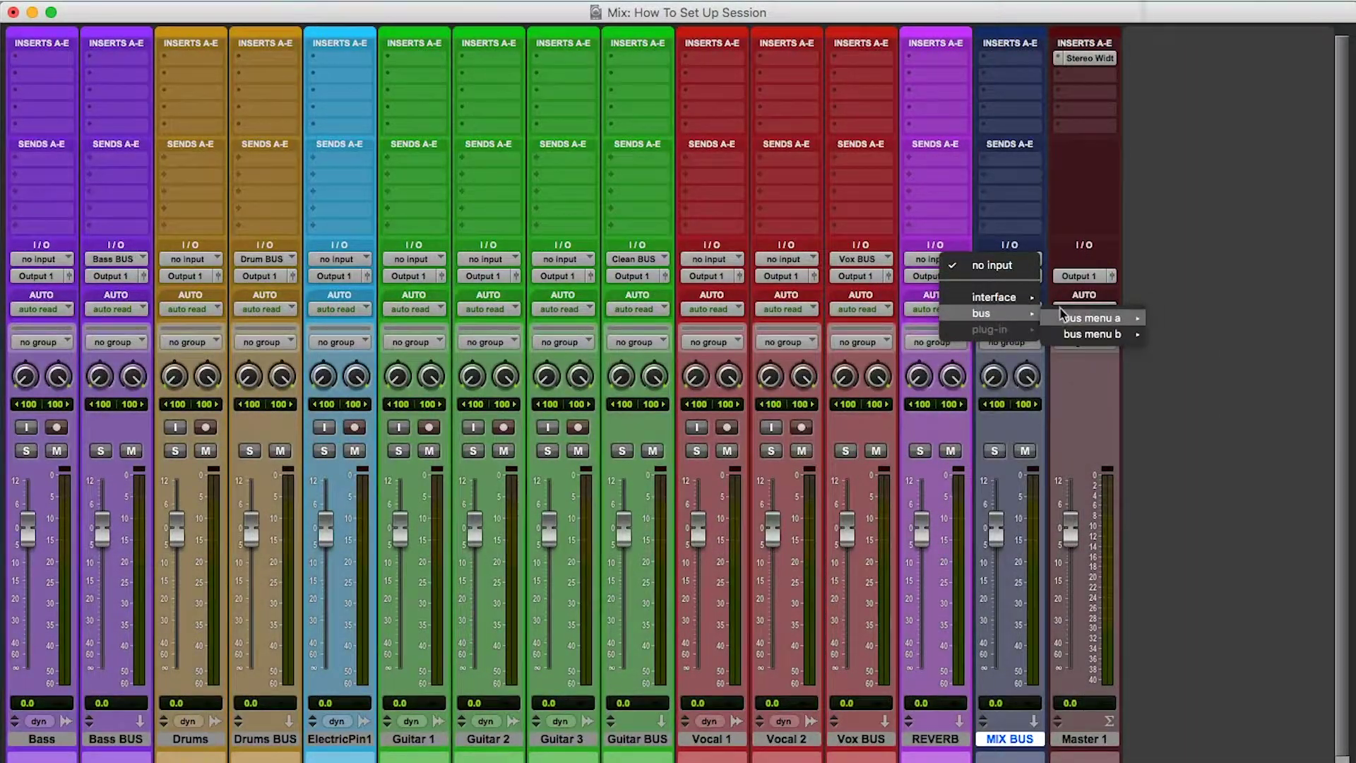
scroll(1208, 417, down, 1)
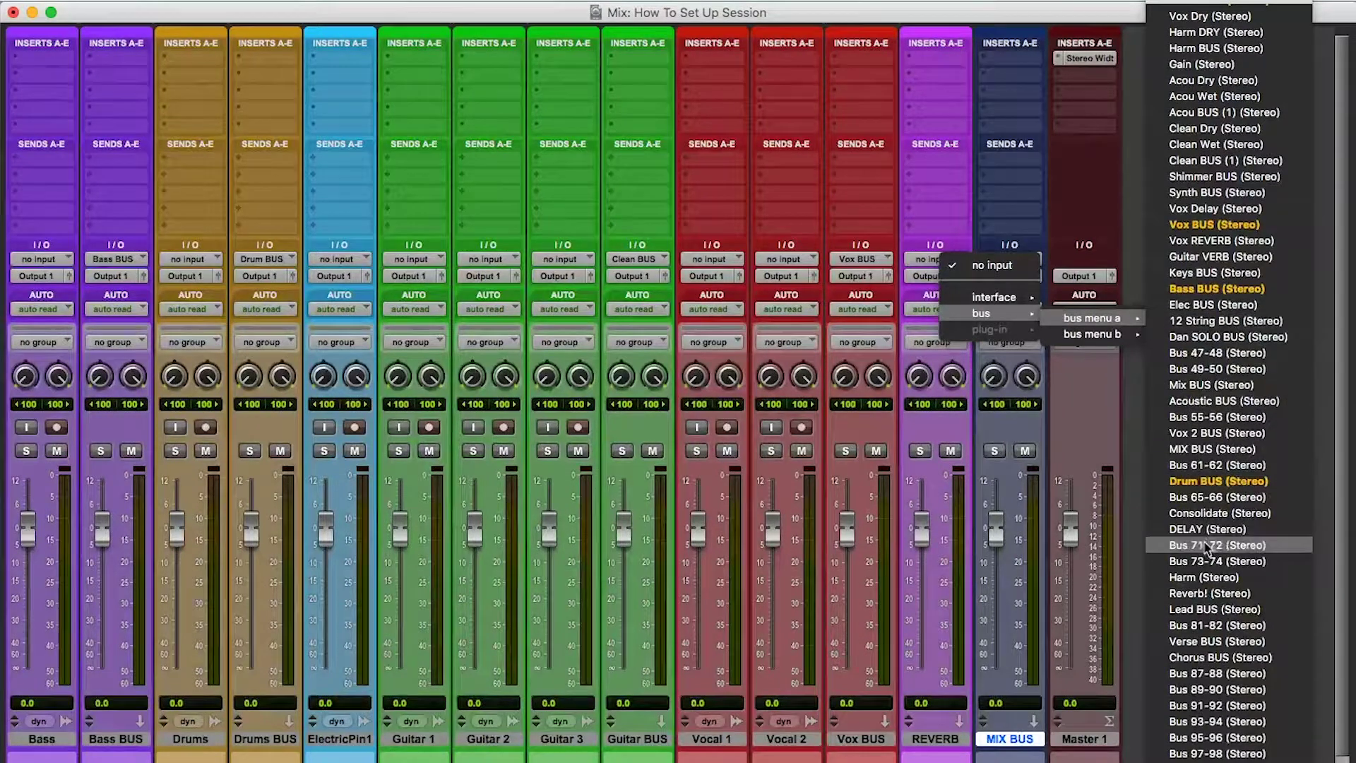
click(1193, 594)
click(1008, 260)
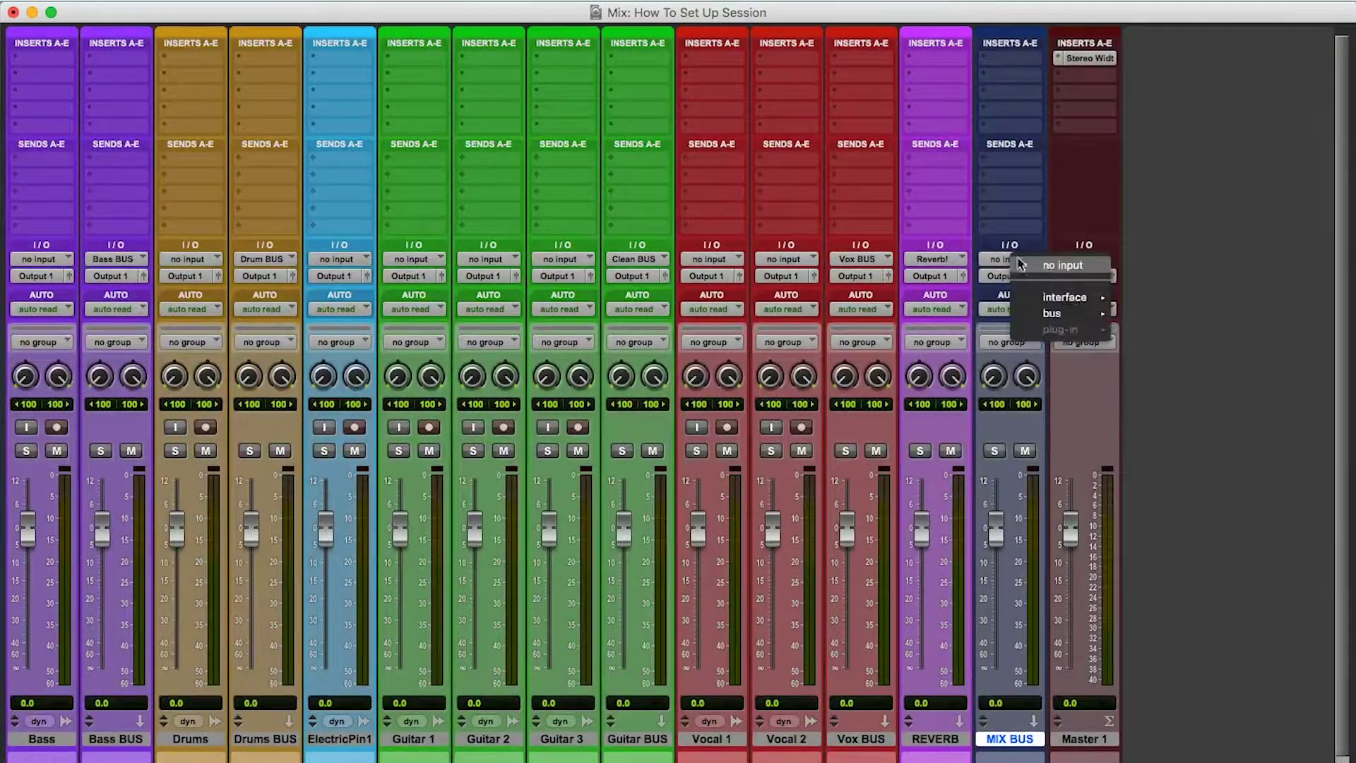
mouse_move(1053, 313)
mouse_move(1161, 320)
scroll(1291, 374, down, 4)
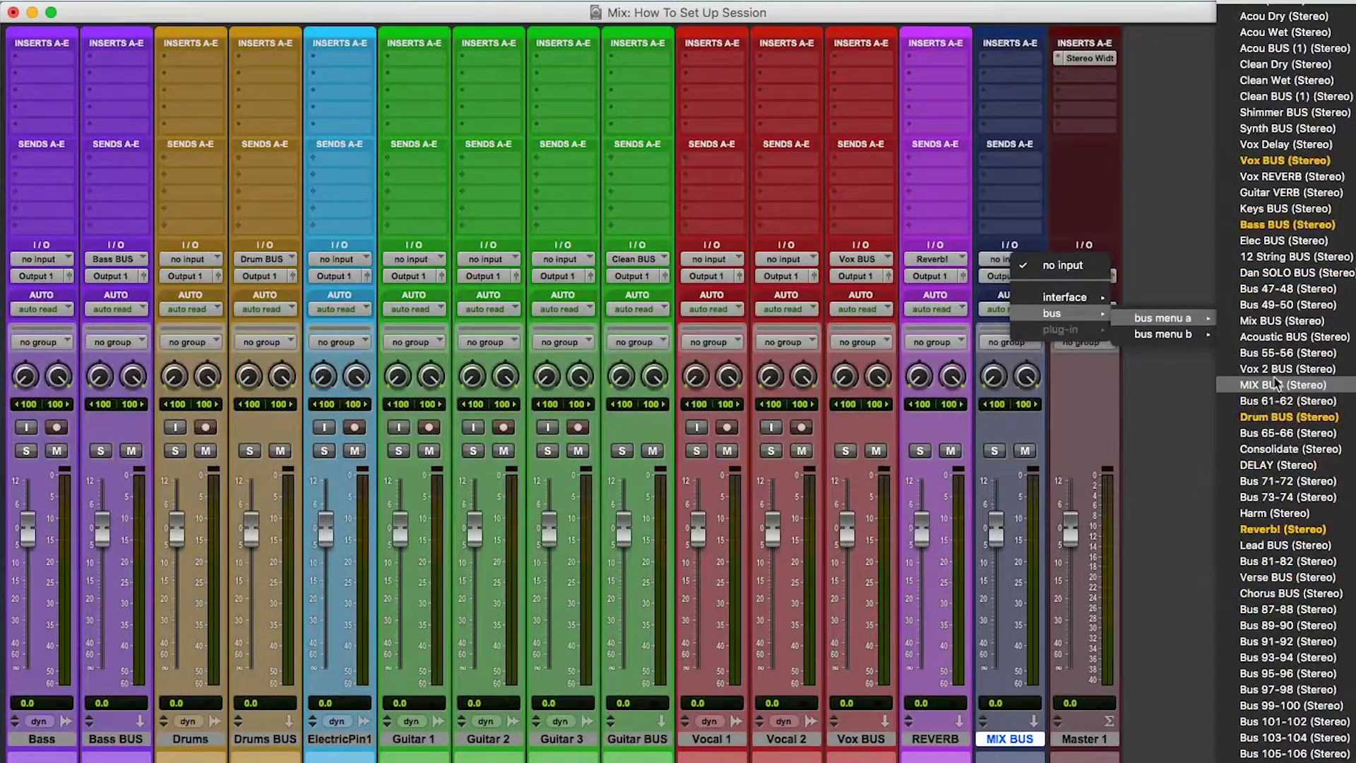
click(1279, 385)
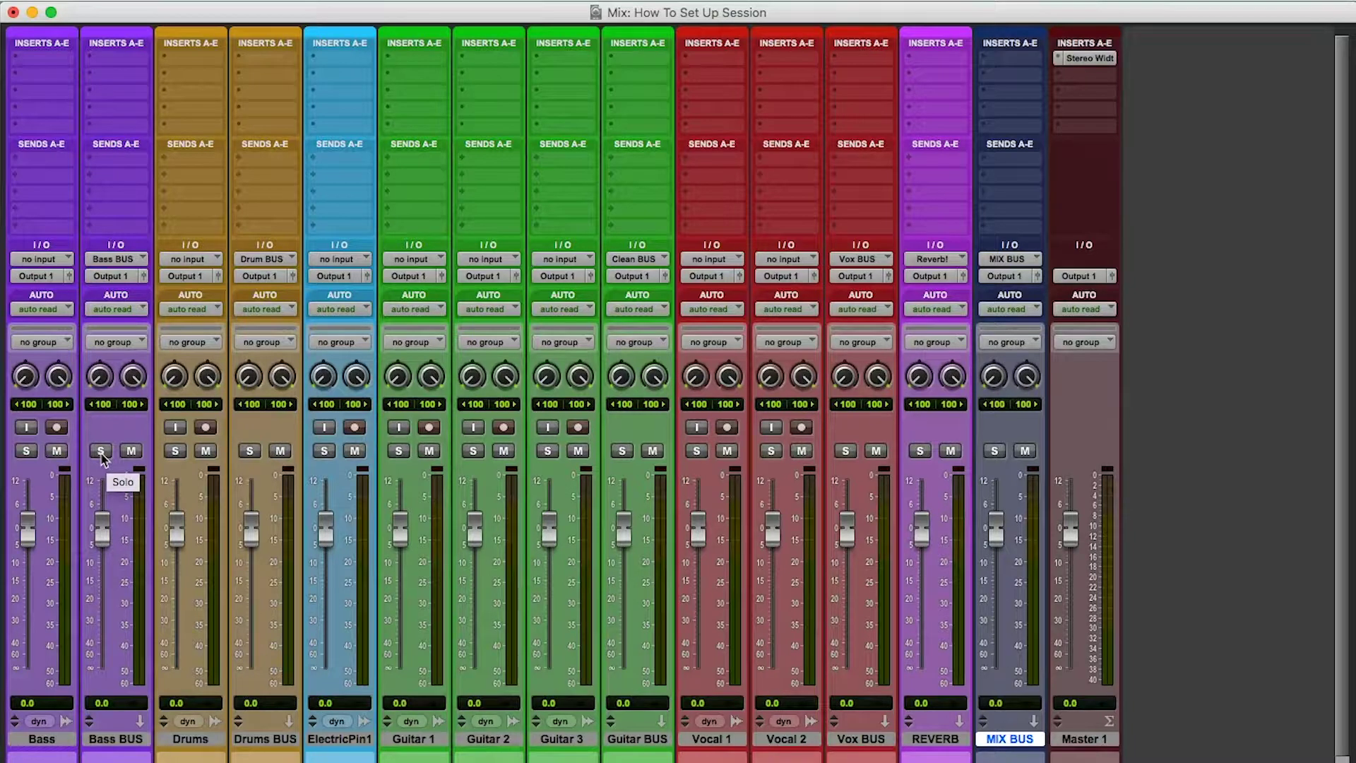
Set solo safe on Bass BUS, Guitar BUS, REVERB and MIX BUS
super+click(101, 450)
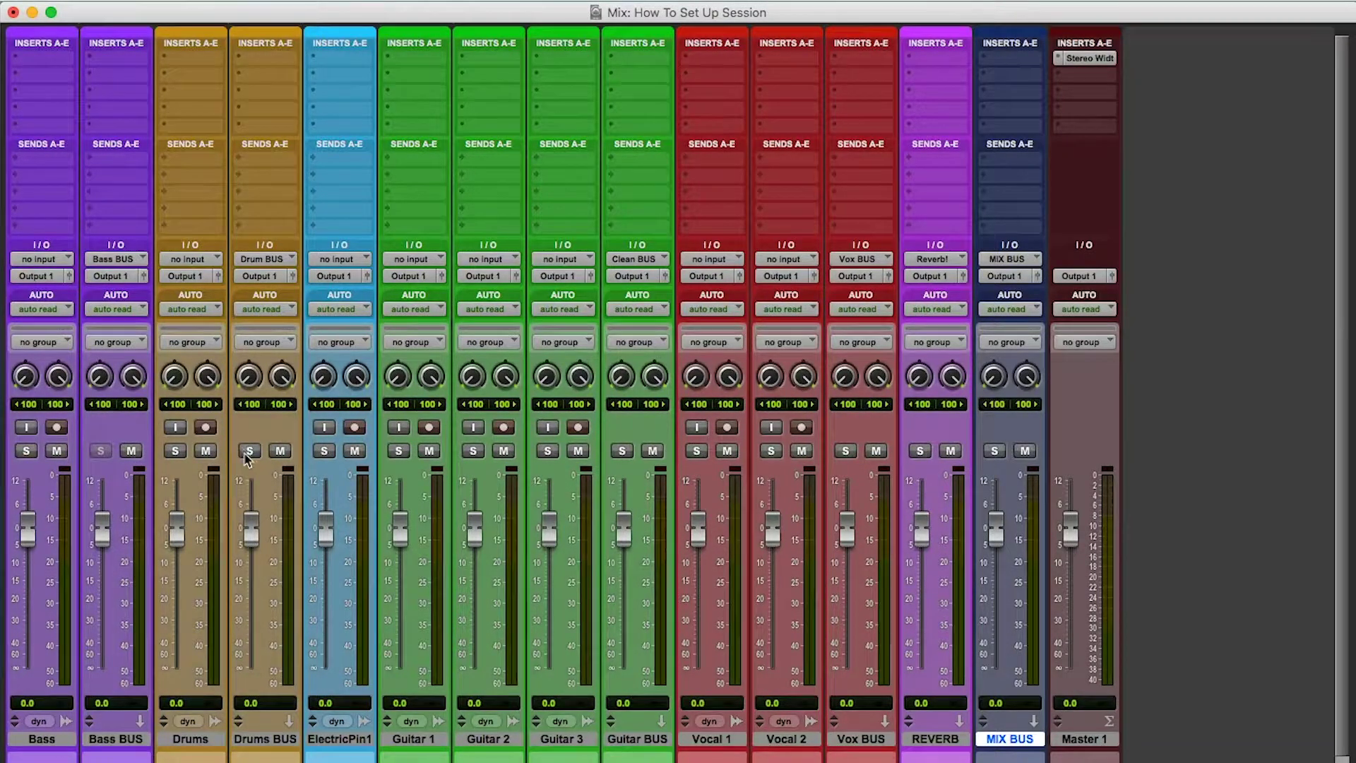
super+click(623, 451)
super+click(920, 451)
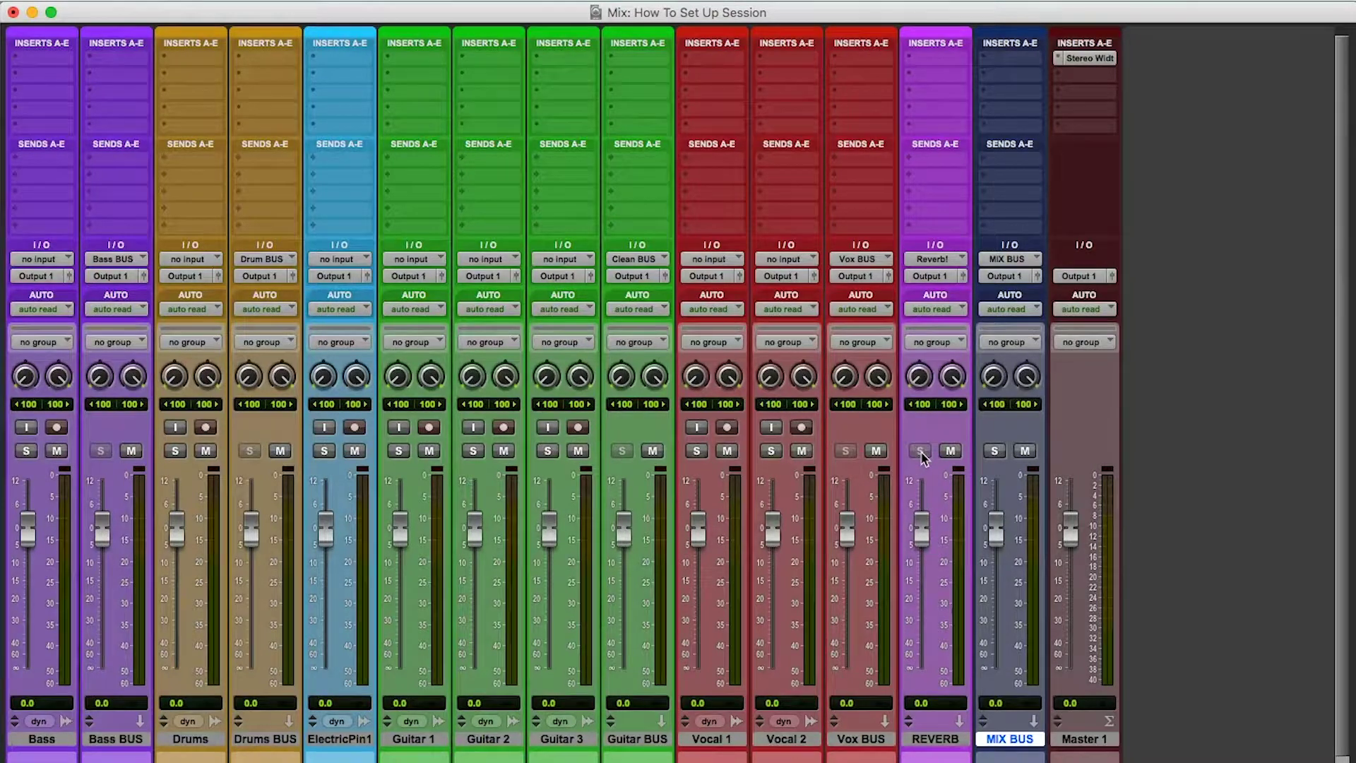
super+click(995, 450)
Centre both pans on Bass and Bass BUS to 0, and return Vox BUS right pan to full right
alt+click(100, 376)
drag(59, 376, 65, 444)
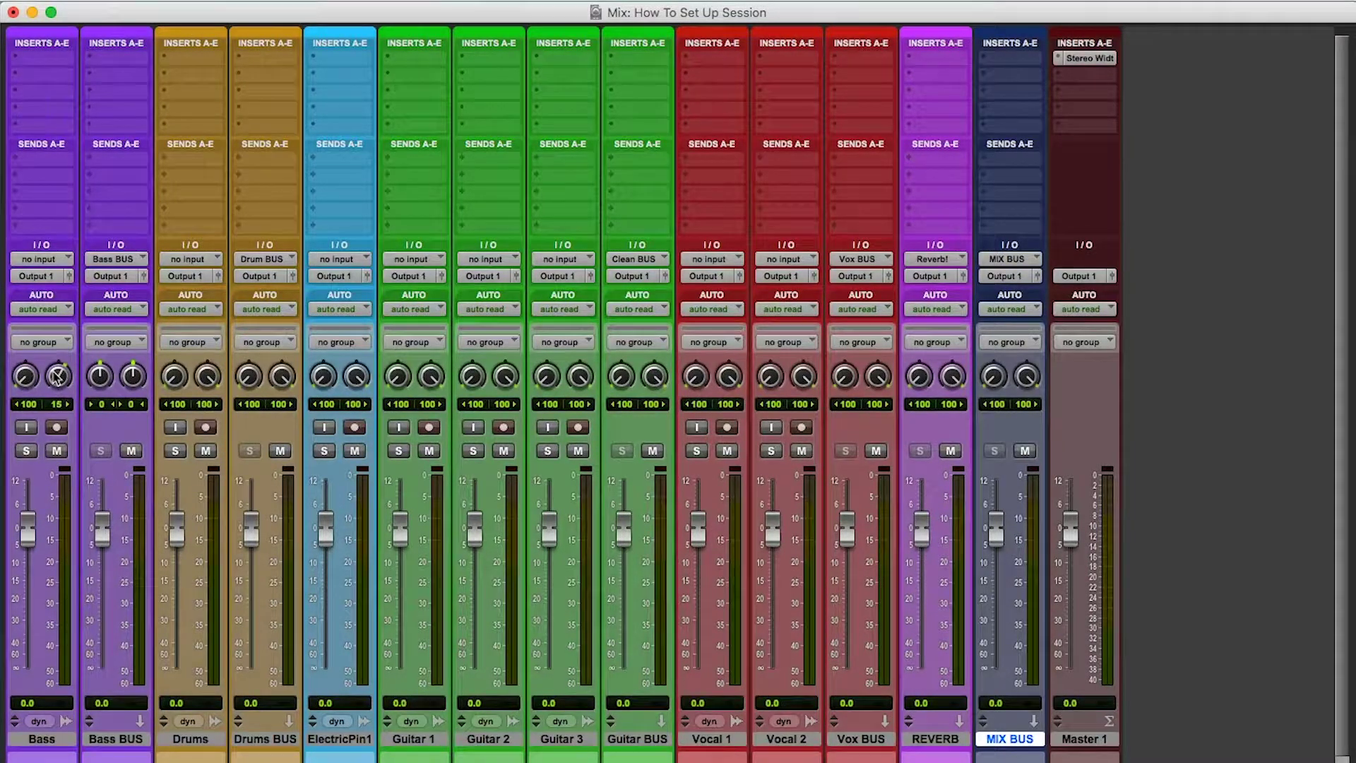
alt+click(58, 376)
alt+click(26, 375)
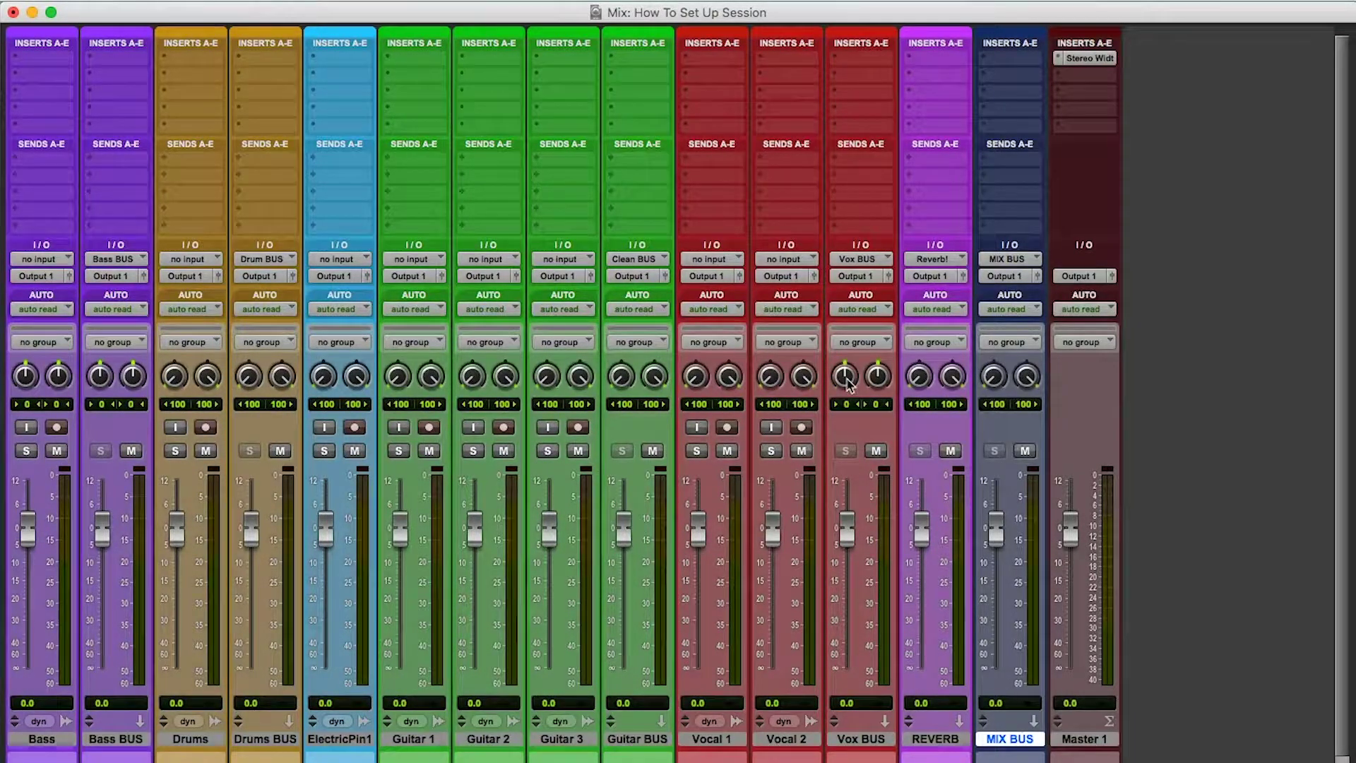
alt+click(872, 381)
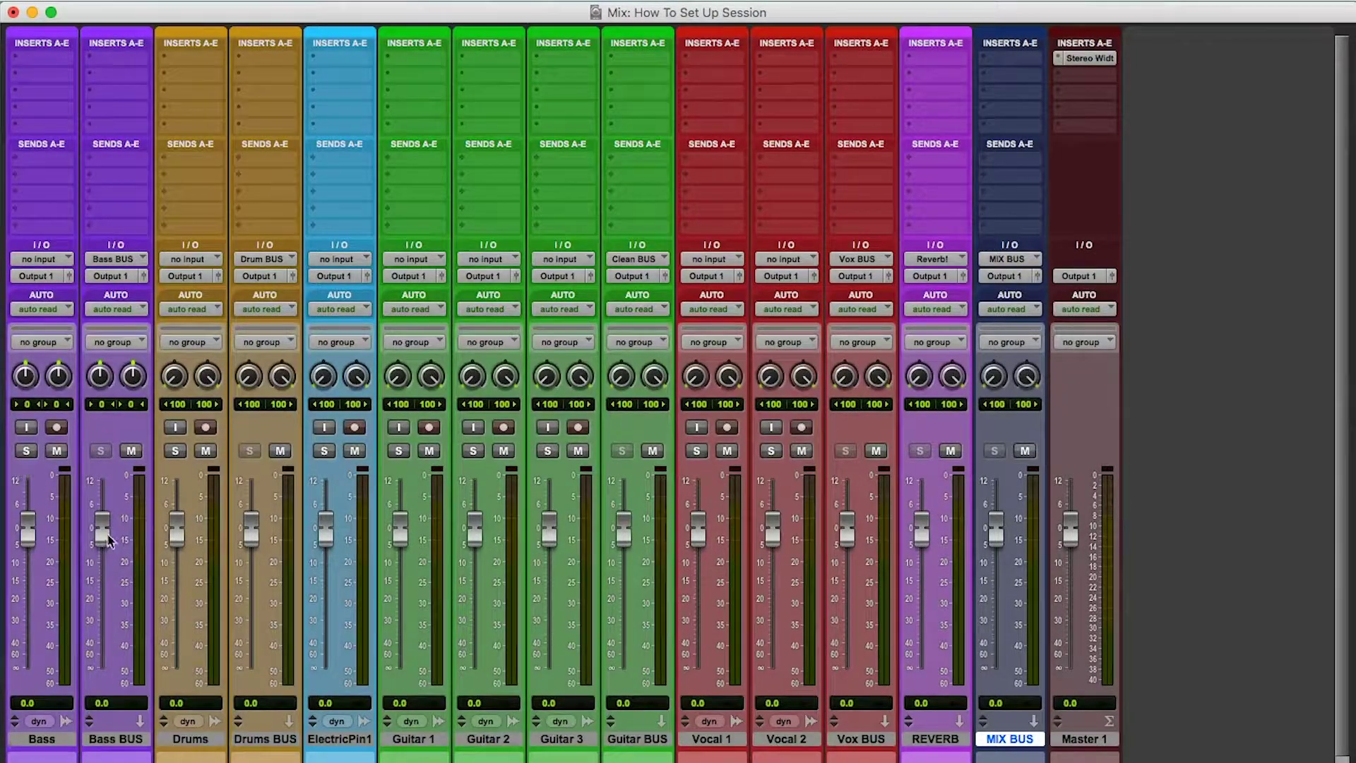
click(58, 738)
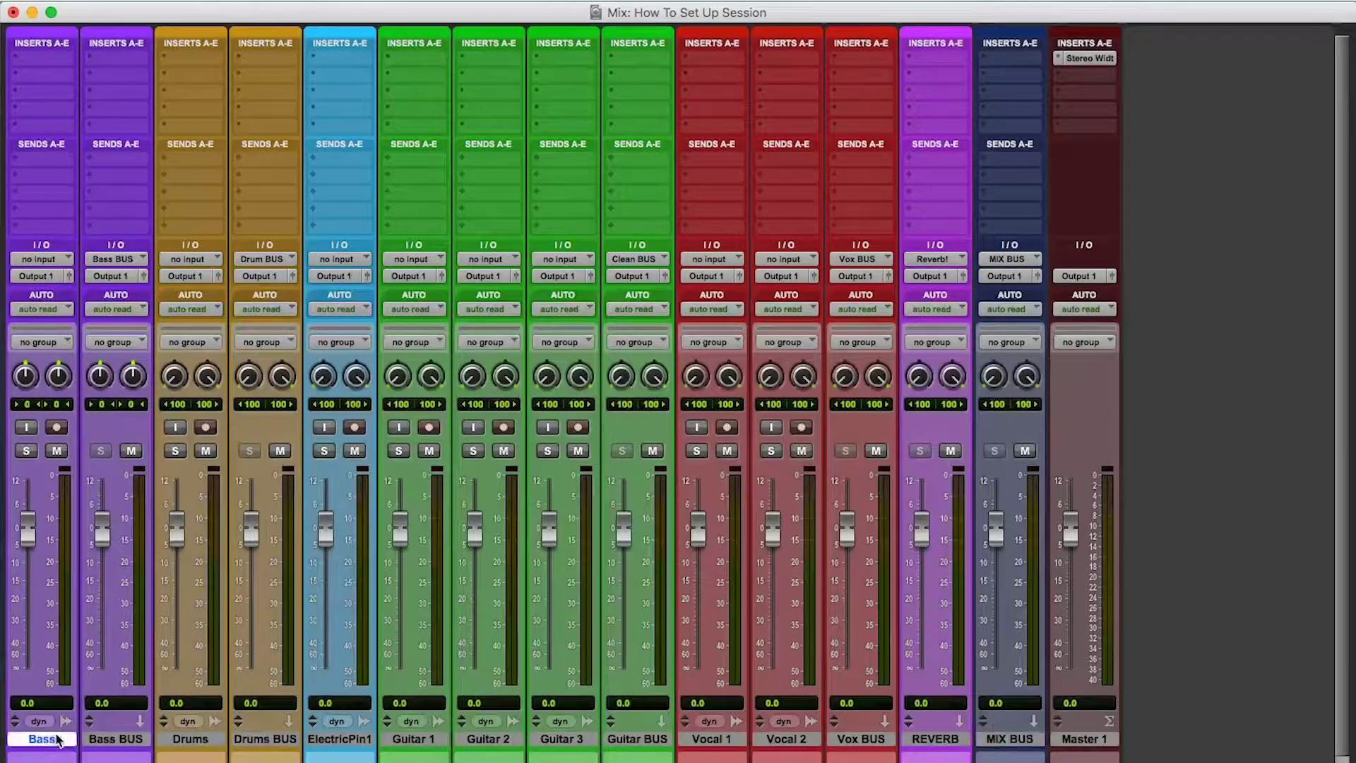
Route the Bass track's output to Bass BUS
click(40, 280)
mouse_move(106, 293)
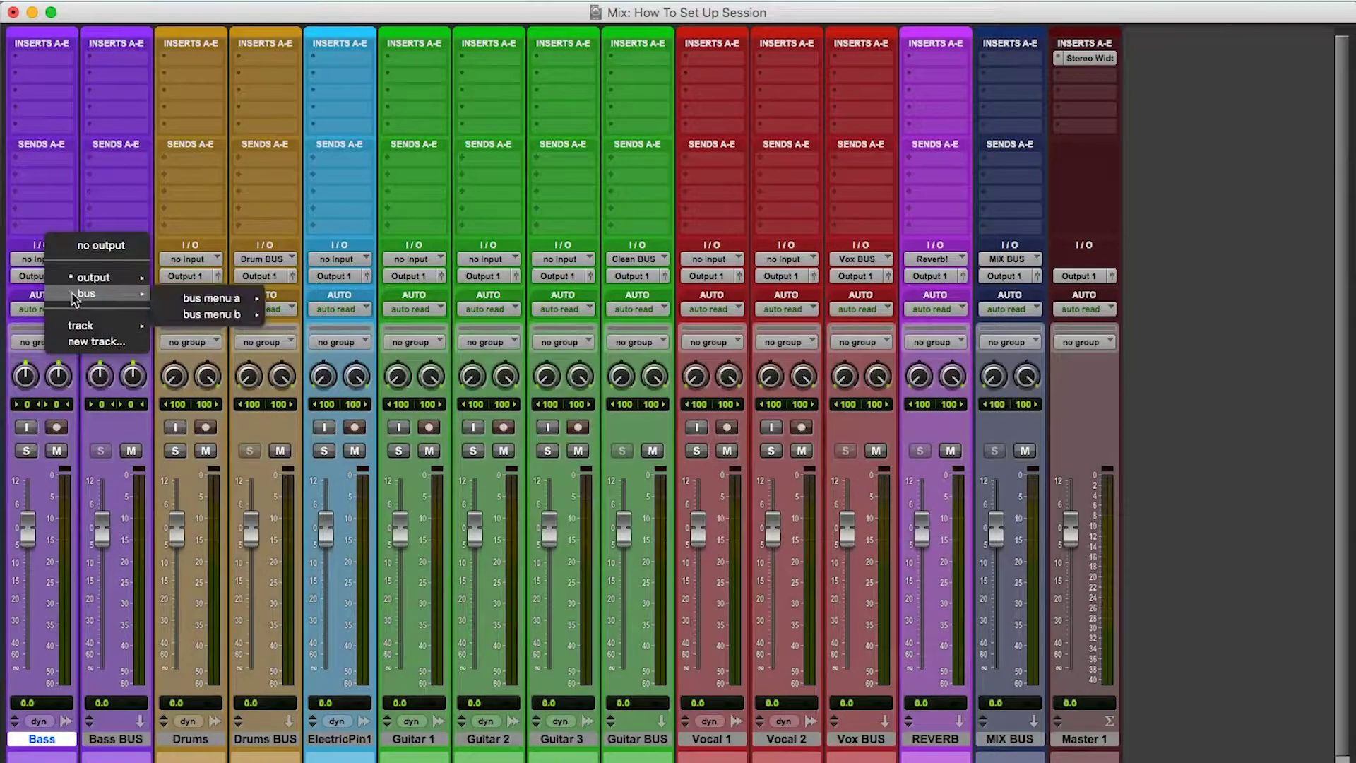
mouse_move(173, 302)
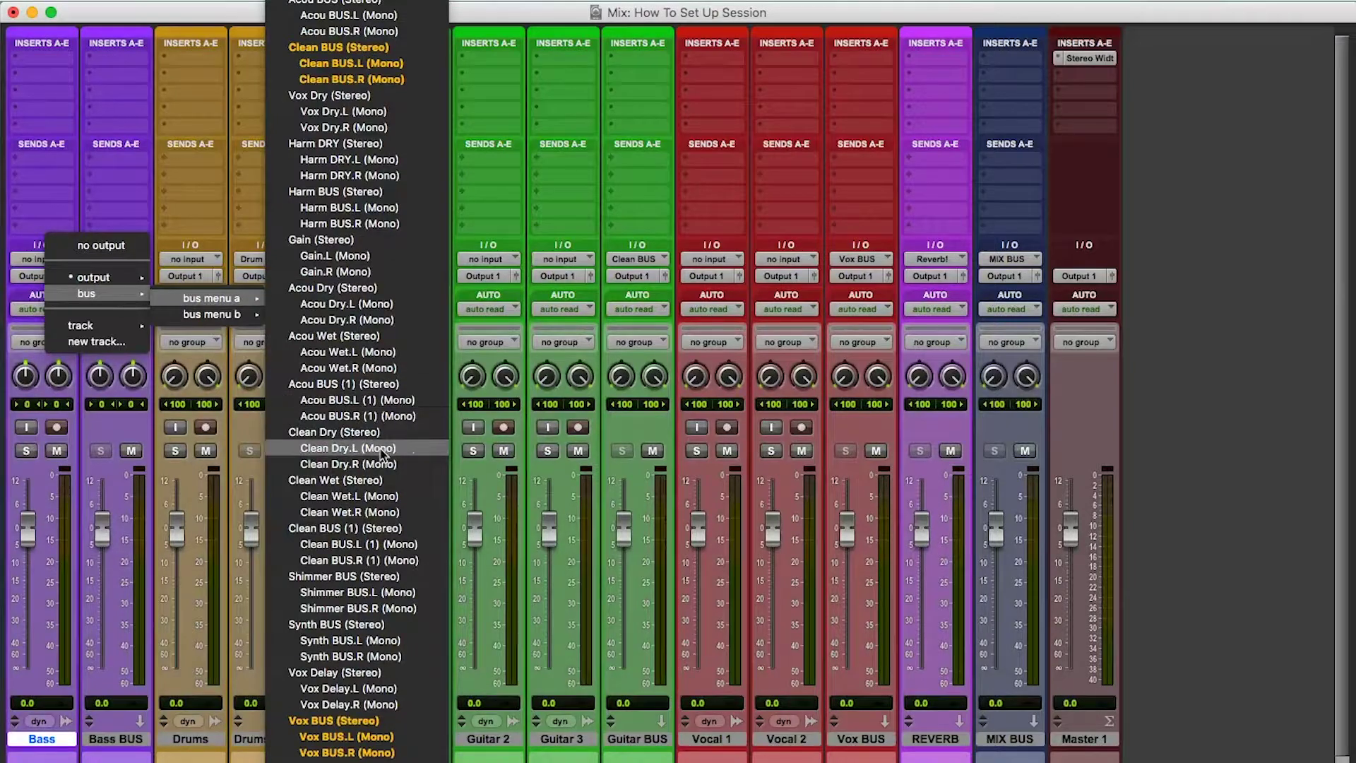
click(27, 276)
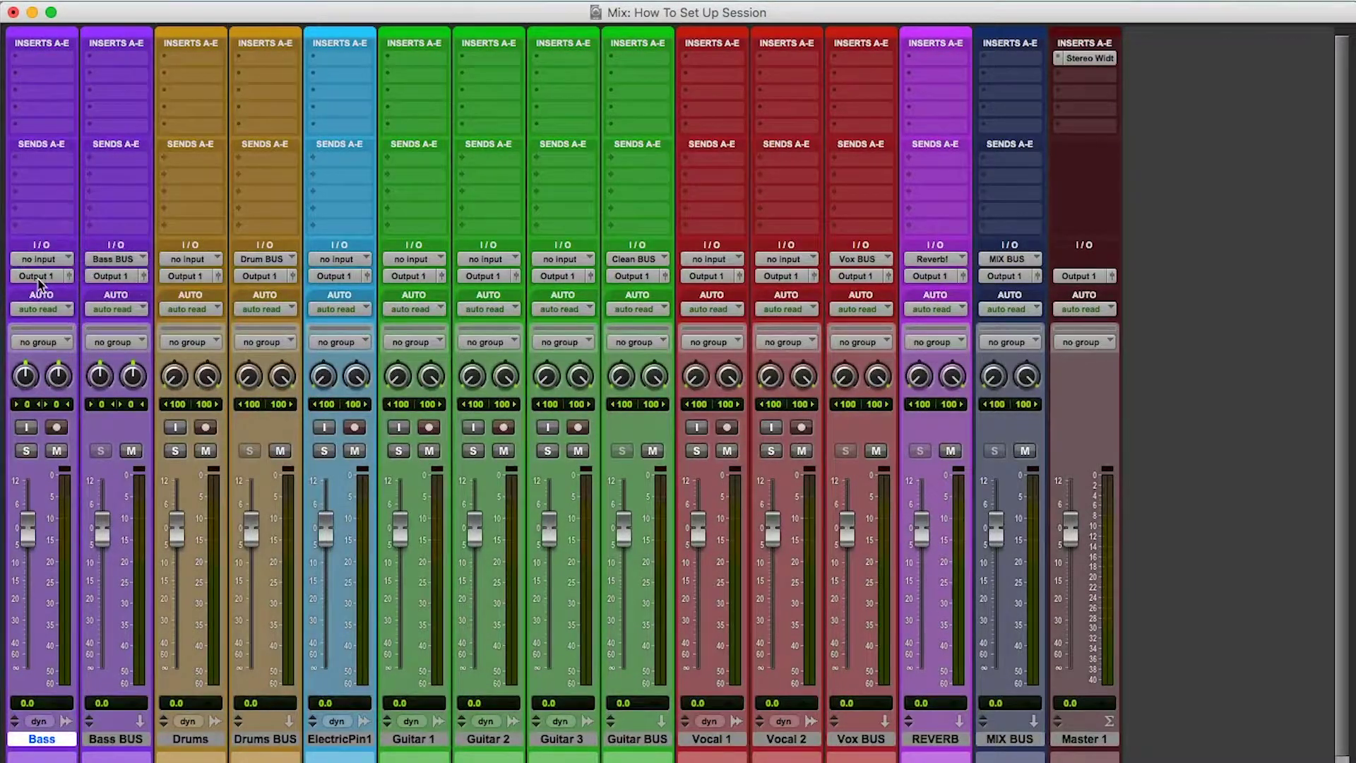
click(30, 276)
mouse_move(83, 300)
mouse_move(201, 298)
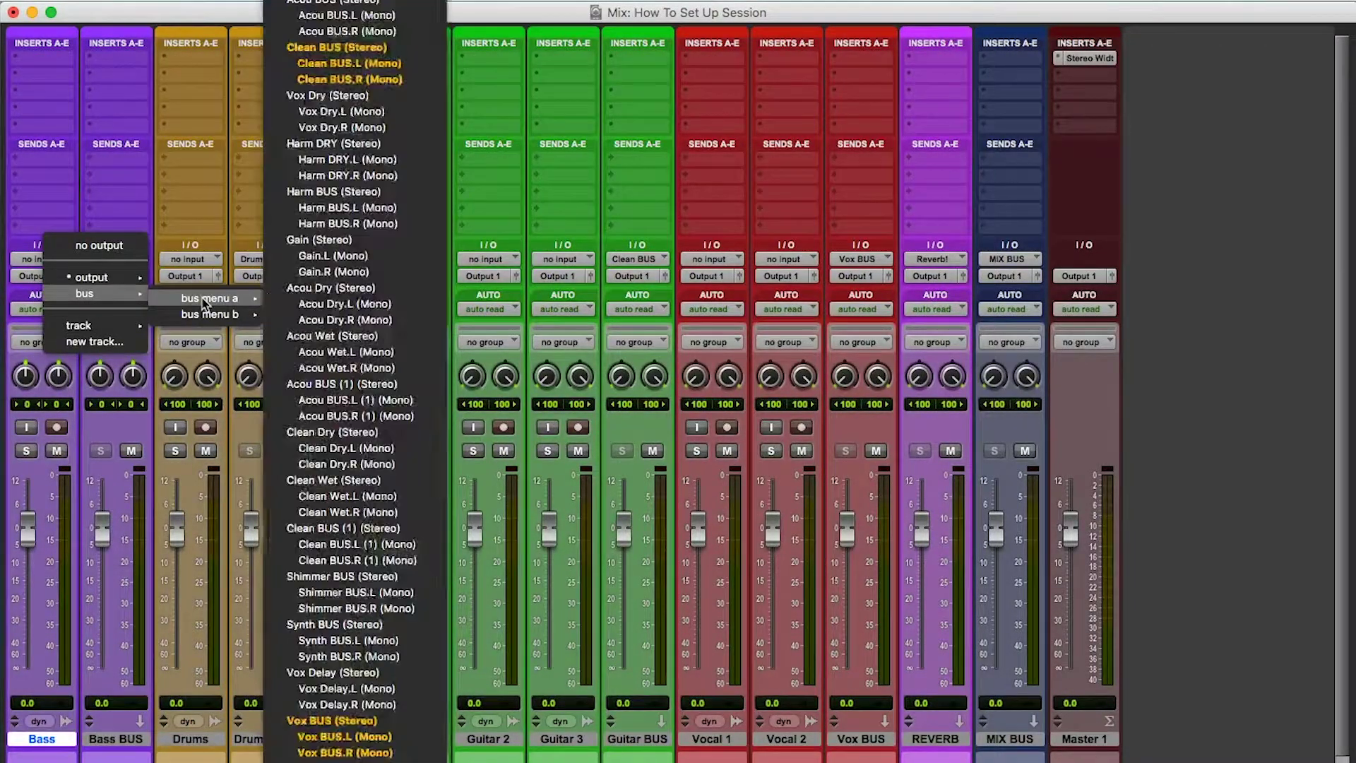
mouse_move(353, 759)
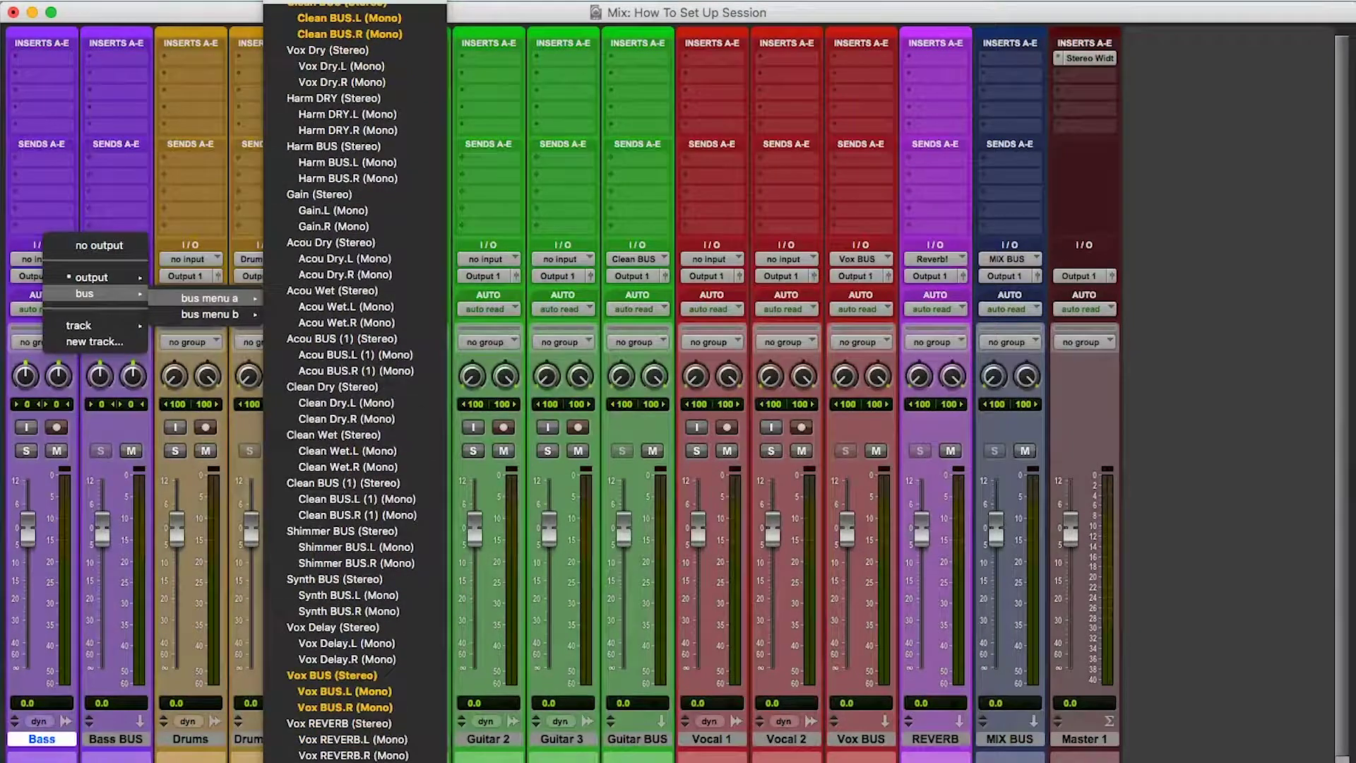
click(339, 21)
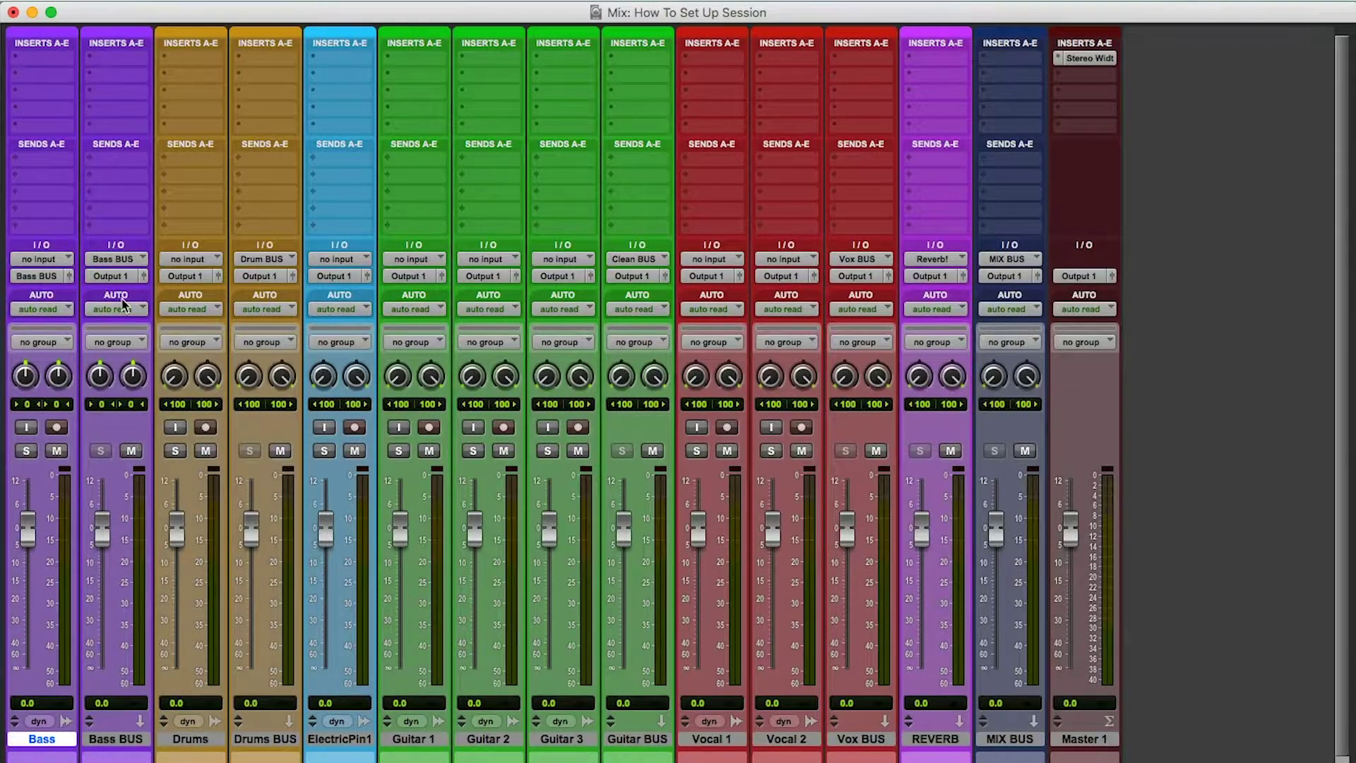
Route the Drums track's output to Drum BUS
click(190, 283)
mouse_move(240, 294)
mouse_move(370, 300)
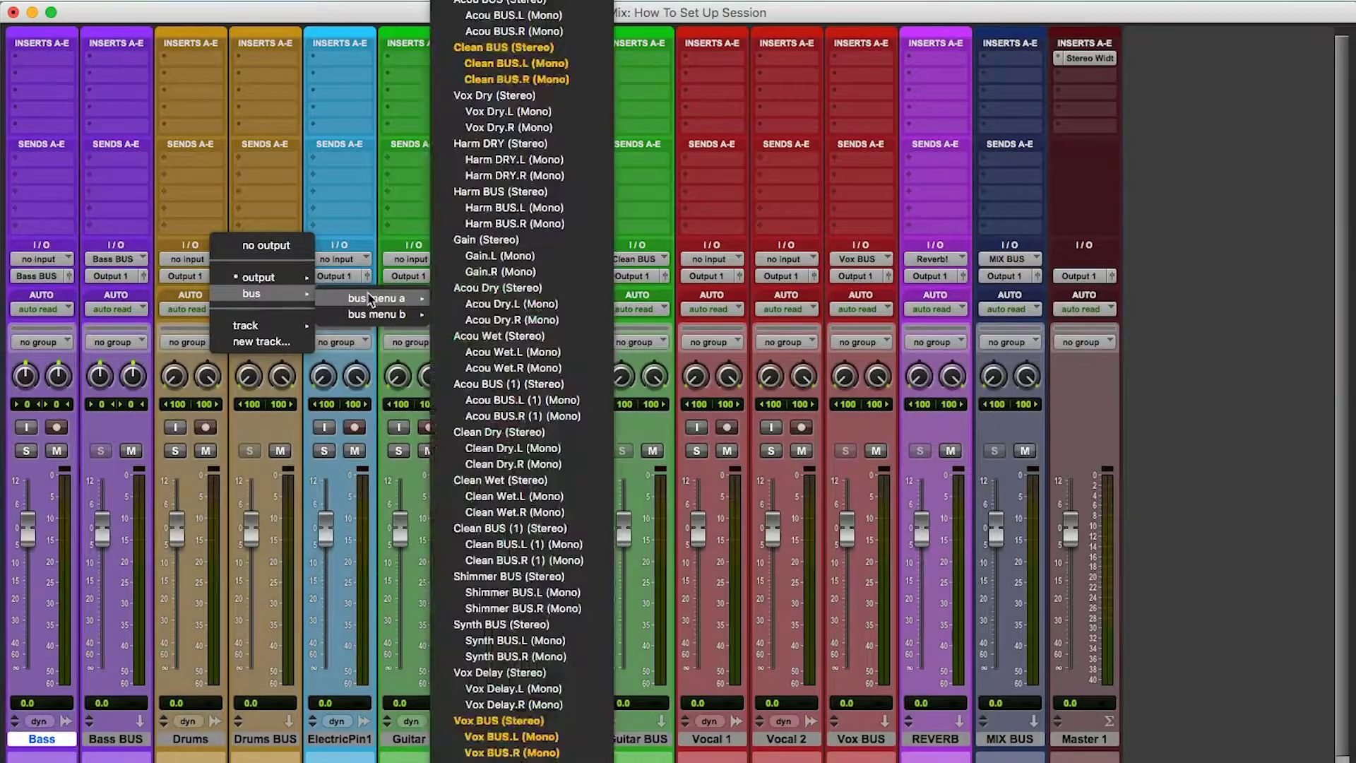
scroll(503, 689, down, 5)
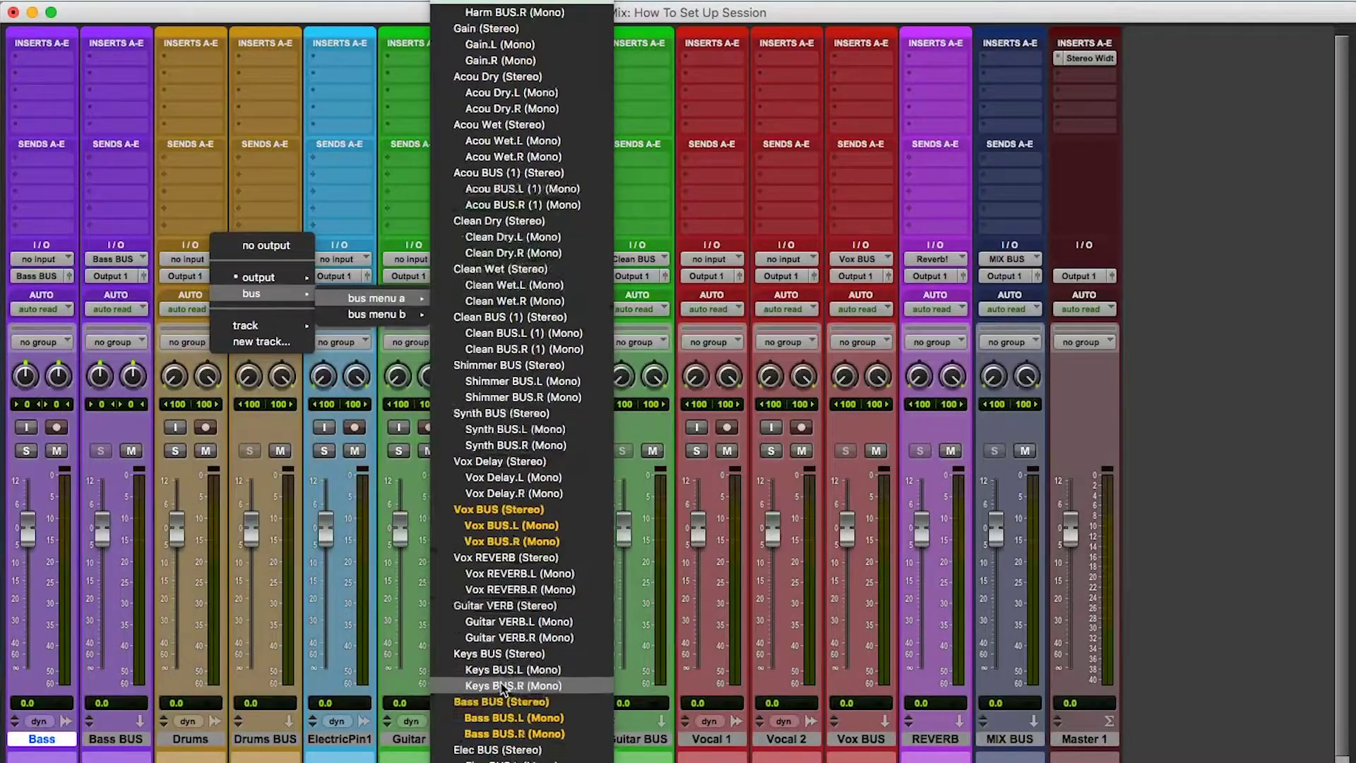
scroll(503, 689, down, 8)
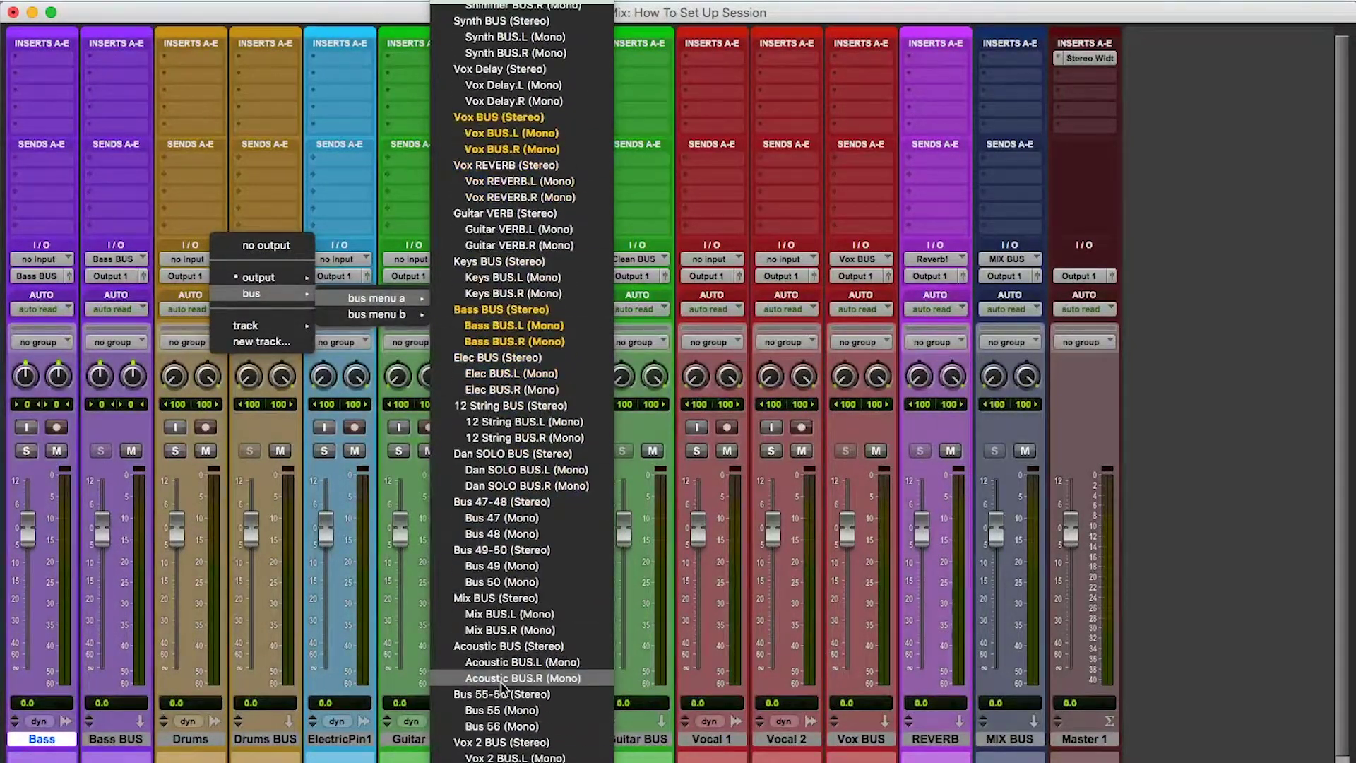
click(502, 678)
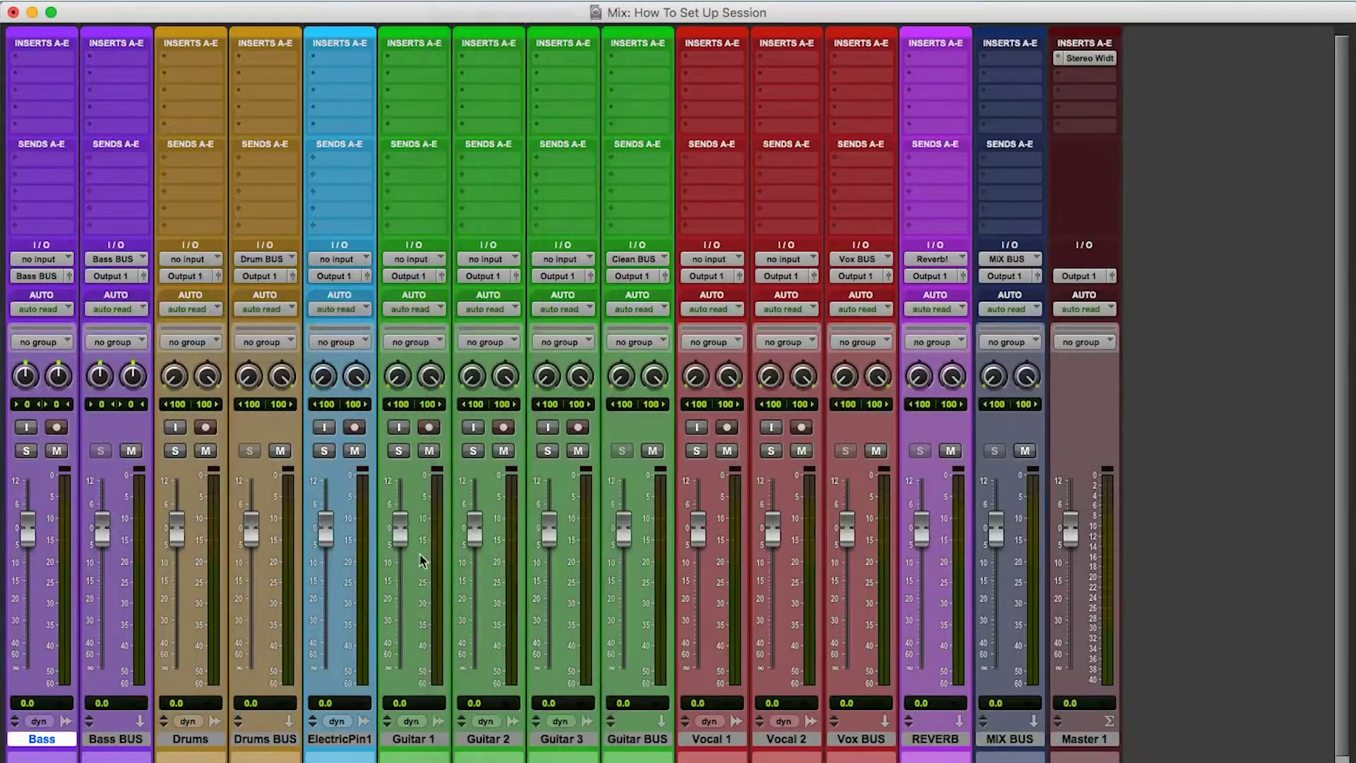
Select Guitar 1, 2 and 3 and route their outputs to Clean BUS
click(426, 739)
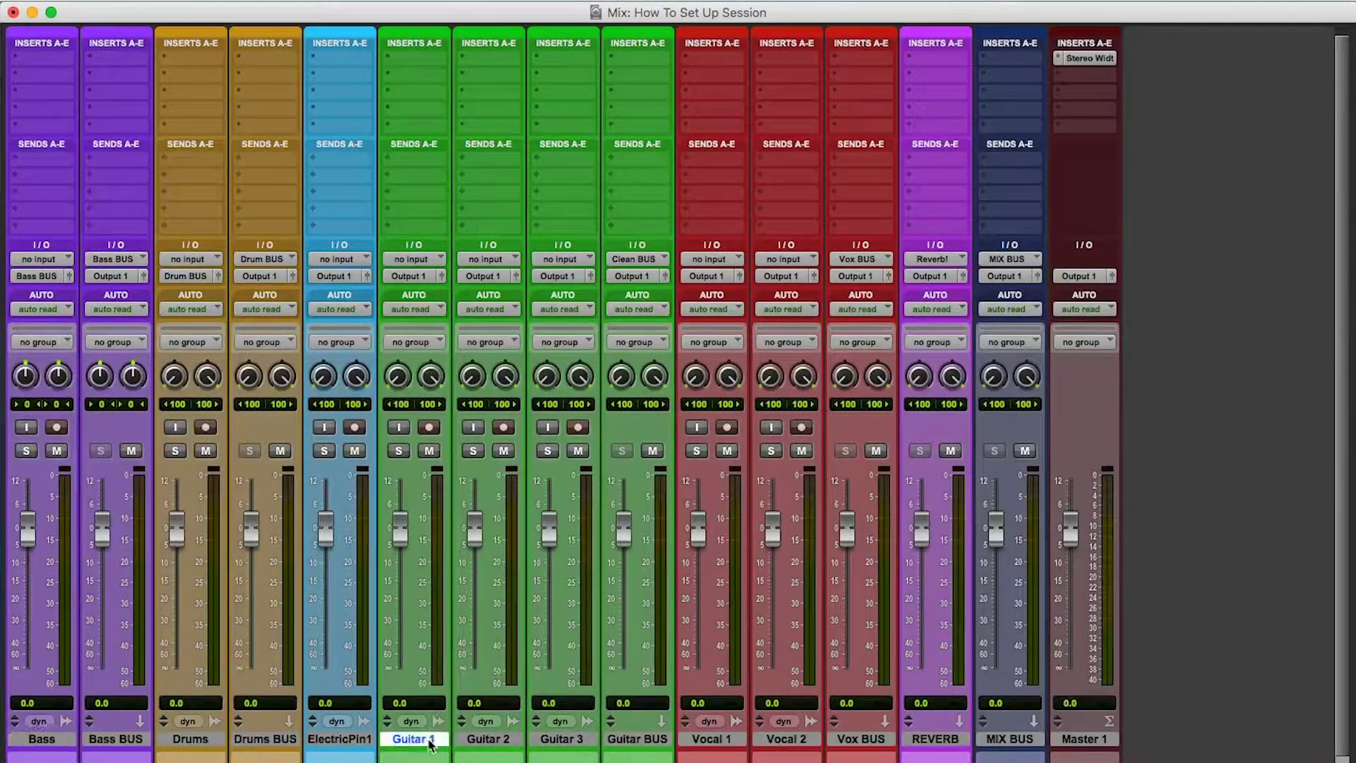
shift+click(571, 744)
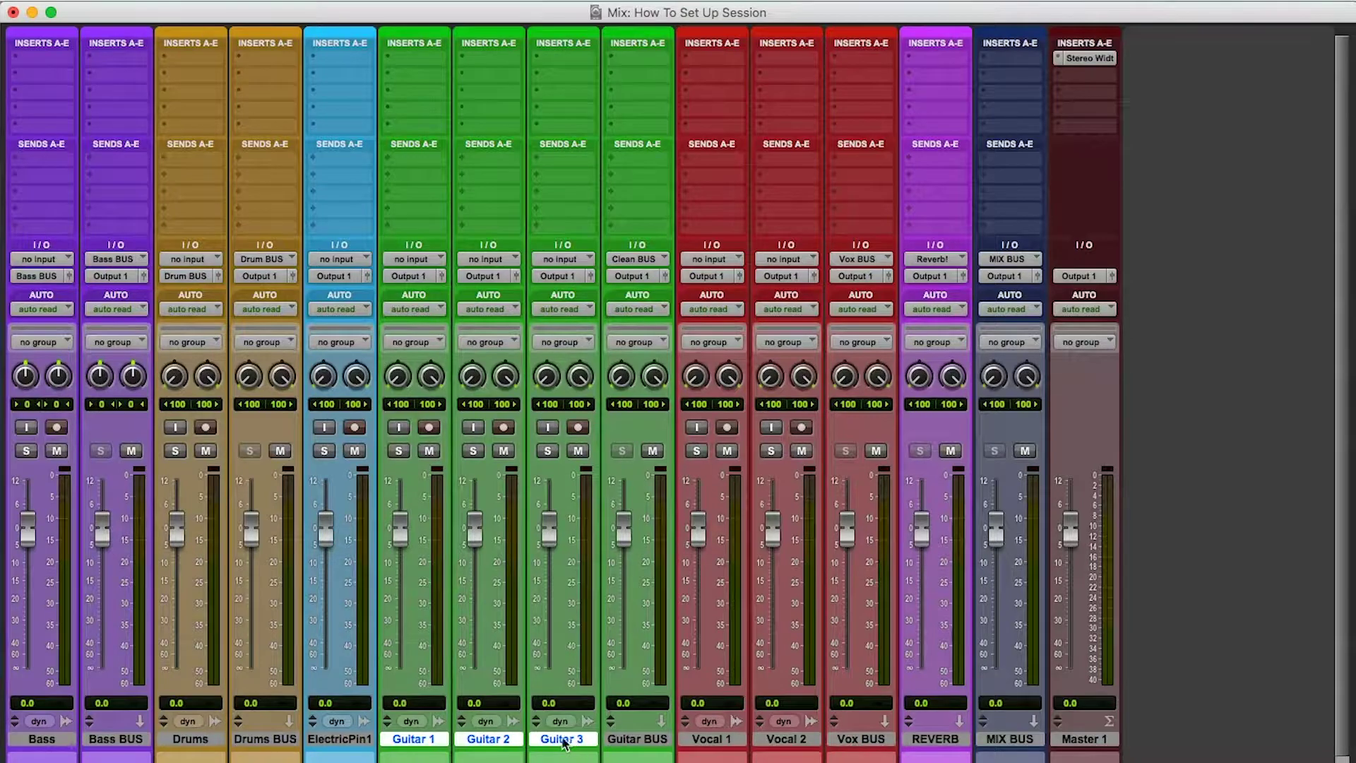
click(563, 276)
mouse_move(607, 293)
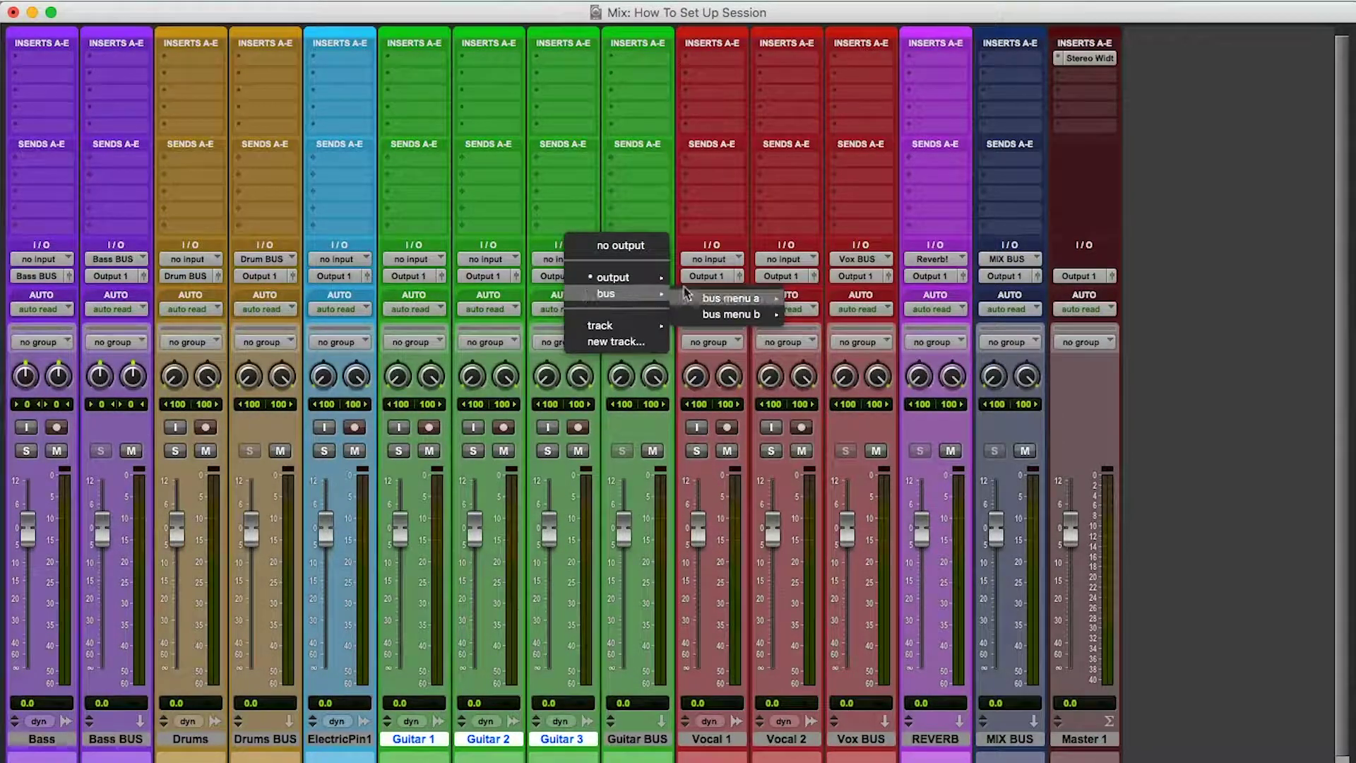
mouse_move(702, 297)
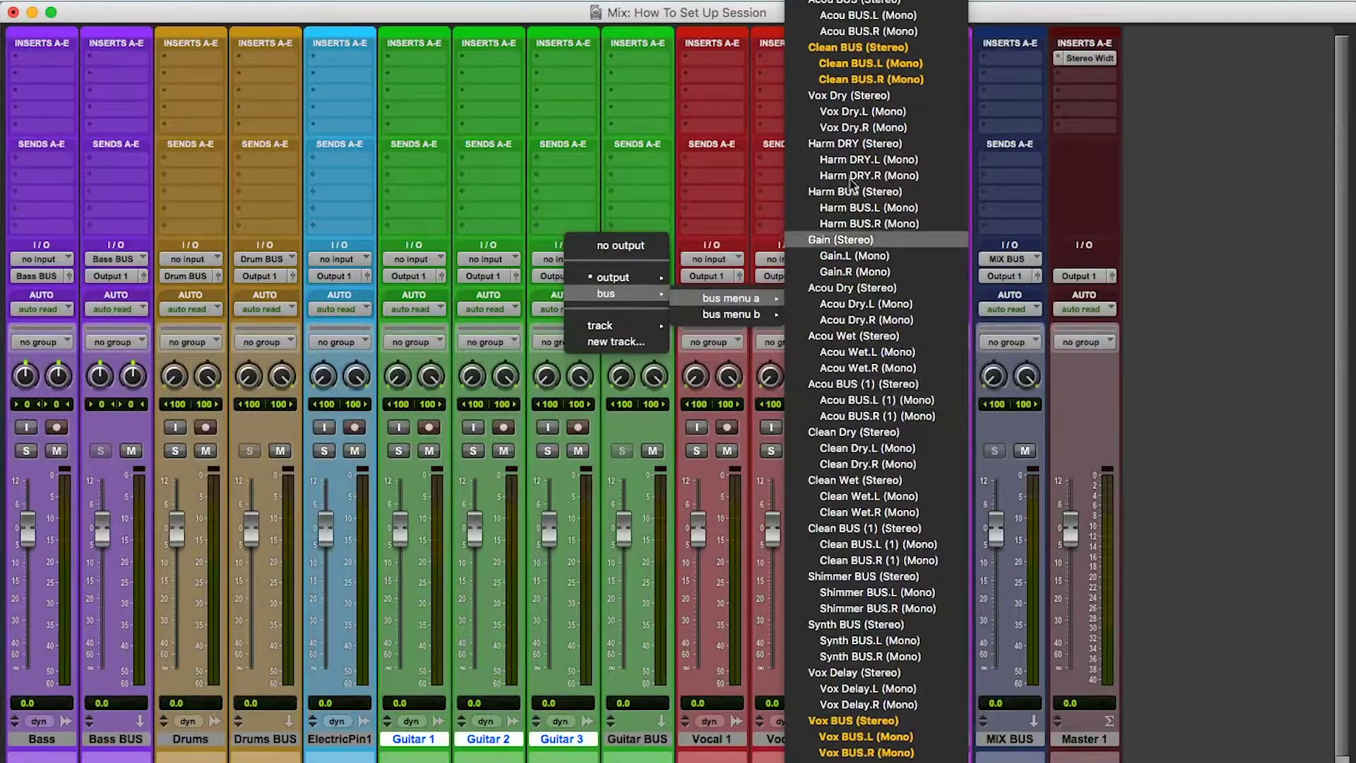
click(853, 48)
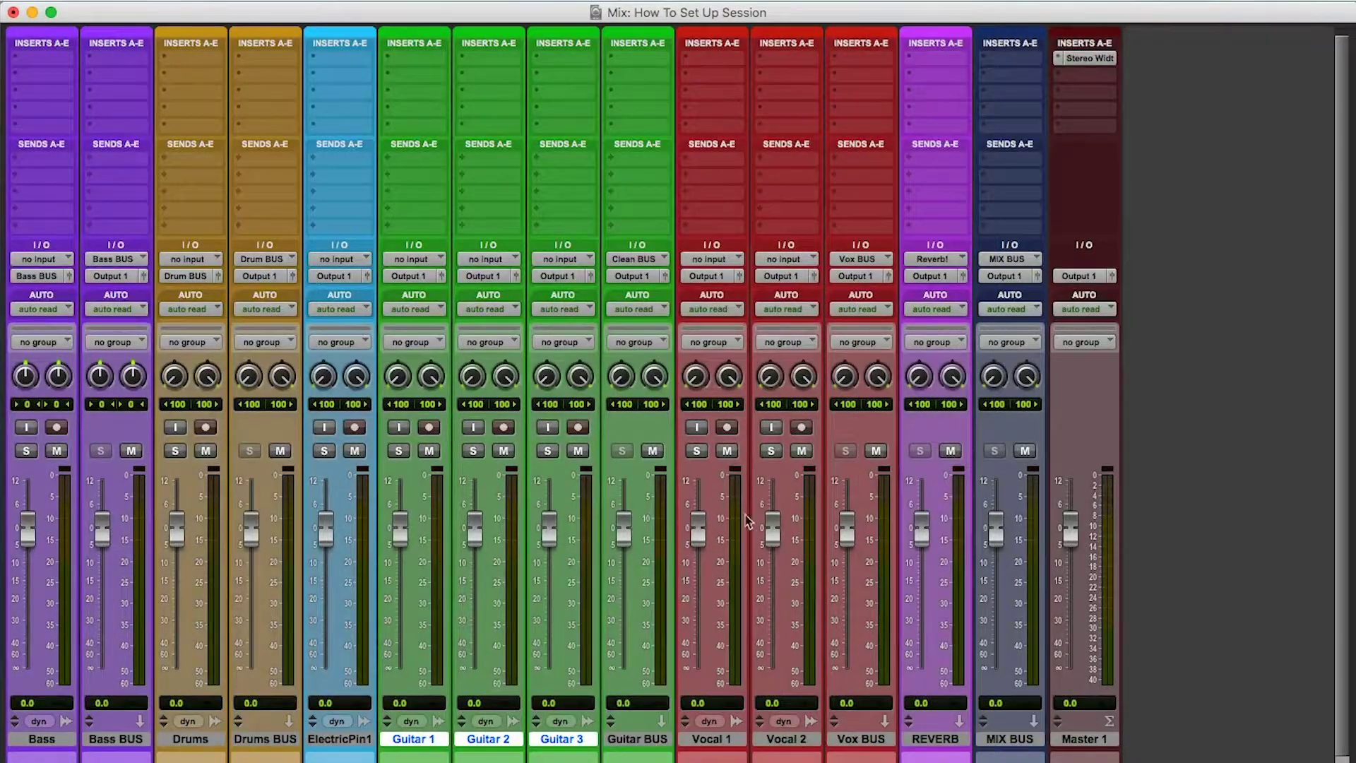
Select Vocal 1 and Vocal 2 and route their outputs to Vox BUS
click(708, 738)
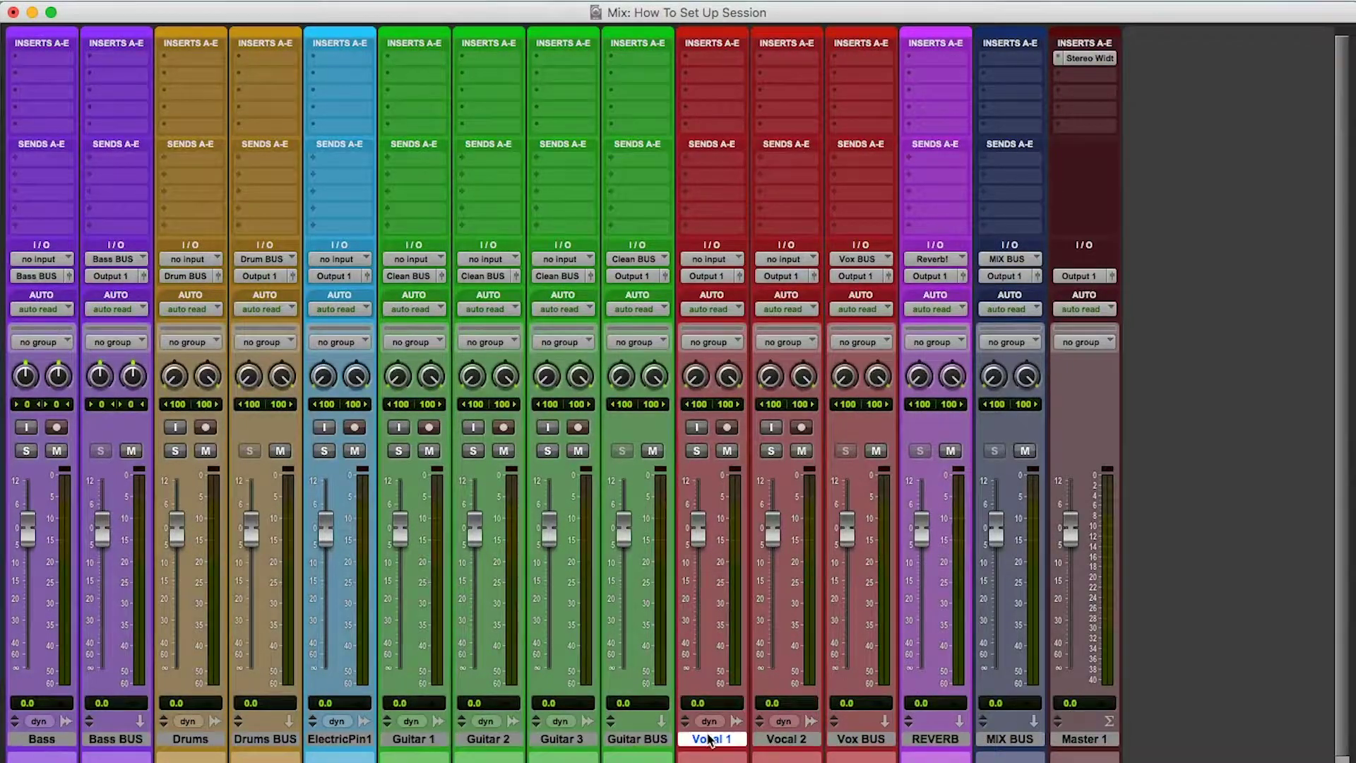
shift+click(794, 739)
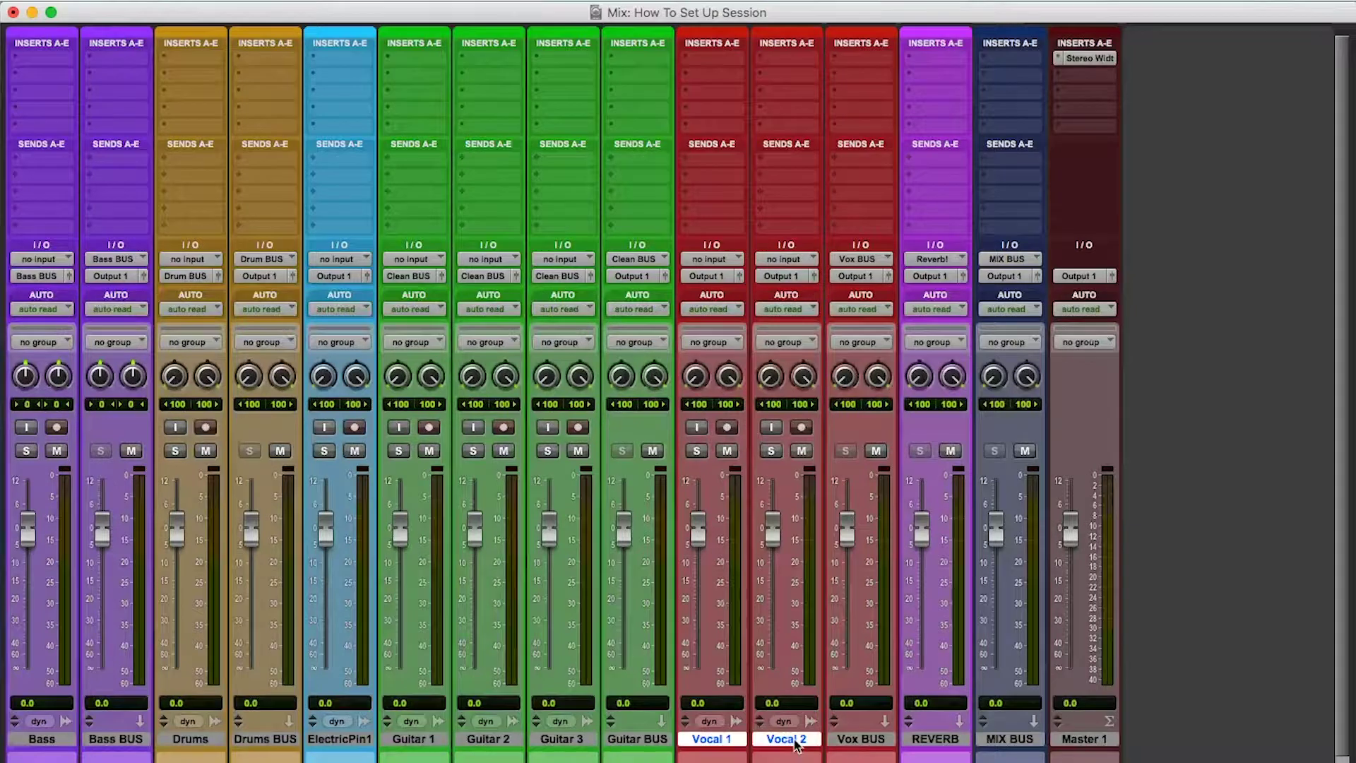
click(786, 276)
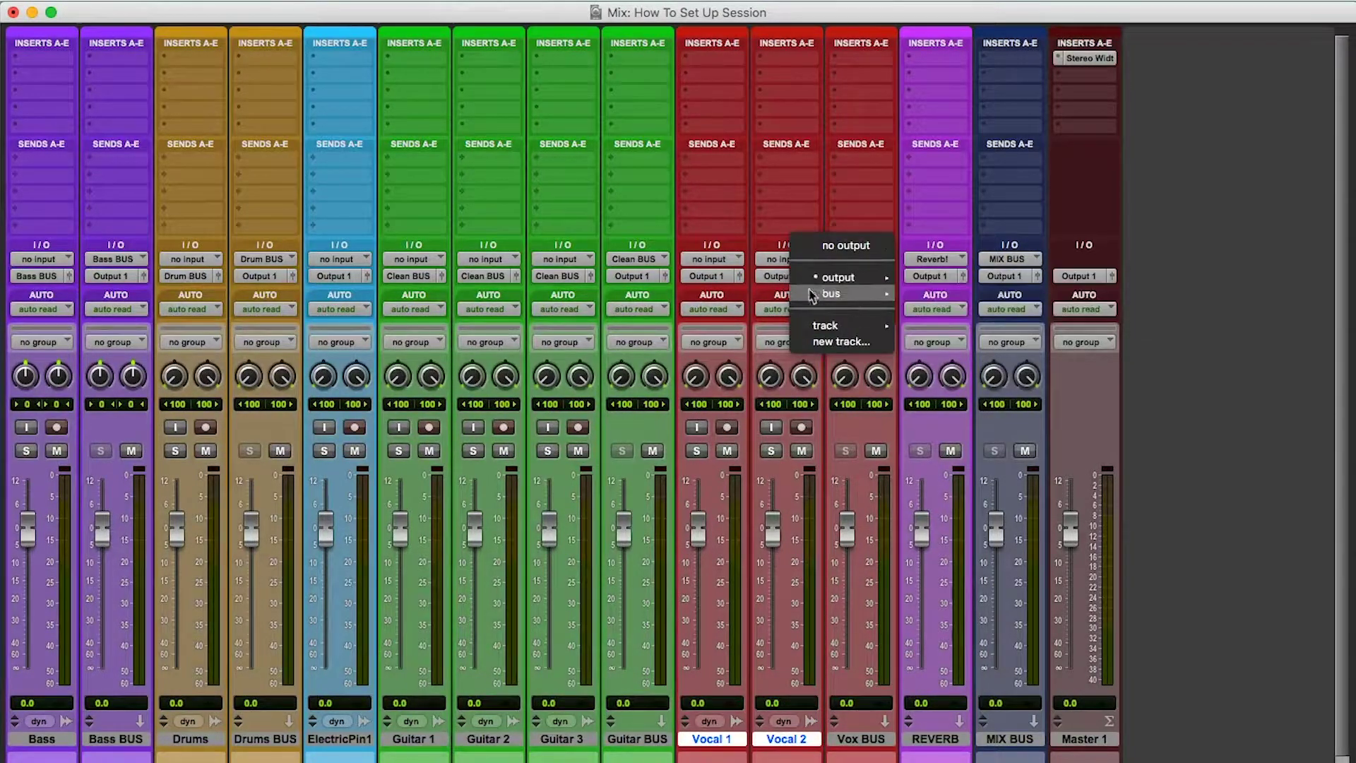
mouse_move(876, 295)
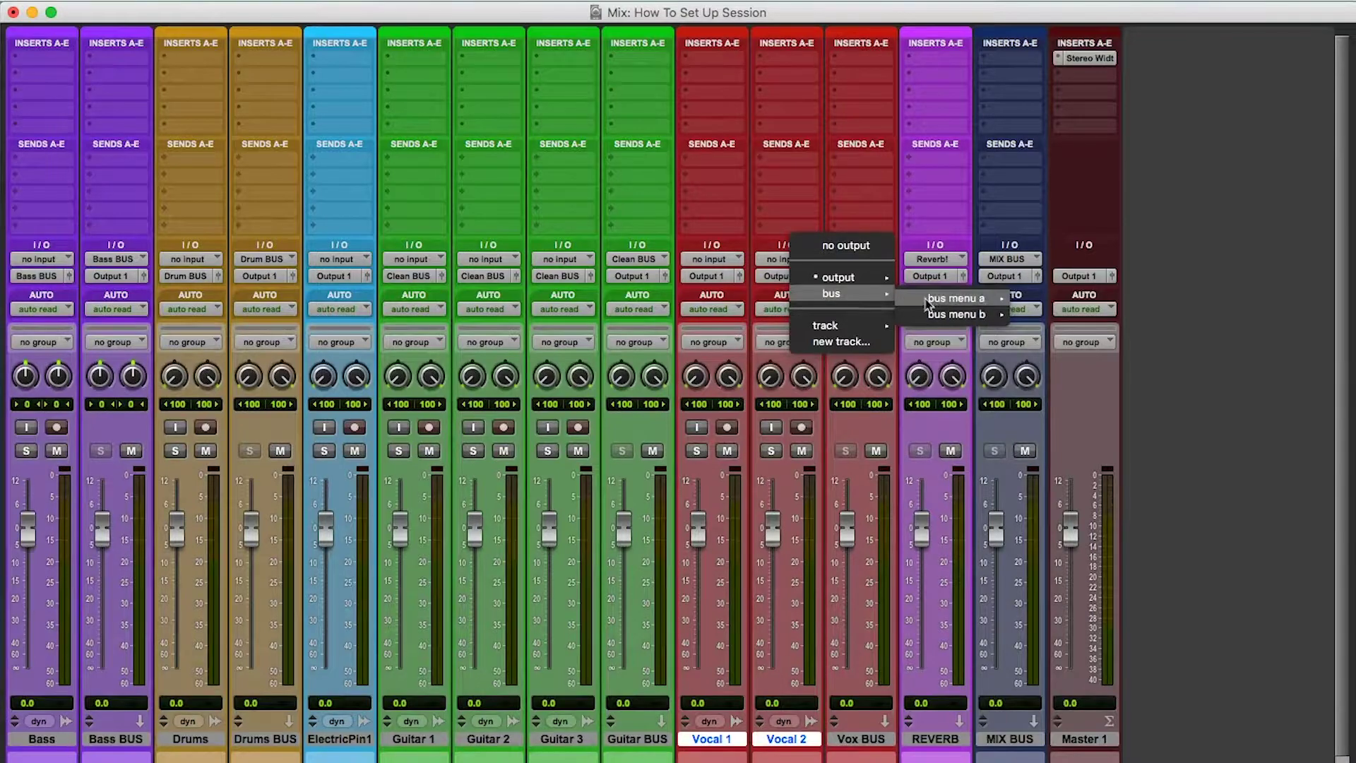
mouse_move(929, 302)
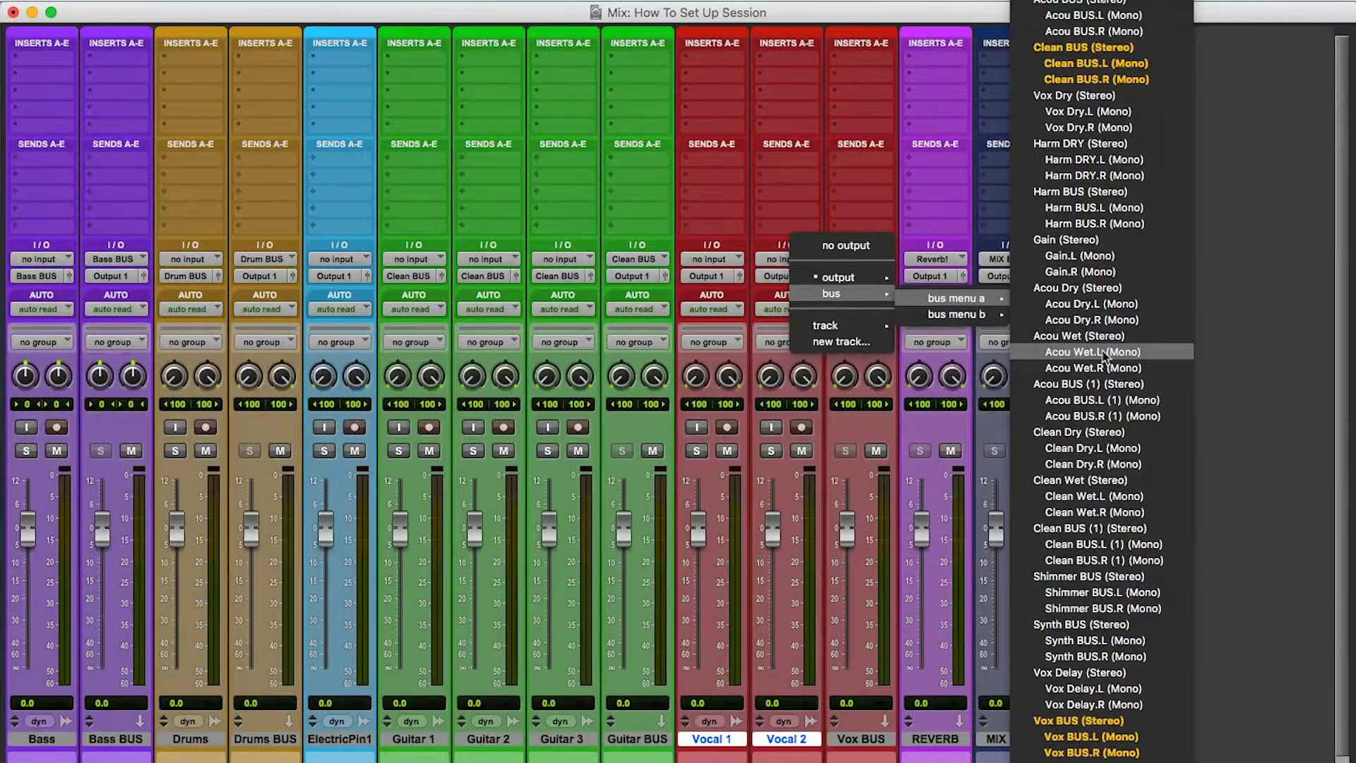
click(1088, 728)
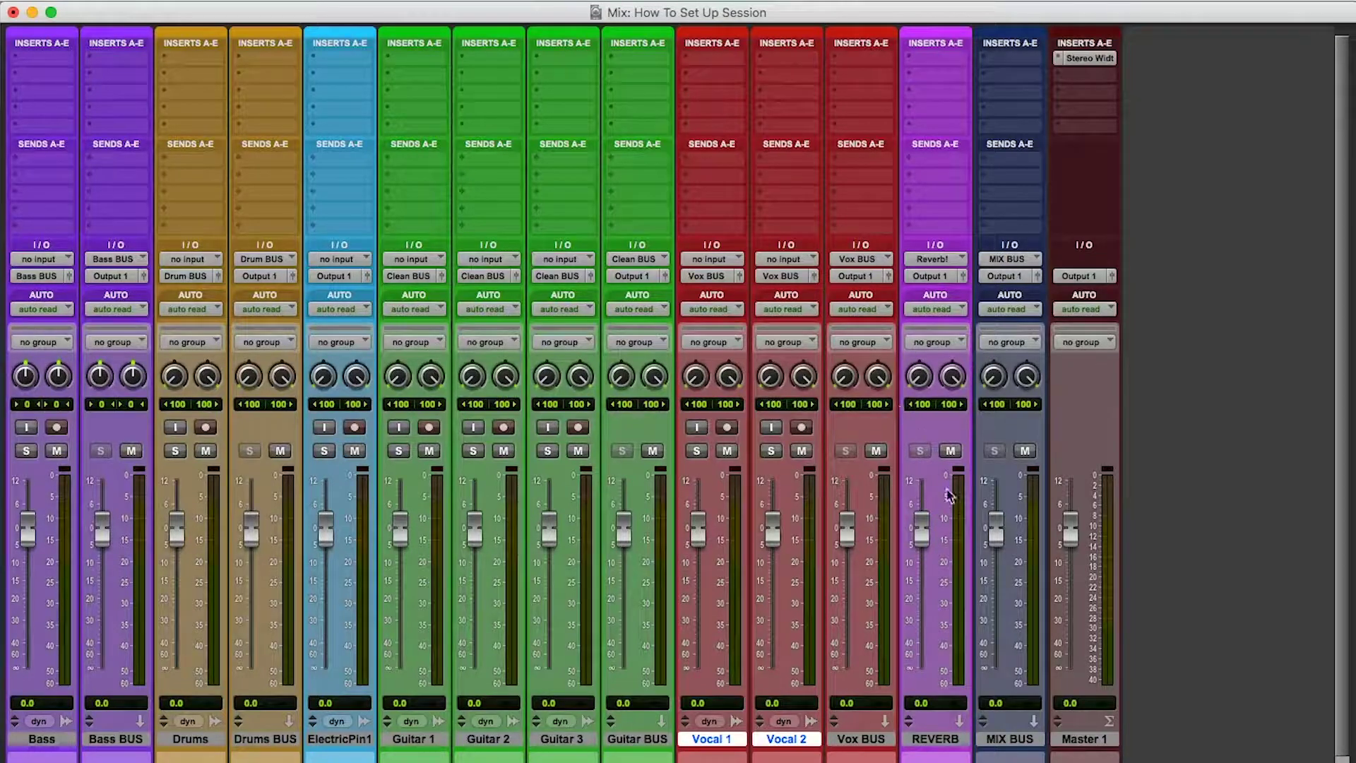
Add a send on Vocal 2 slot A feeding the Reverb (Stereo) bus
click(782, 165)
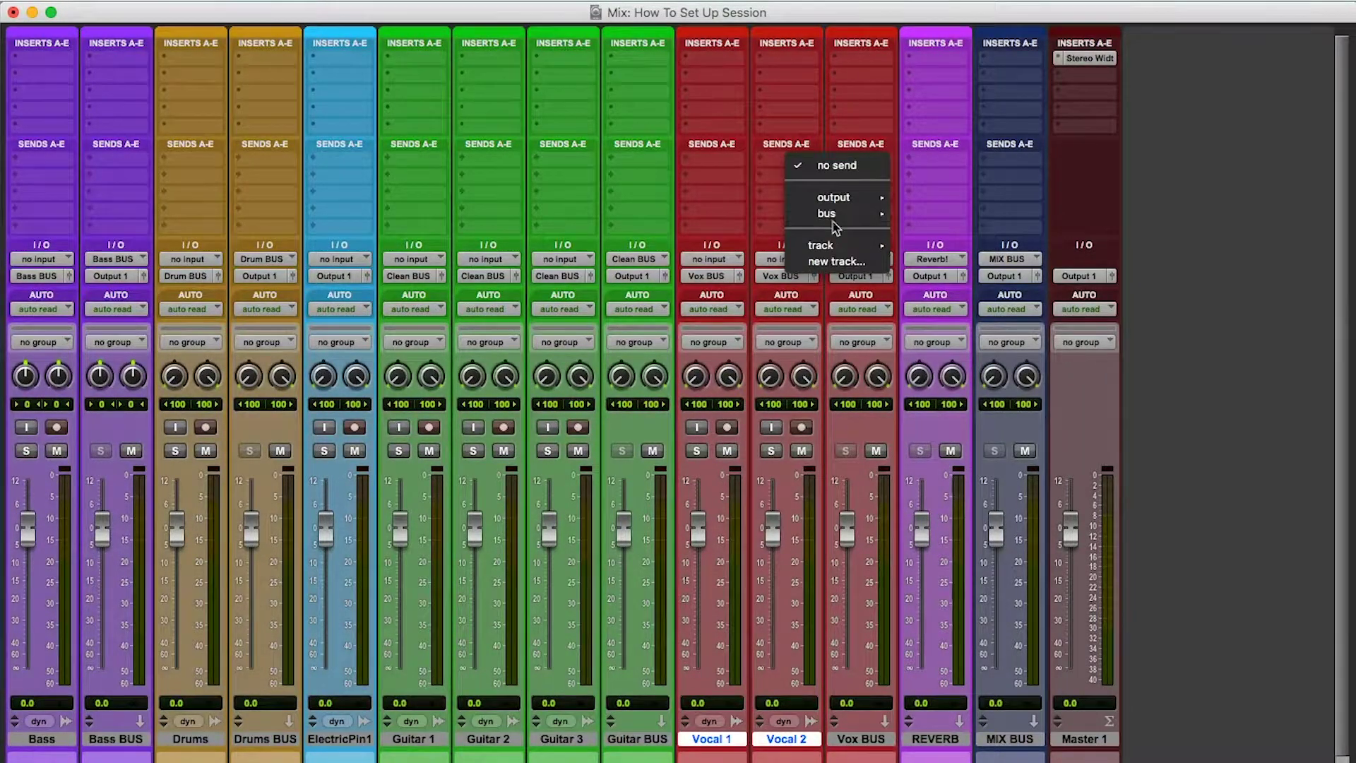
mouse_move(828, 213)
mouse_move(954, 218)
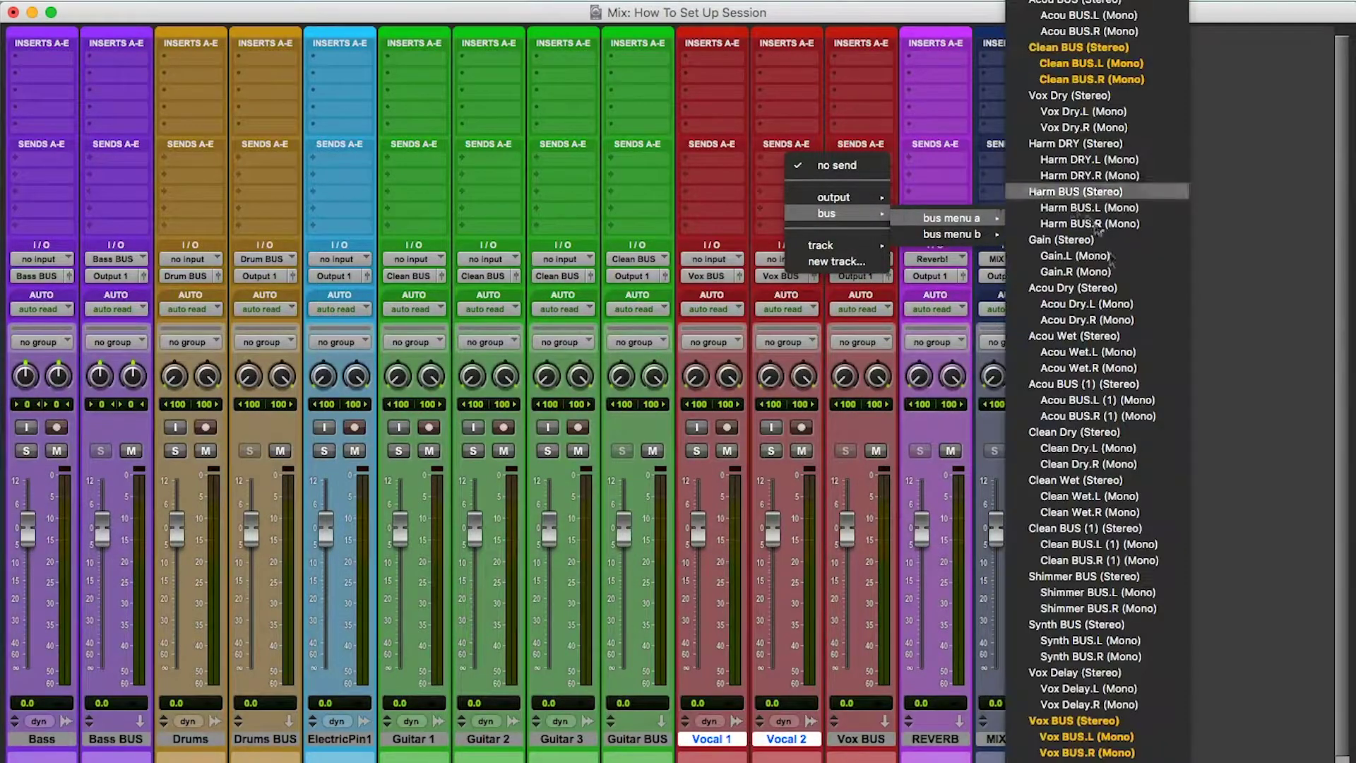
scroll(1123, 311, down, 5)
scroll(1124, 311, down, 10)
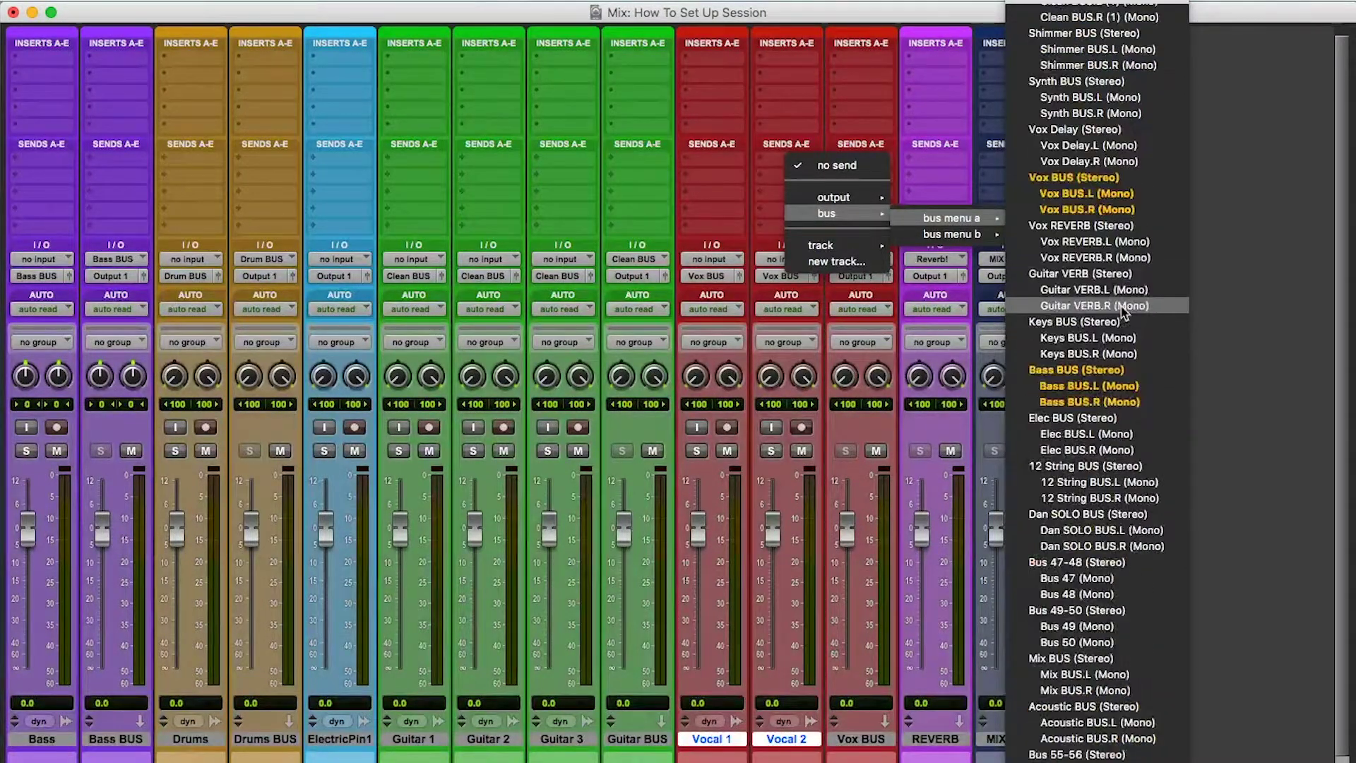
scroll(1123, 360, down, 8)
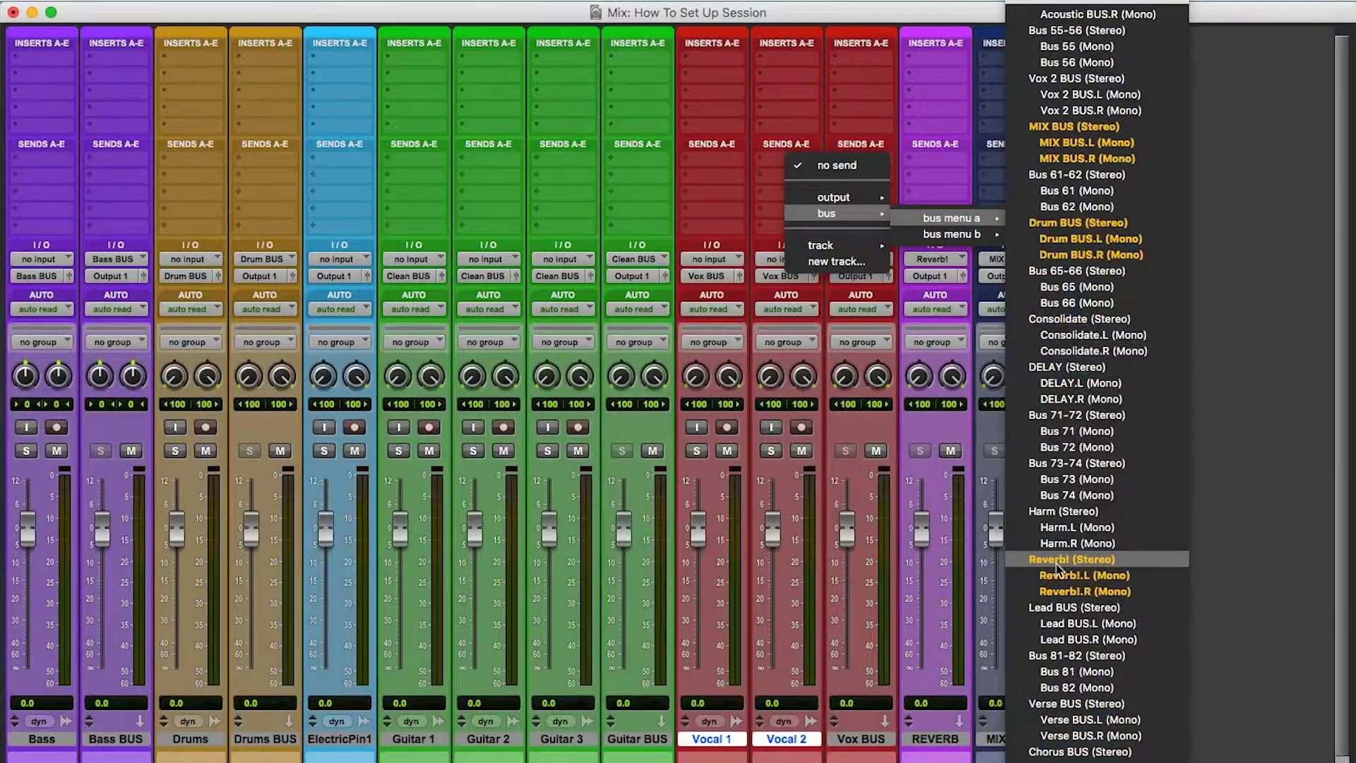
click(1065, 559)
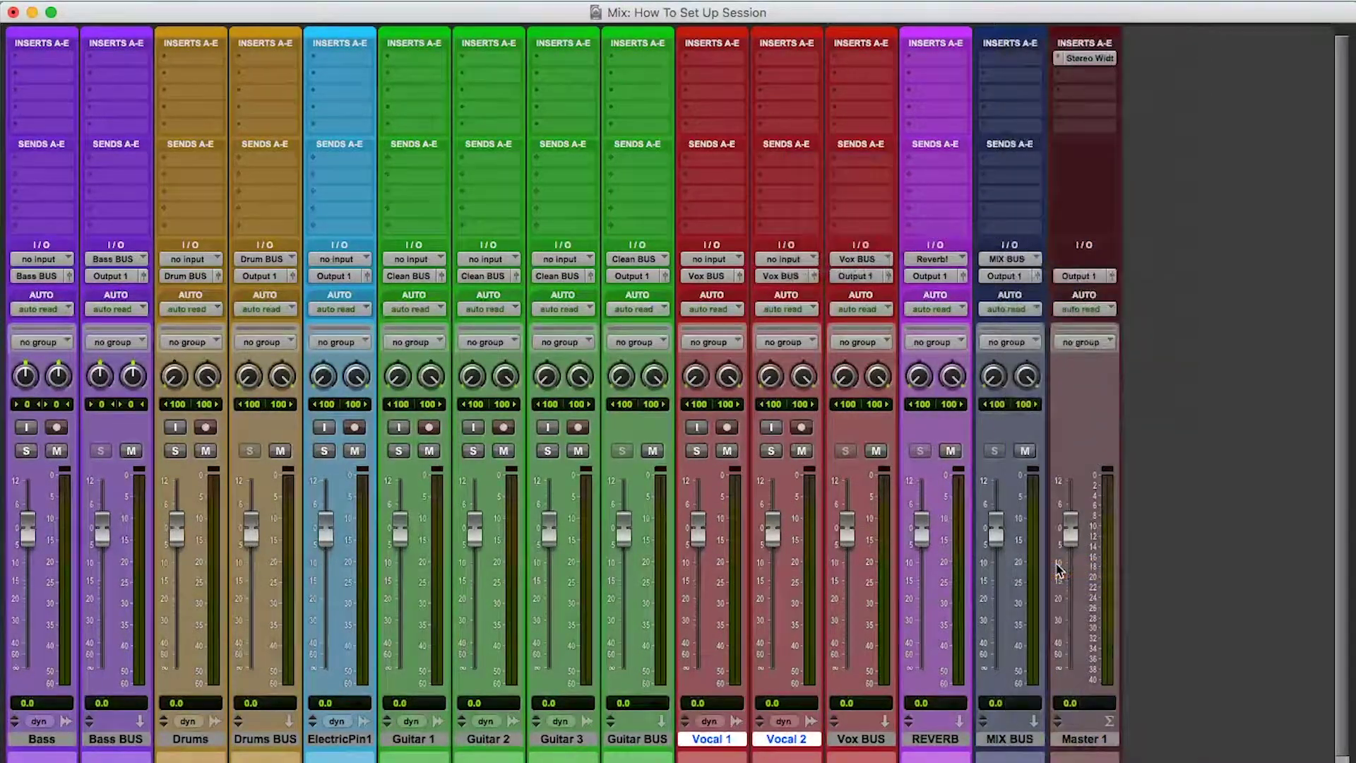
Insert ValhallaVintageVerb on the REVERB aux track
click(939, 59)
mouse_move(989, 95)
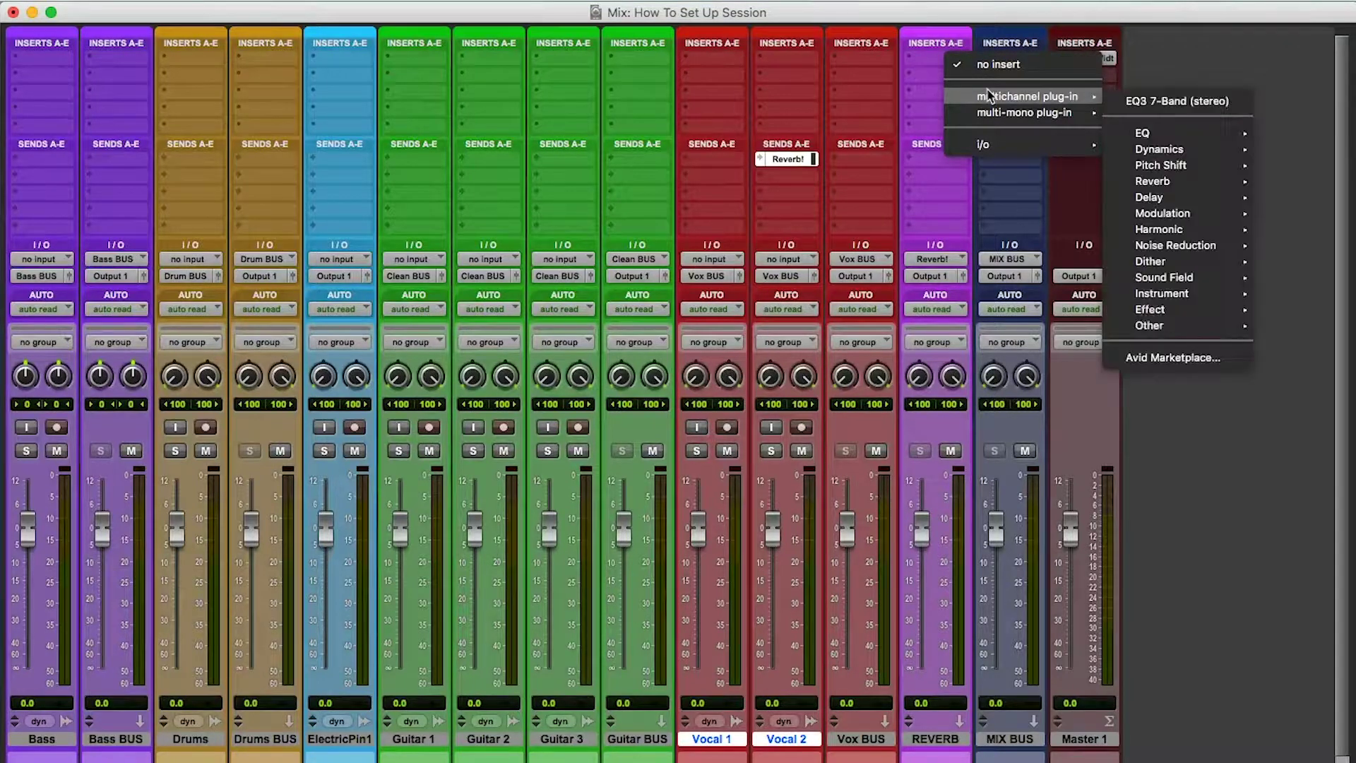
mouse_move(1194, 182)
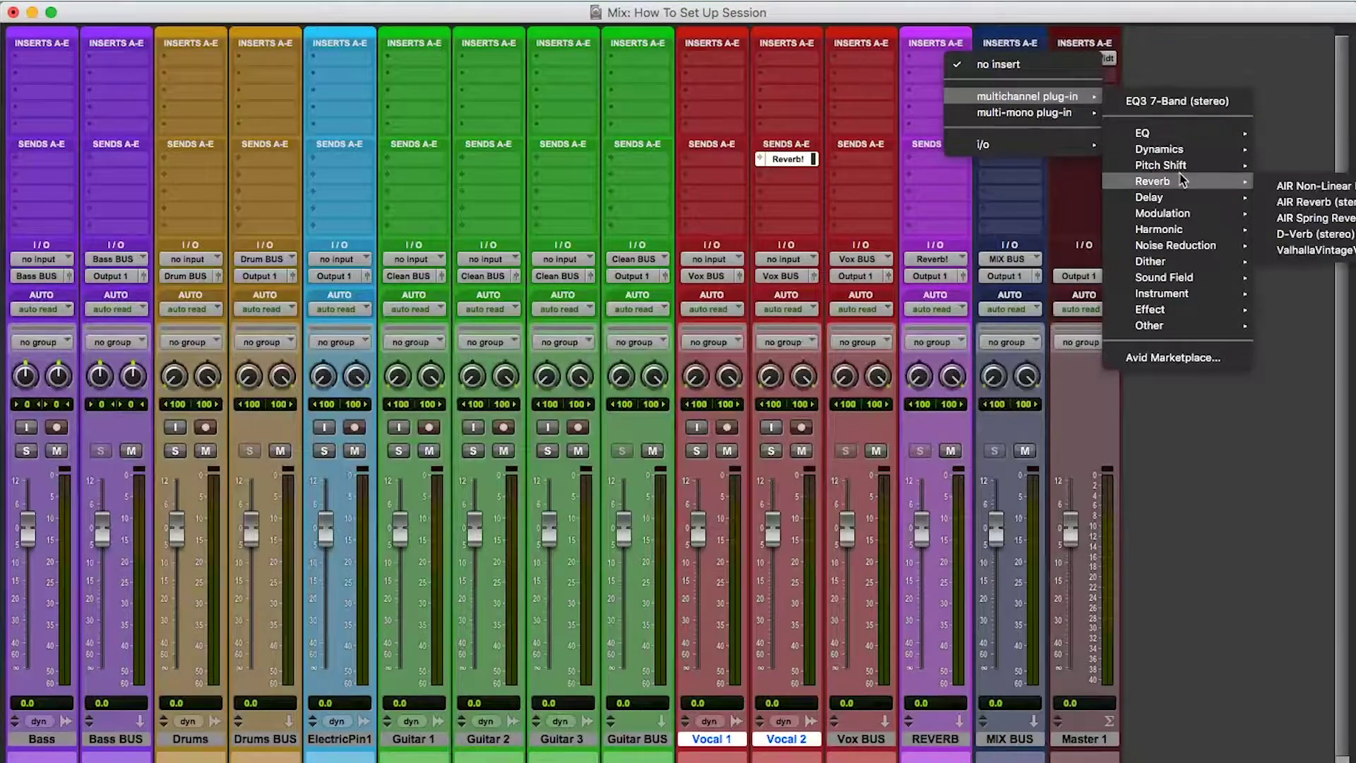
click(1303, 250)
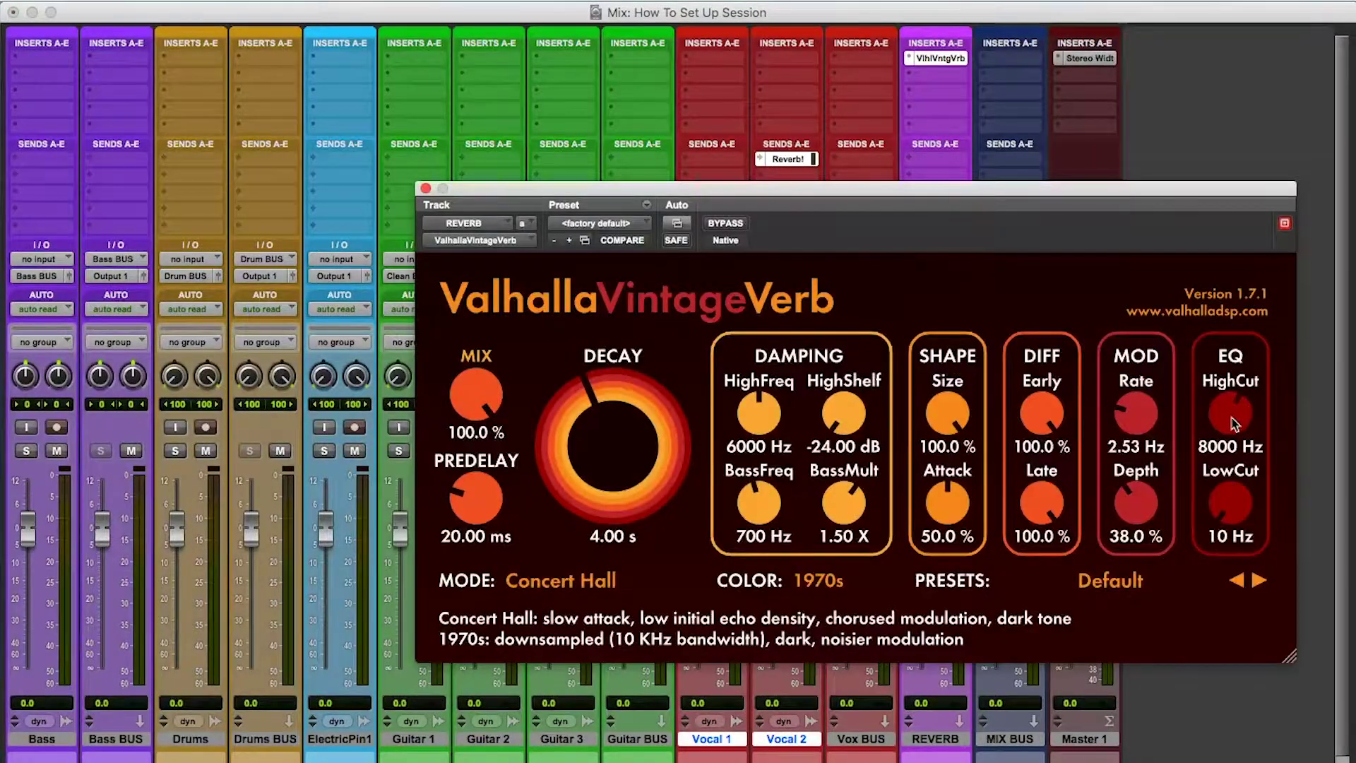
Lower the reverb's high cut and shorten its decay to about 2.81 s
drag(1225, 418, 1222, 439)
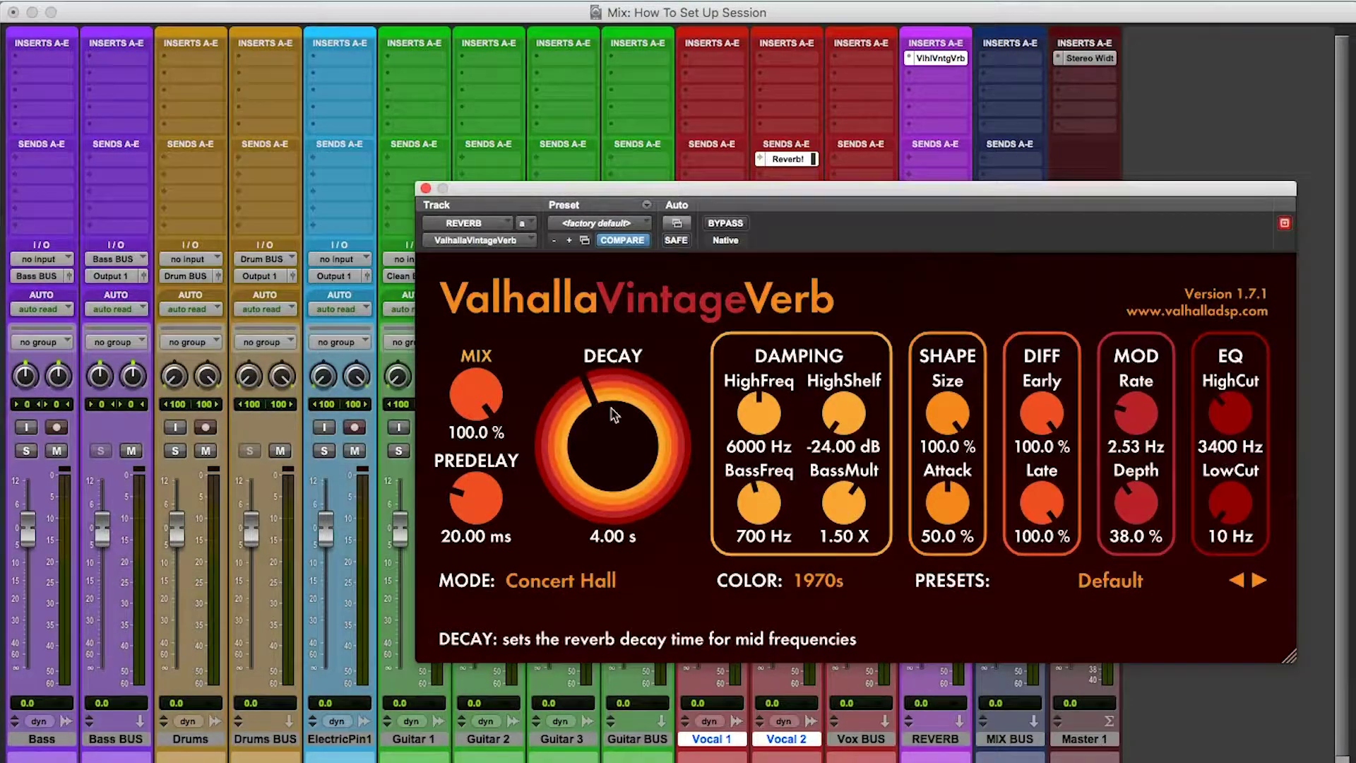
drag(614, 414, 614, 426)
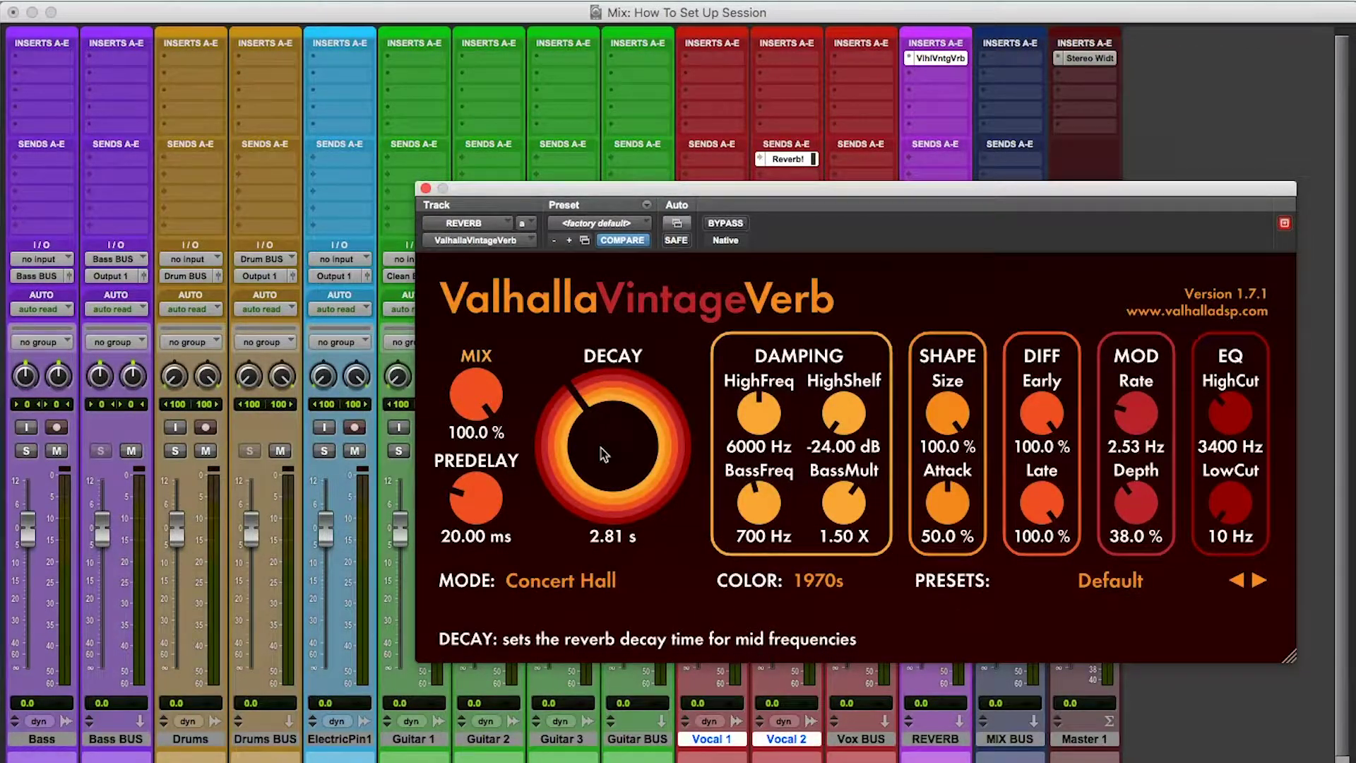
click(426, 188)
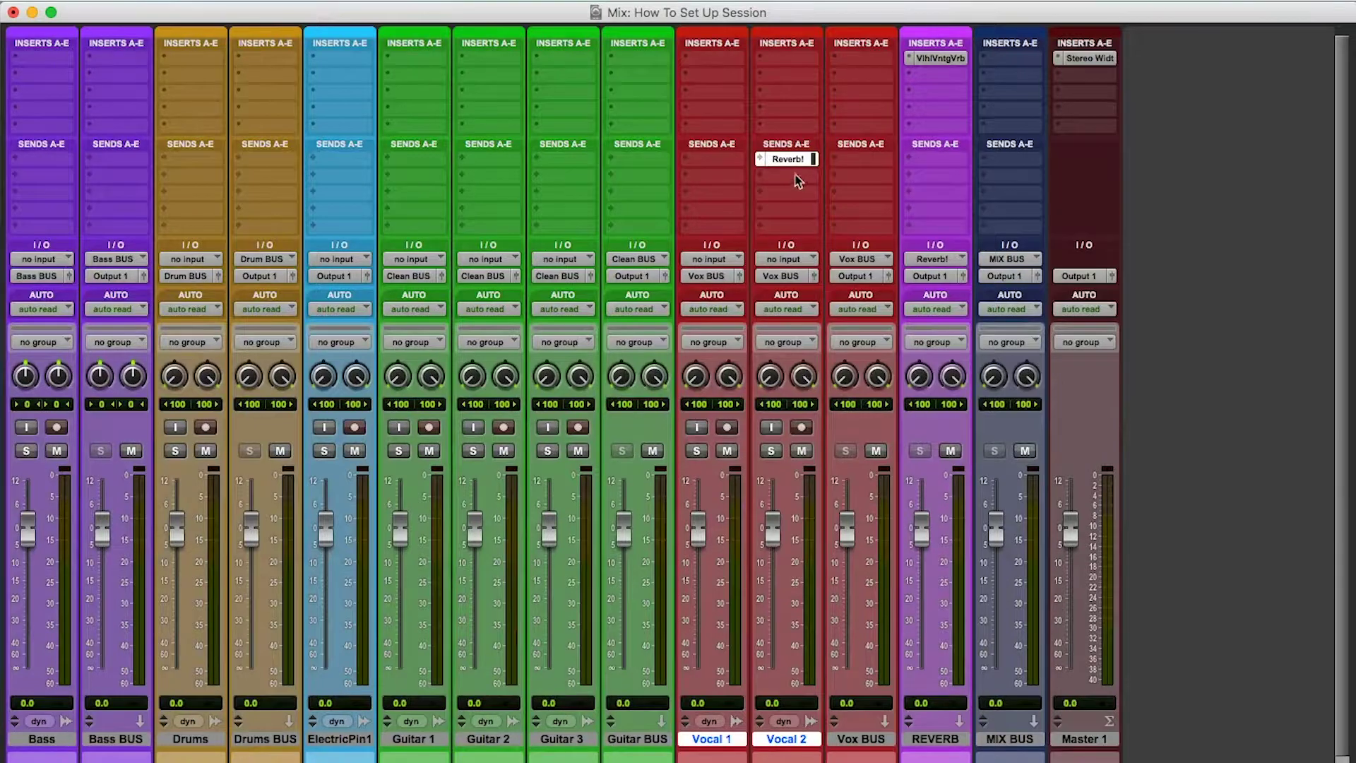
Select only Vocal 2, open its Reverb send window and move it beside the mixer
click(851, 738)
click(784, 738)
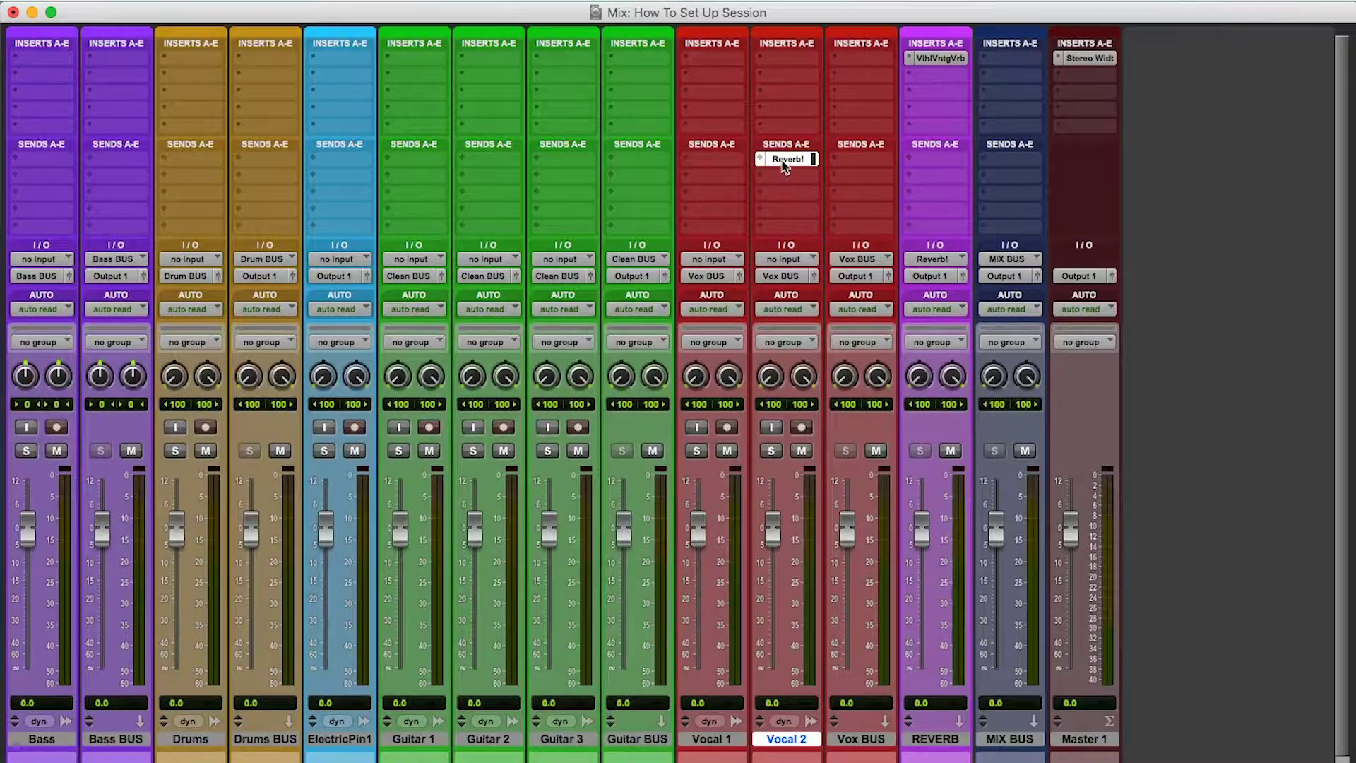
drag(781, 160, 782, 166)
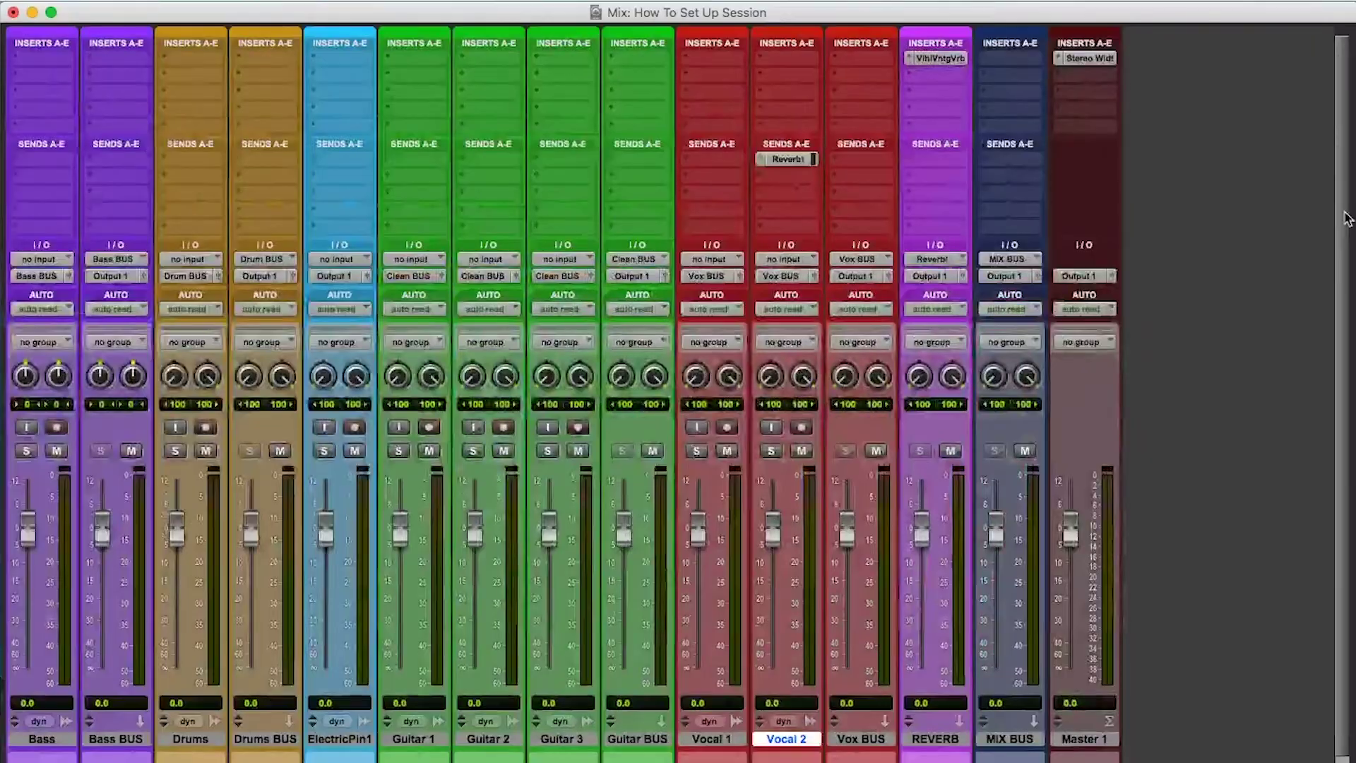
key(super+equal)
key(super+equal)
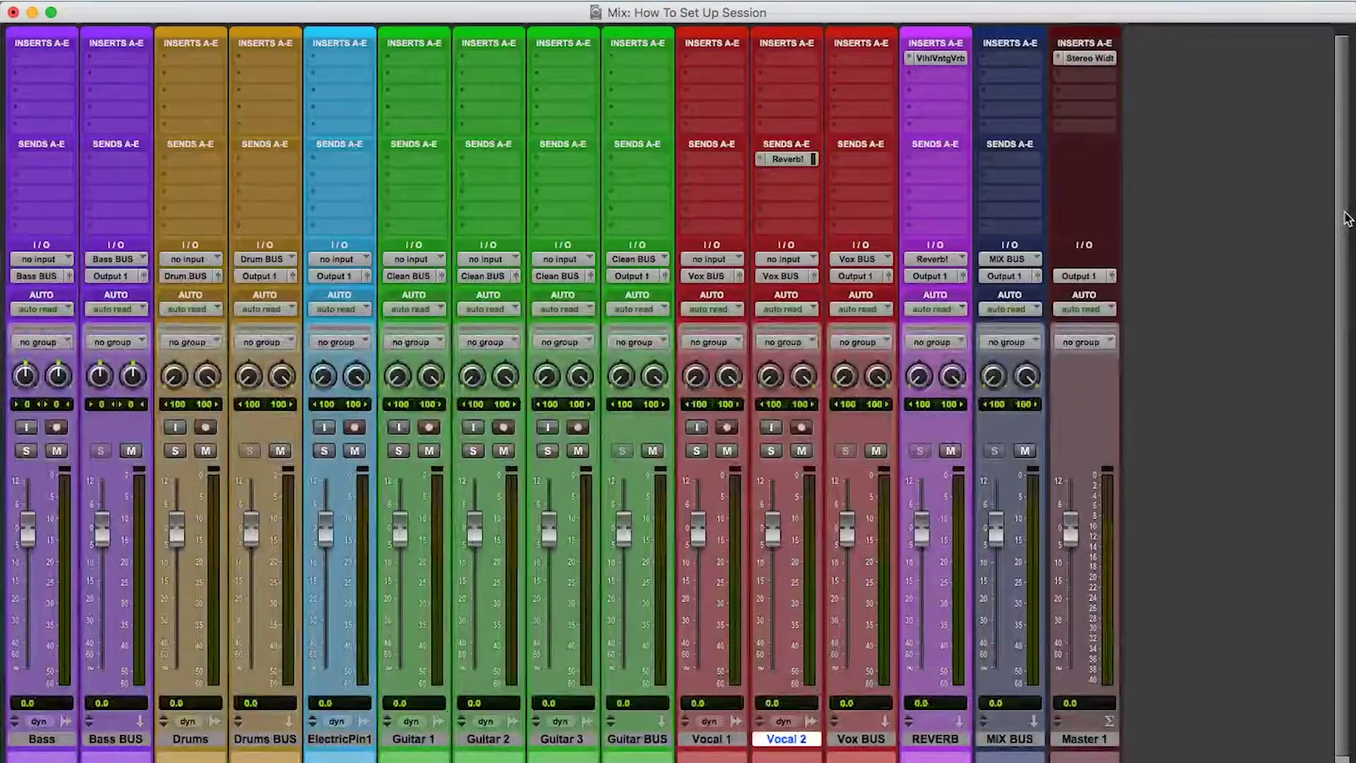
key(super+equal)
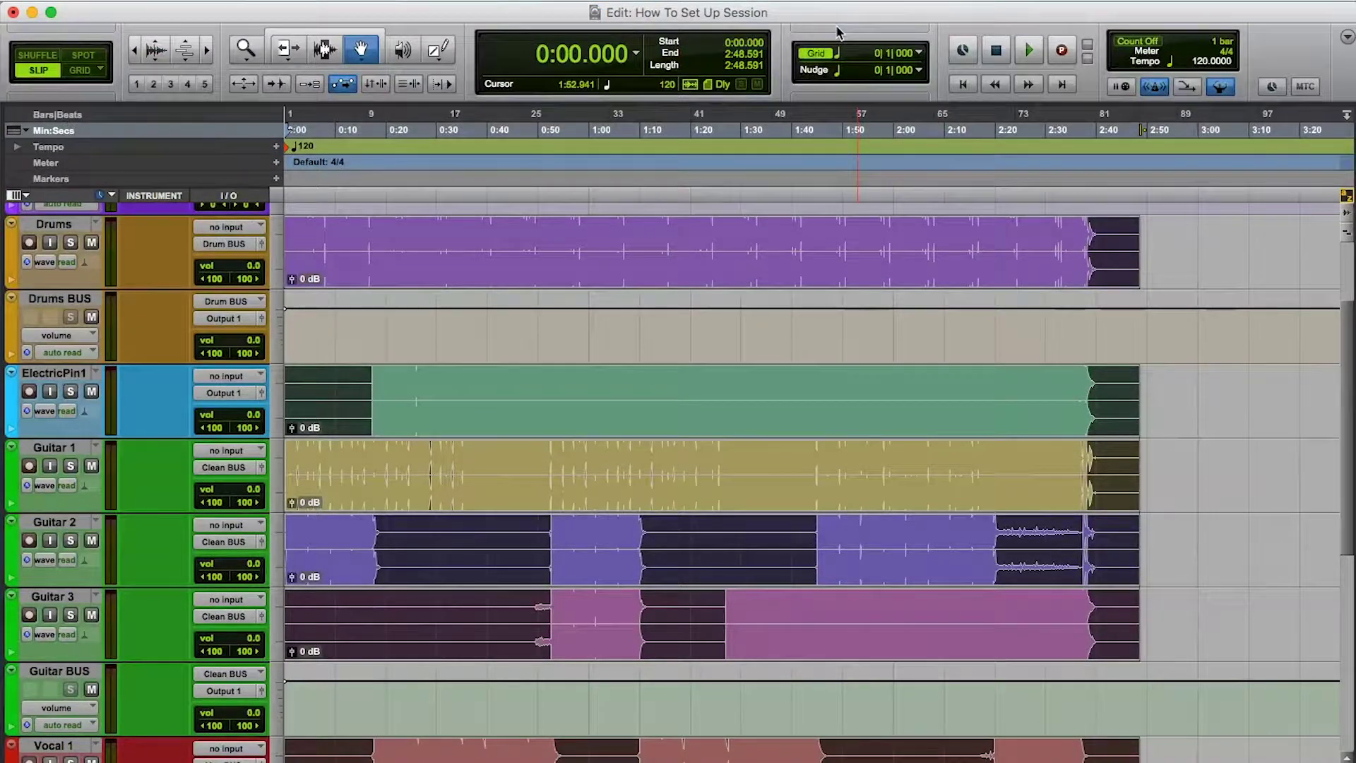
key(super+equal)
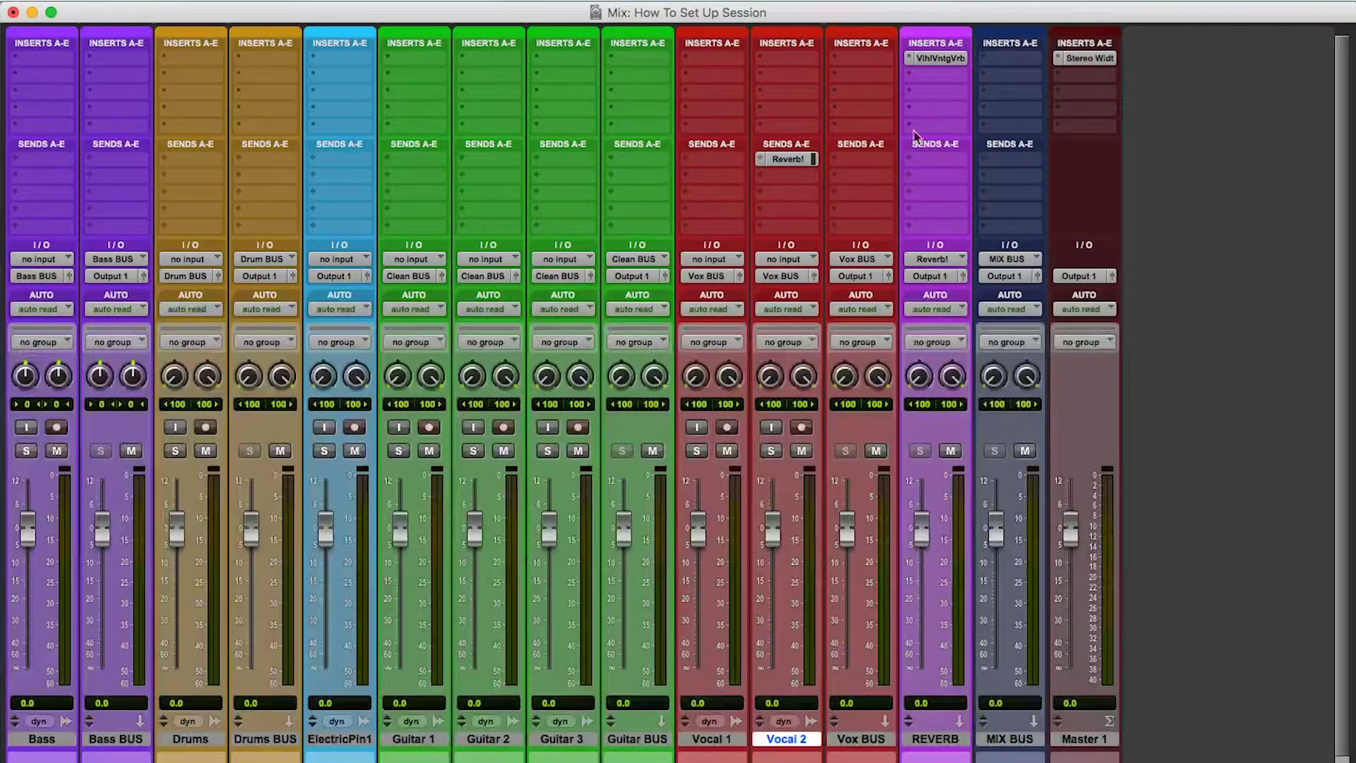
click(785, 160)
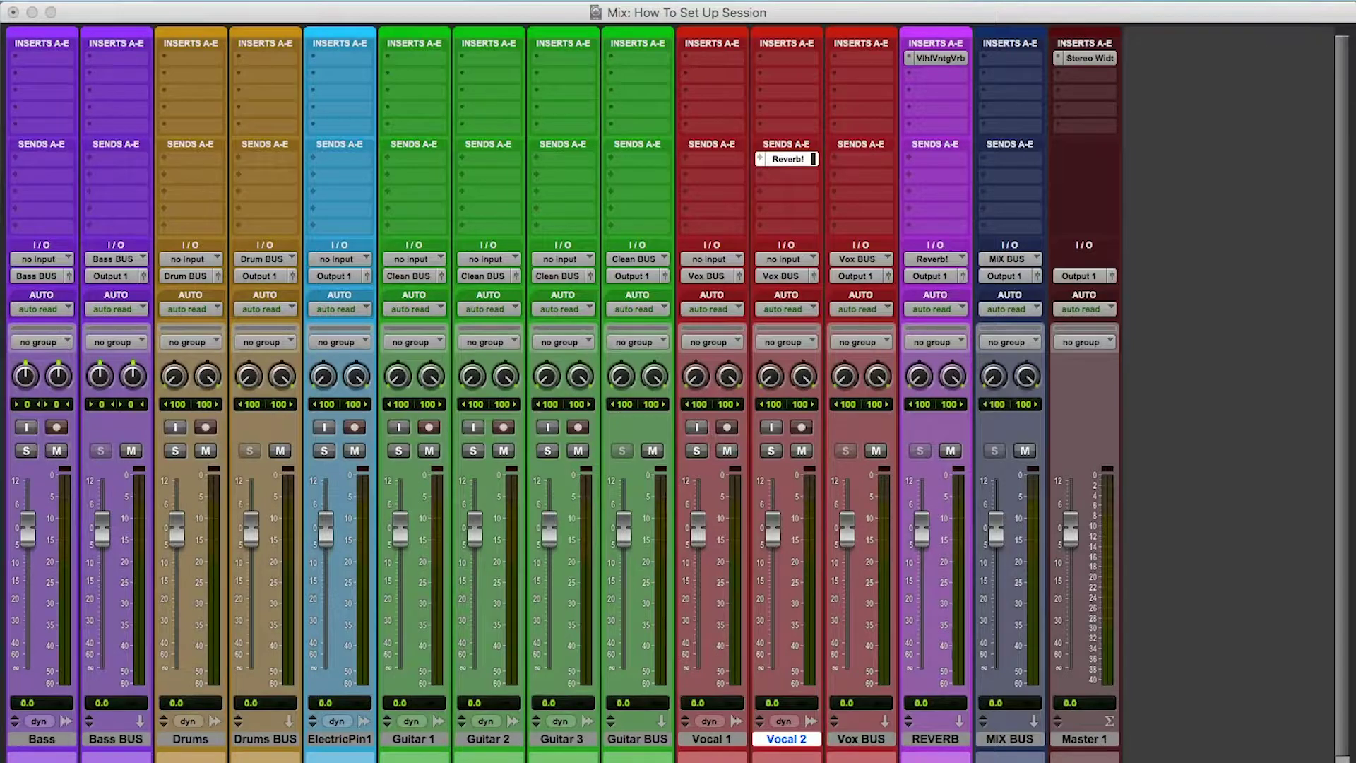
drag(92, 71, 1208, 113)
Raise the Vocal 2 reverb send fader to about -11 dB and close the send window
drag(1195, 516, 1197, 417)
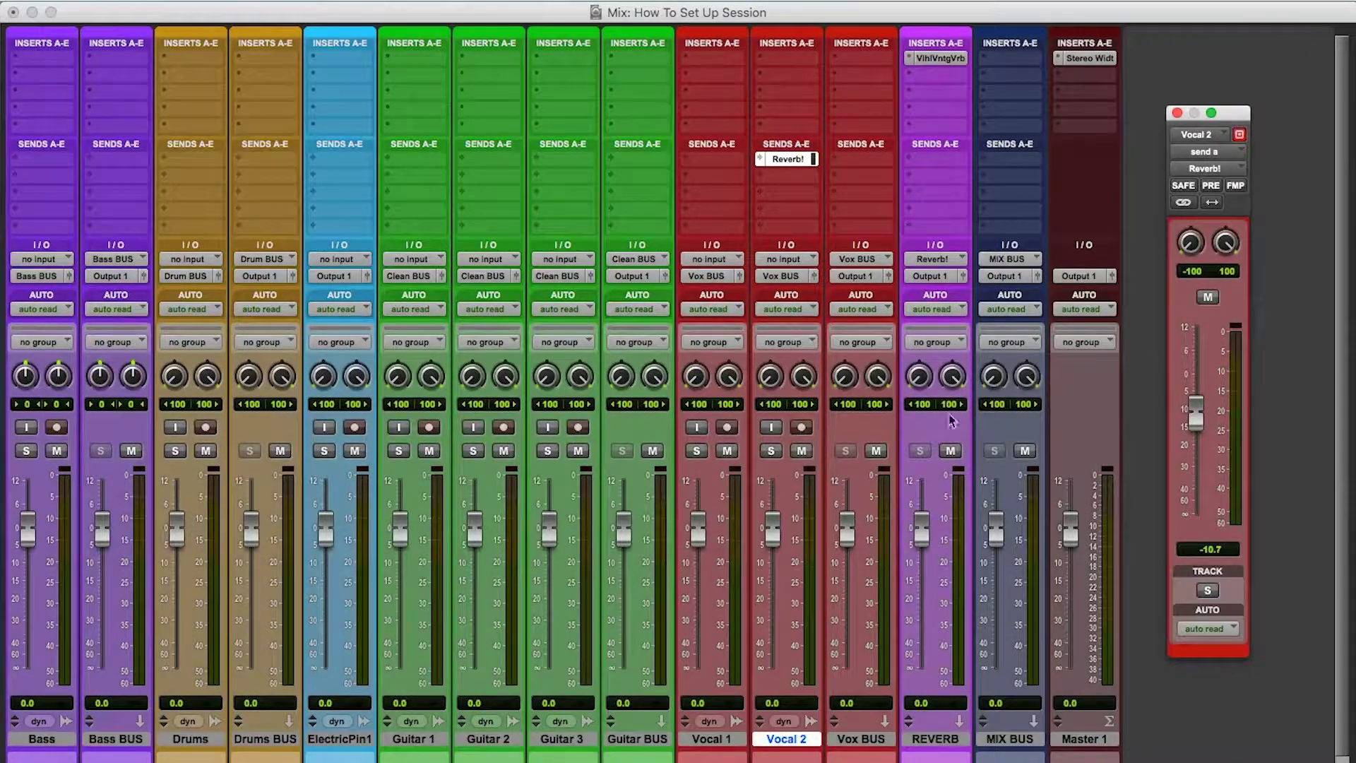
click(923, 389)
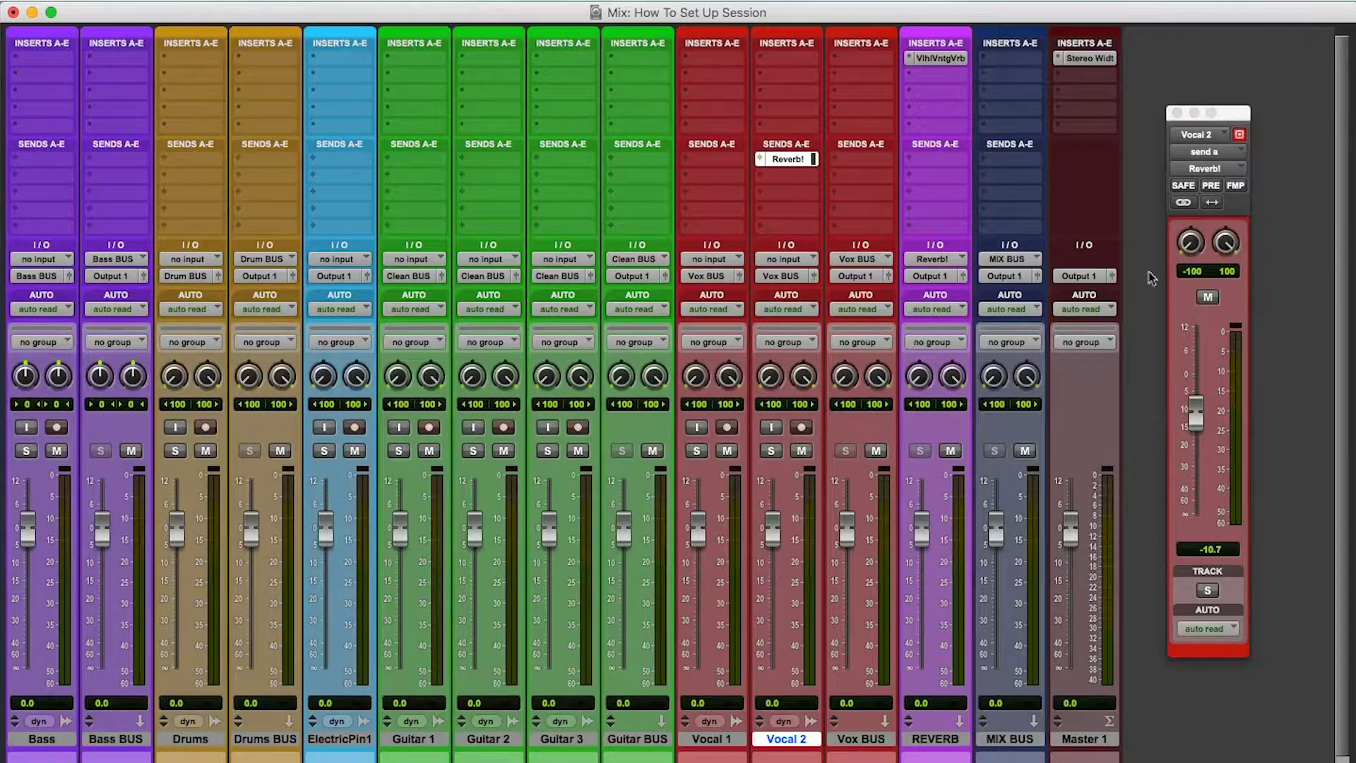
mouse_move(1201, 243)
mouse_down()
mouse_move(1199, 162)
mouse_move(1185, 227)
mouse_move(1196, 256)
mouse_move(1203, 246)
mouse_up()
click(1177, 113)
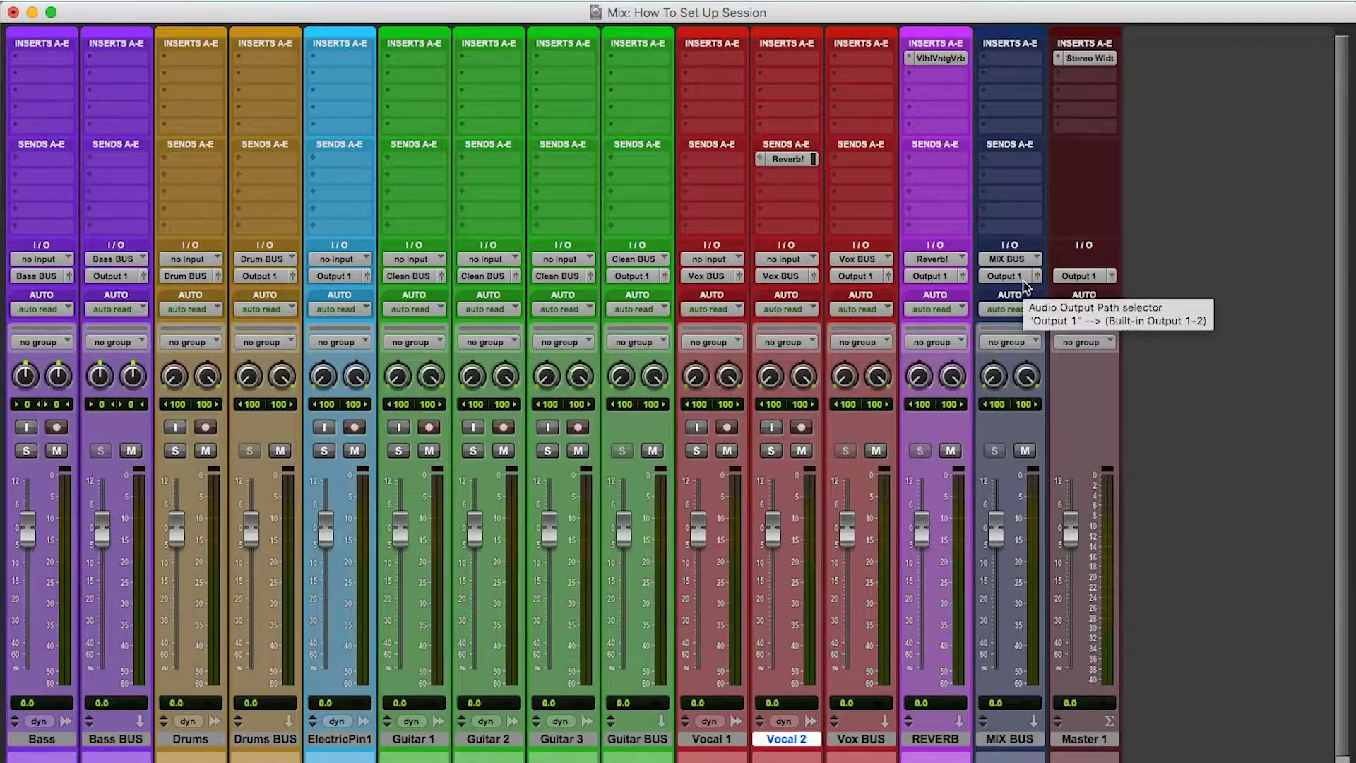
click(919, 742)
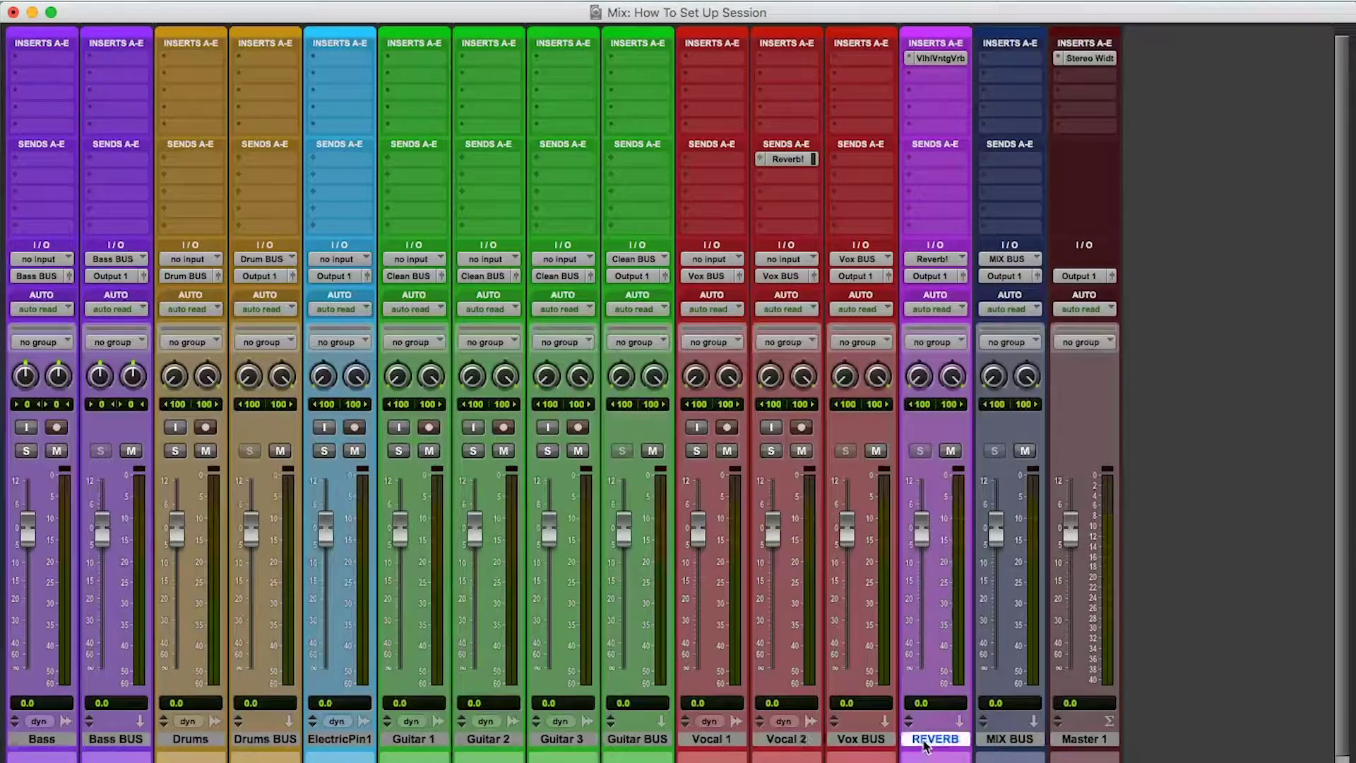
Select Bass BUS, Drums BUS, ElectricPin1, Guitar BUS, Vox BUS and REVERB together
shift+click(39, 741)
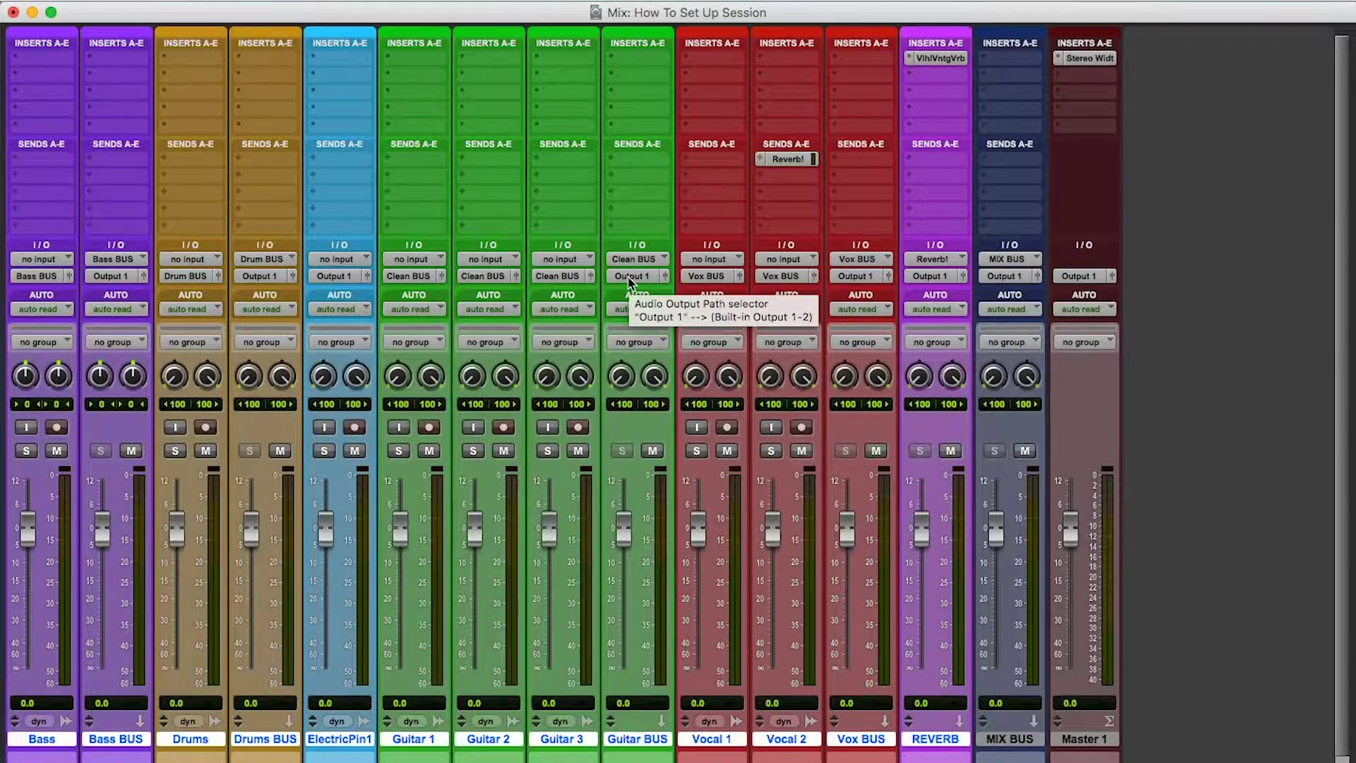
click(1016, 738)
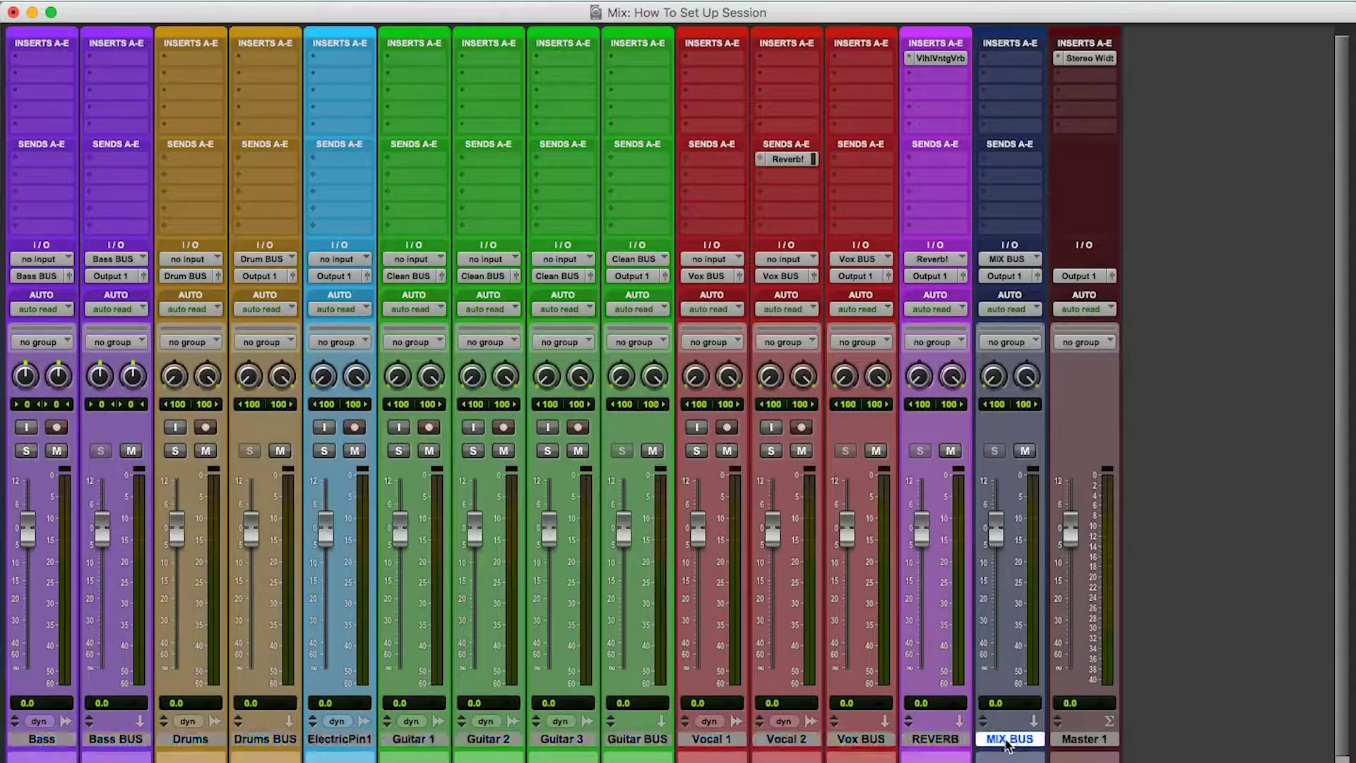
click(120, 738)
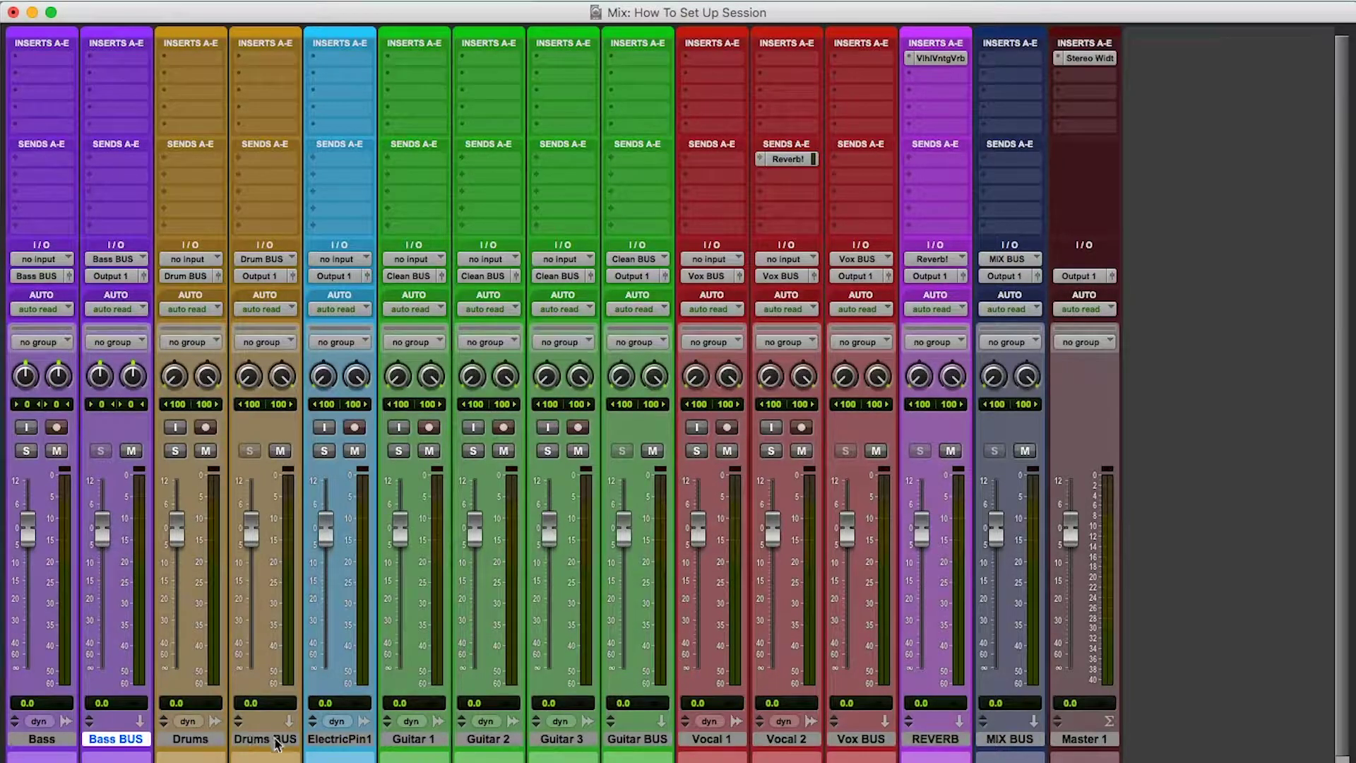
super+click(275, 738)
super+click(319, 739)
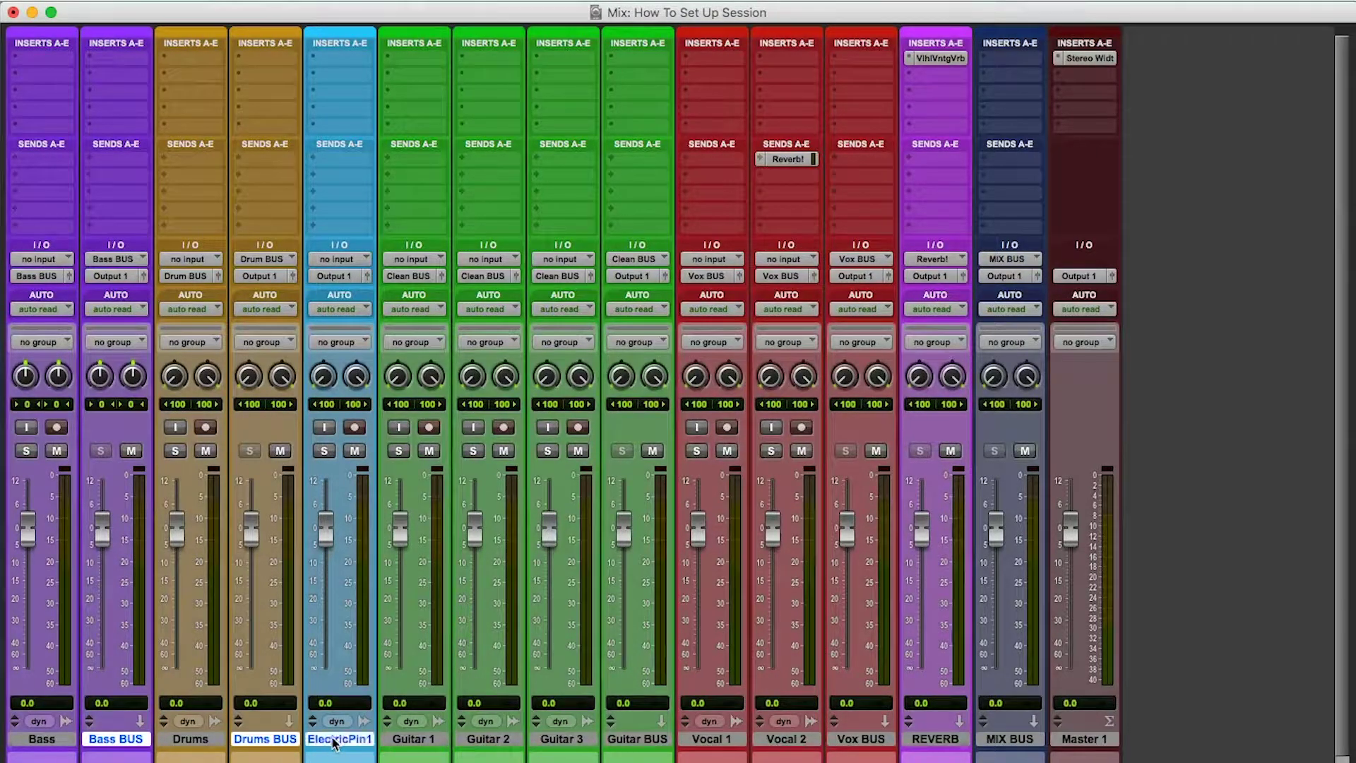
super+click(633, 739)
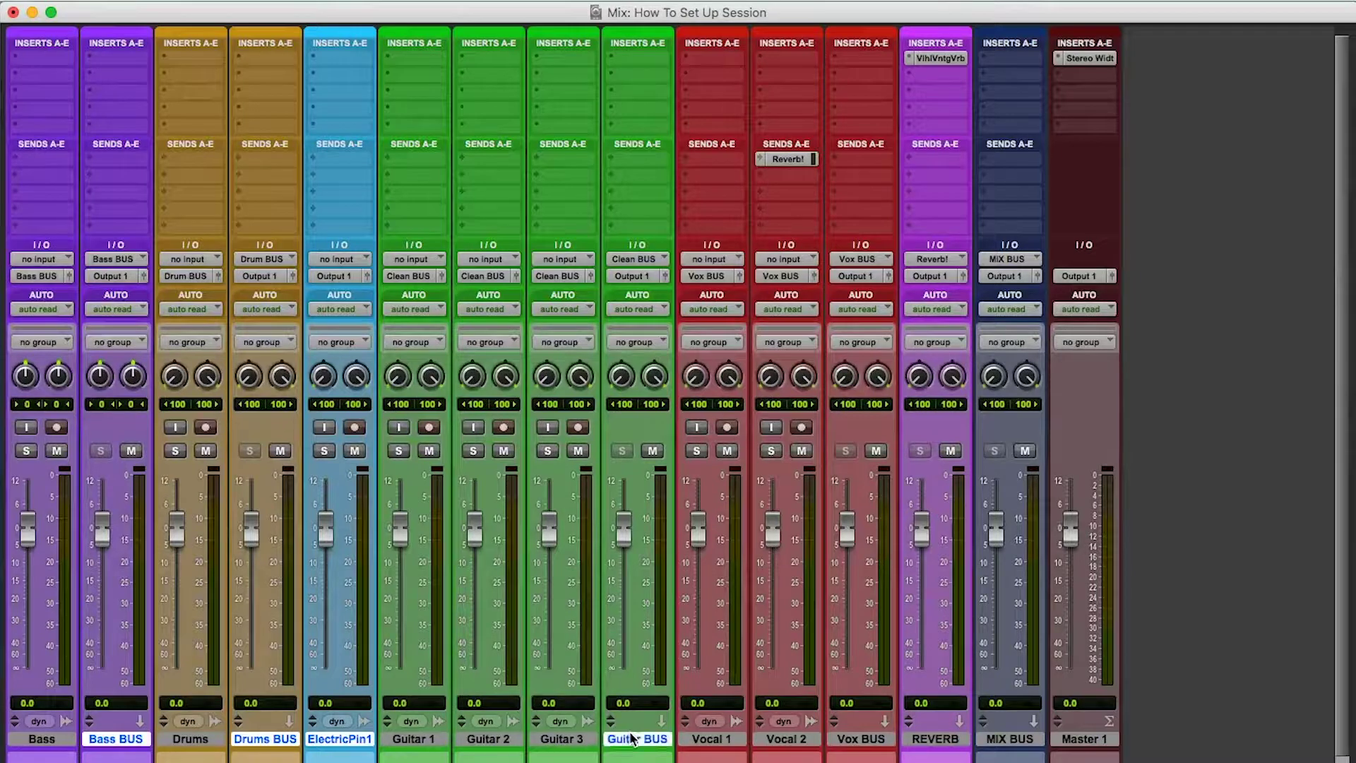
super+click(867, 738)
super+click(927, 739)
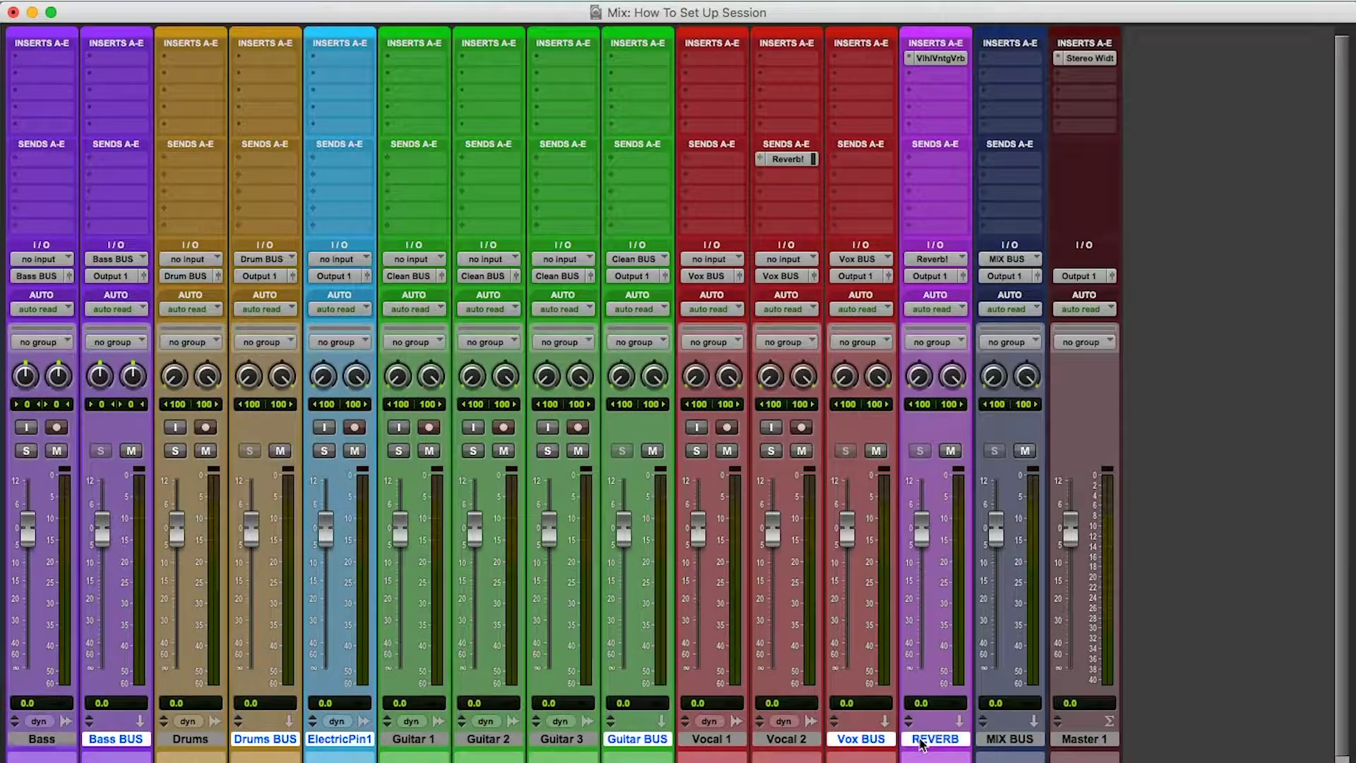
click(936, 276)
Route the outputs of all six selected tracks to MIX BUS (Stereo)
mouse_move(989, 293)
mouse_move(1139, 304)
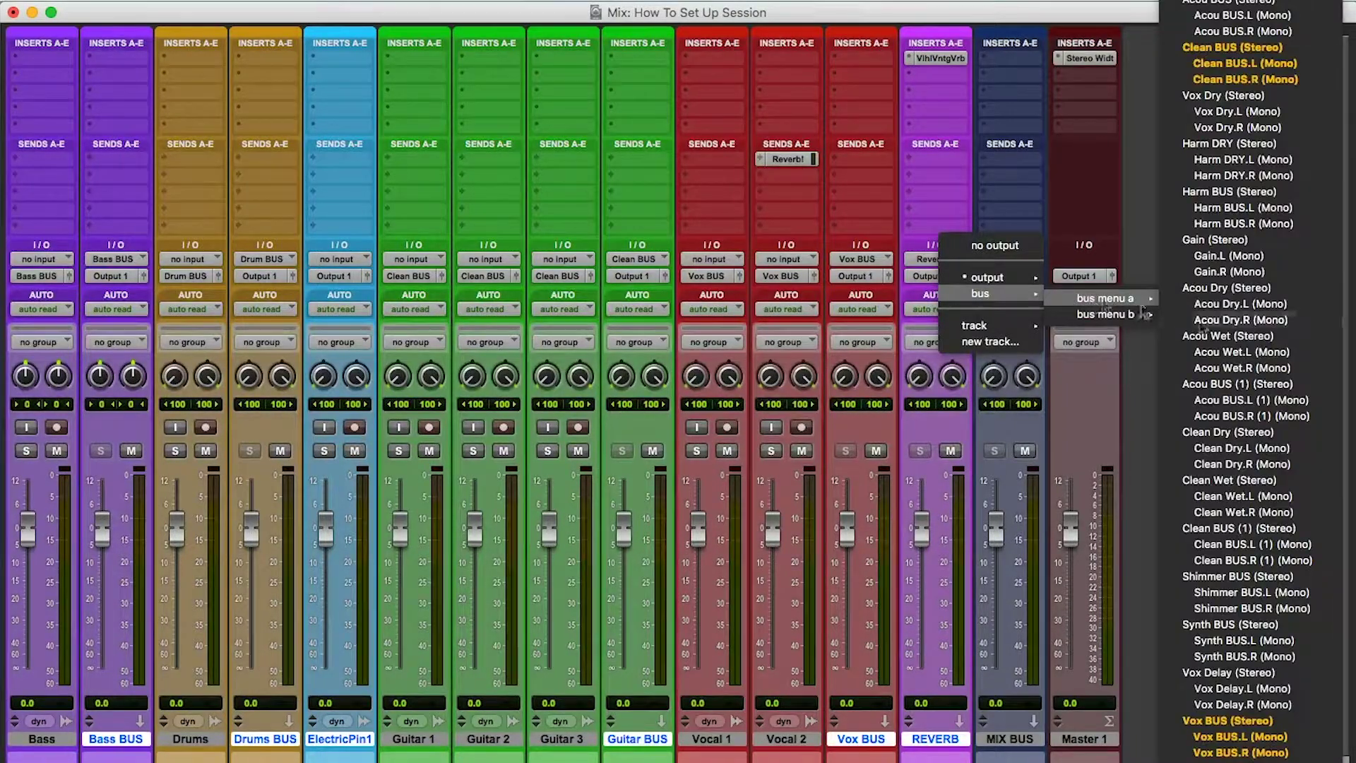
scroll(1257, 353, down, 15)
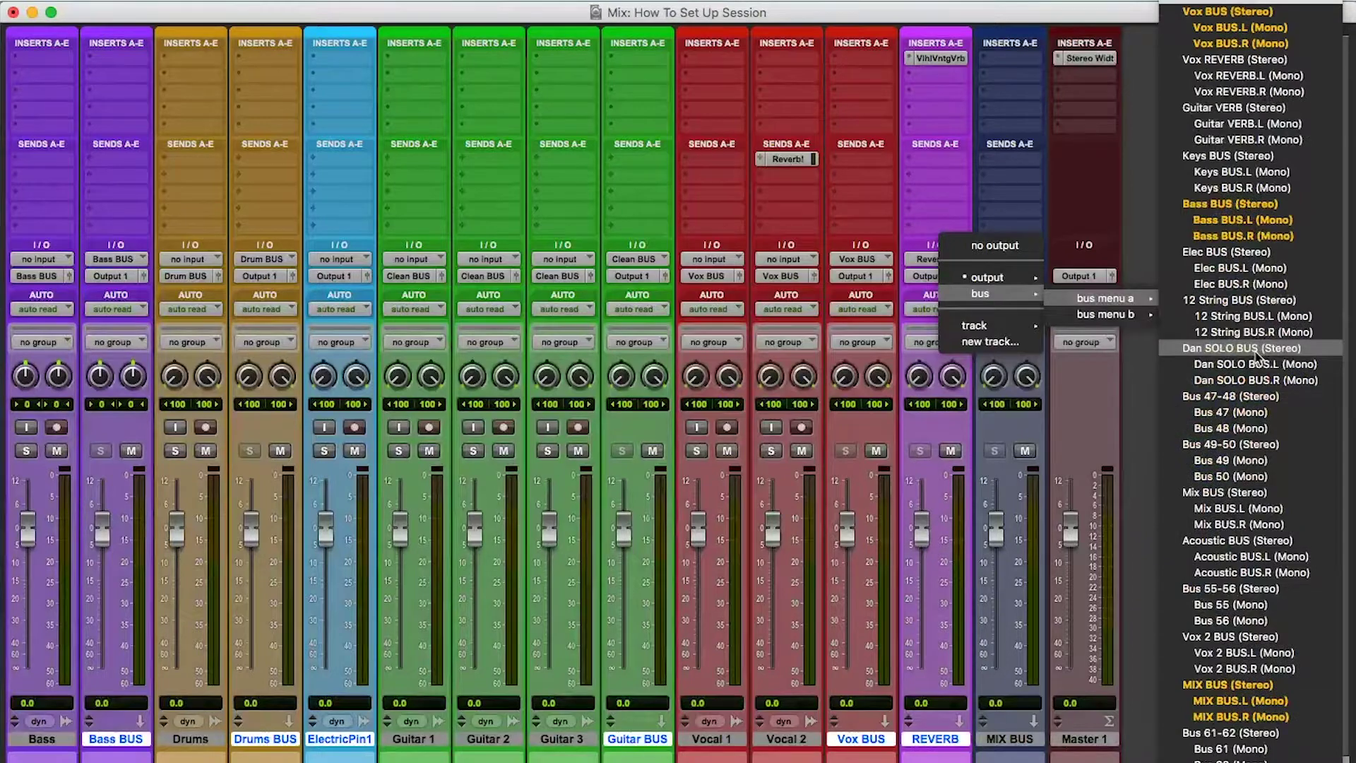
click(1229, 685)
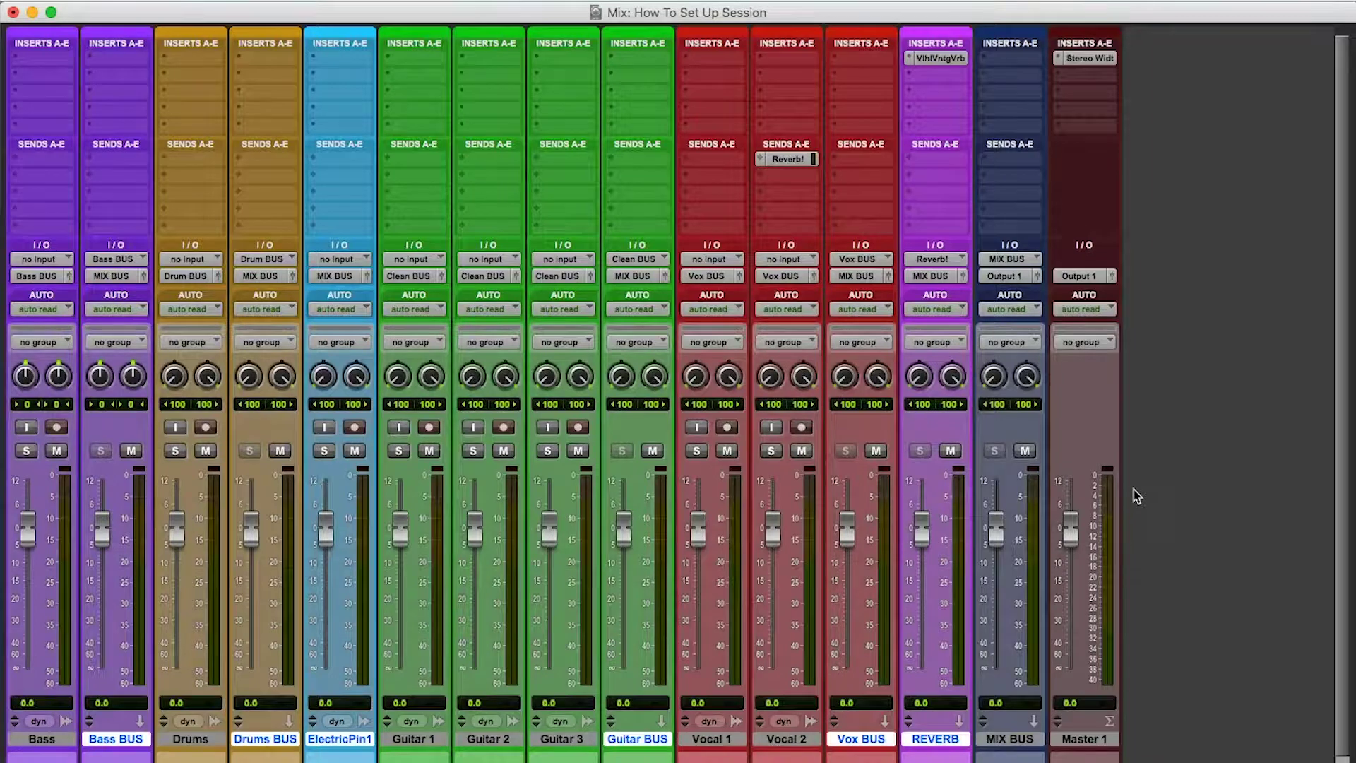
click(1089, 58)
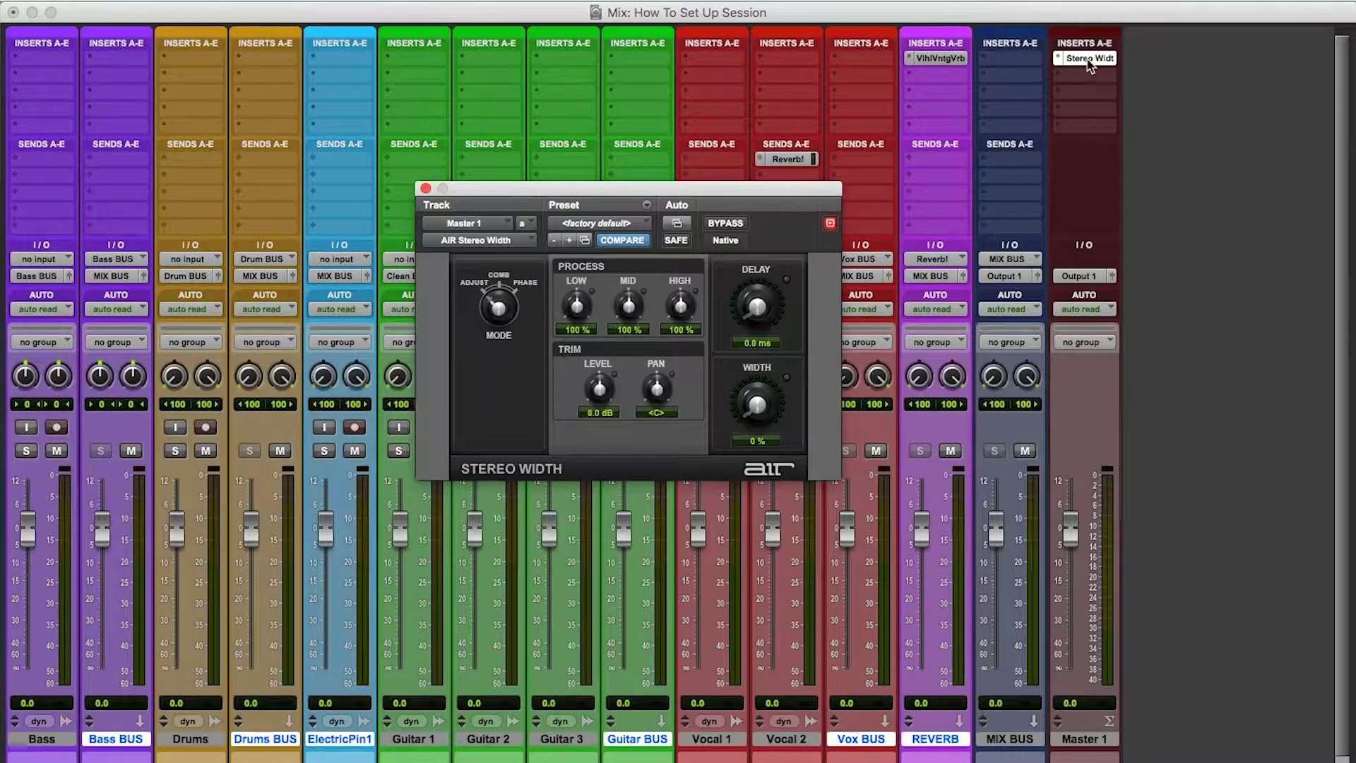
super+click(1090, 58)
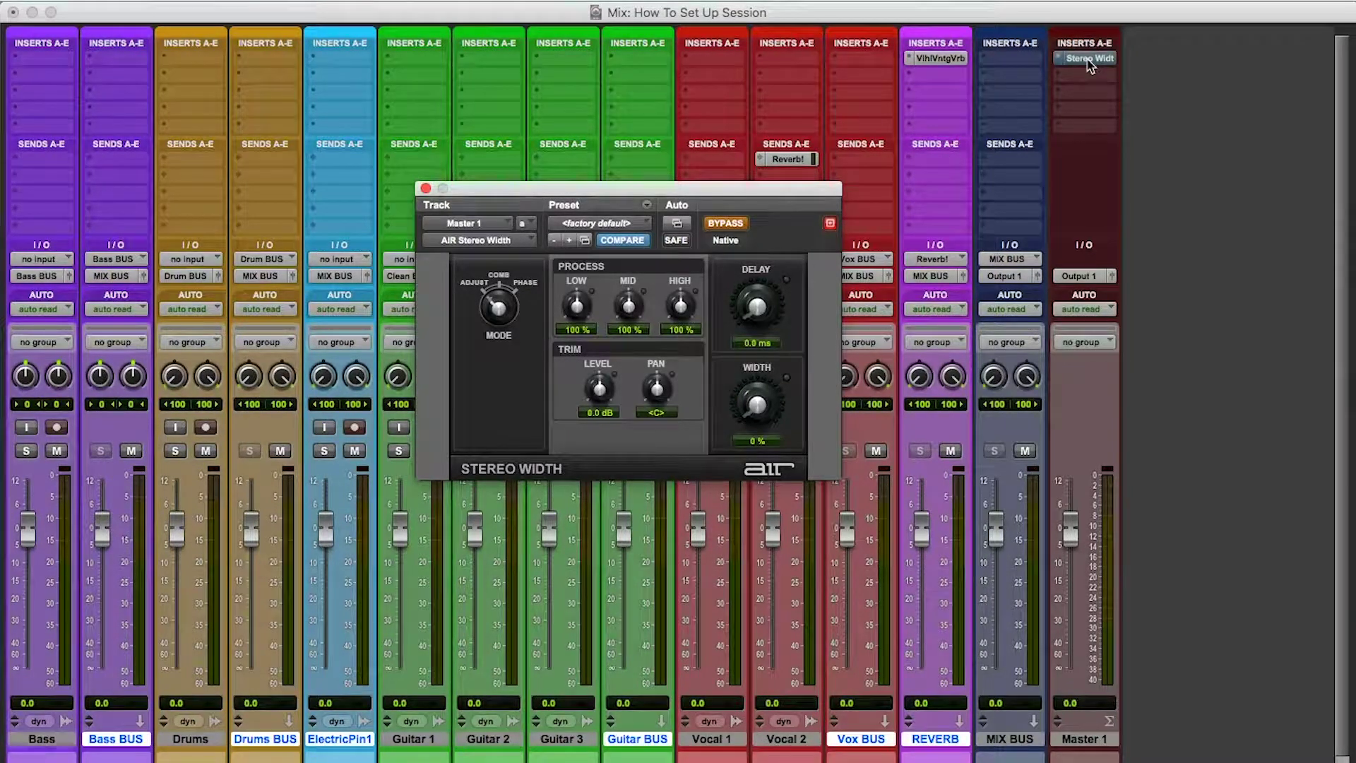
super+click(1089, 59)
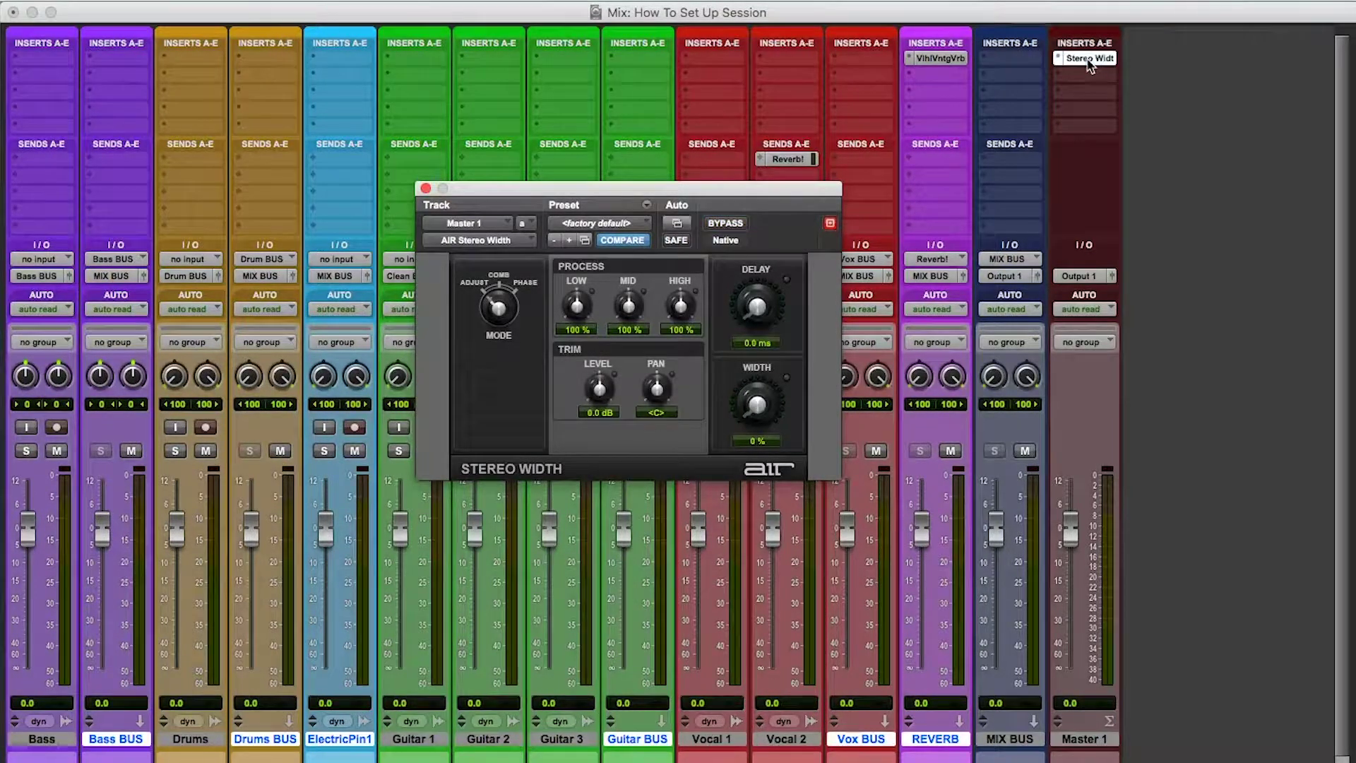
click(426, 189)
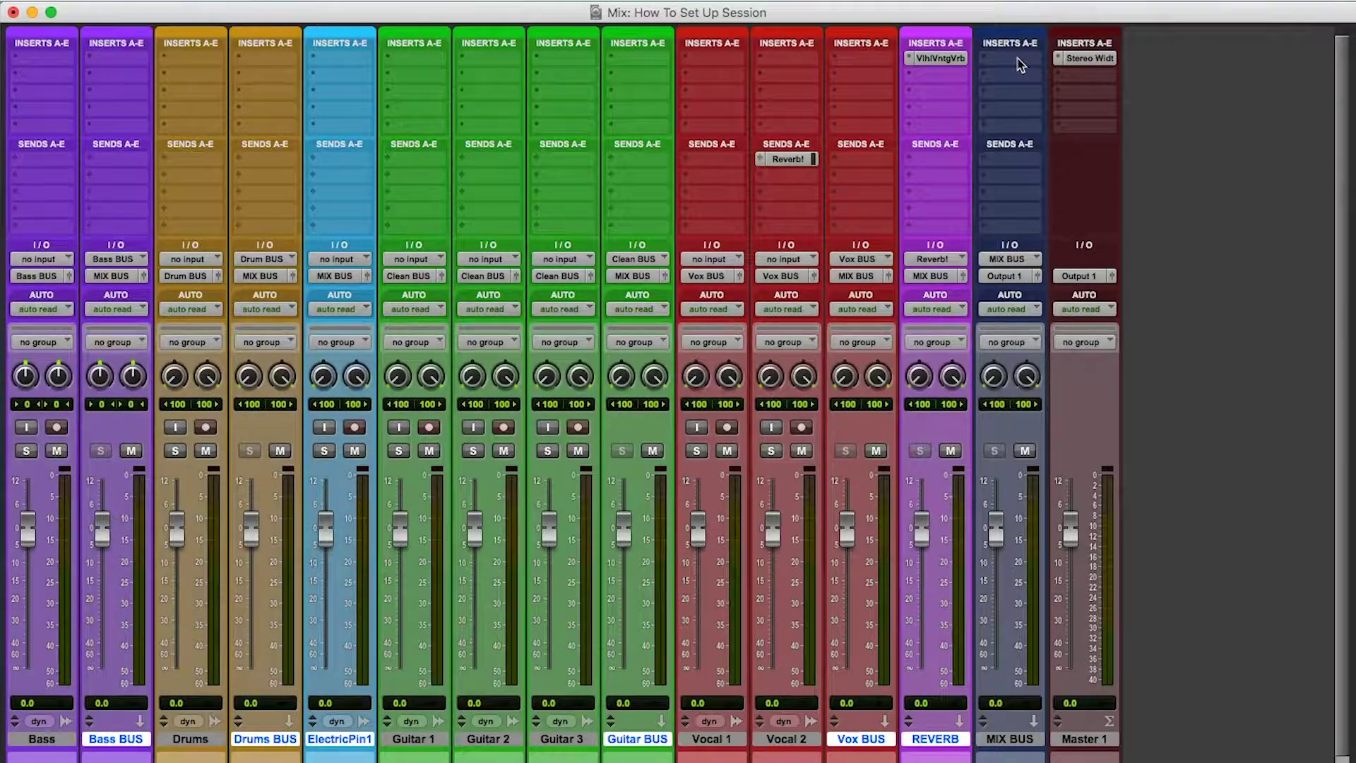
click(1008, 739)
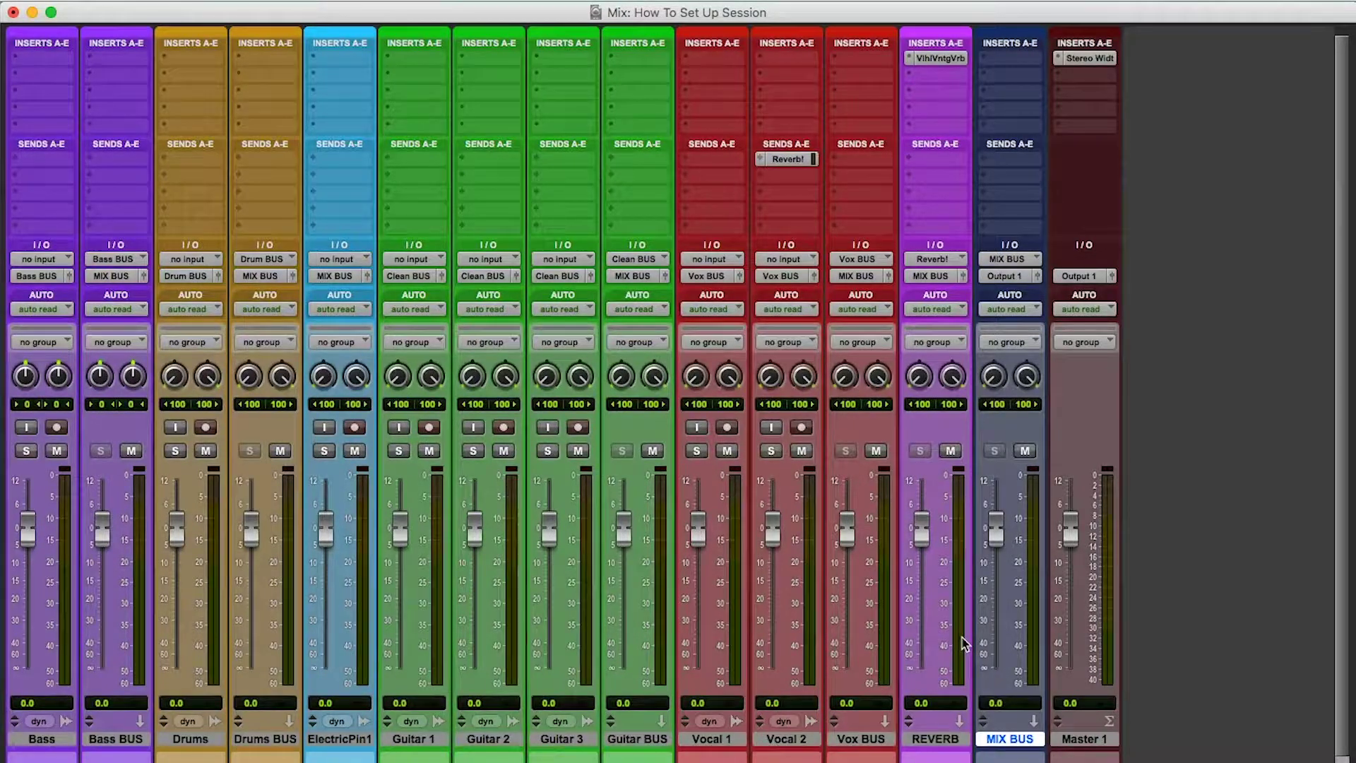
scroll(791, 522, down, 1)
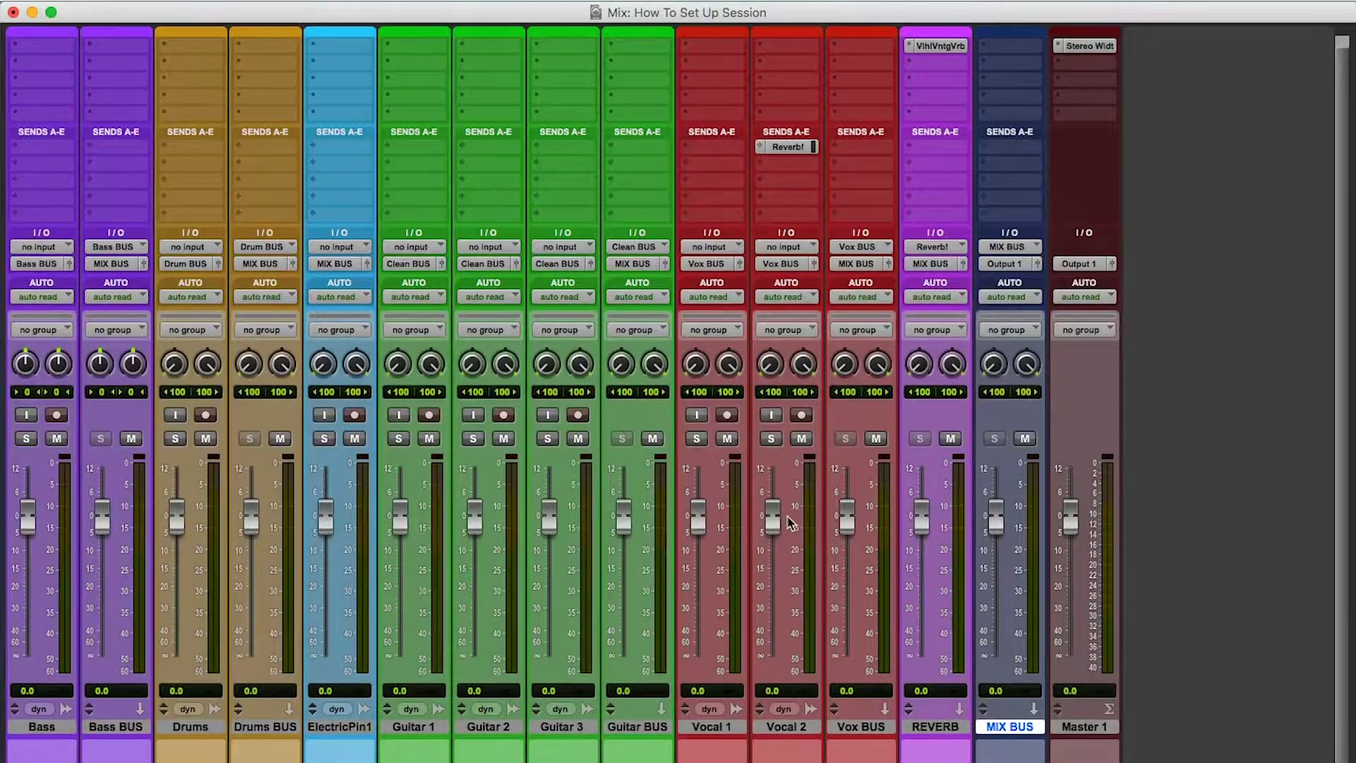
scroll(791, 523, up, 1)
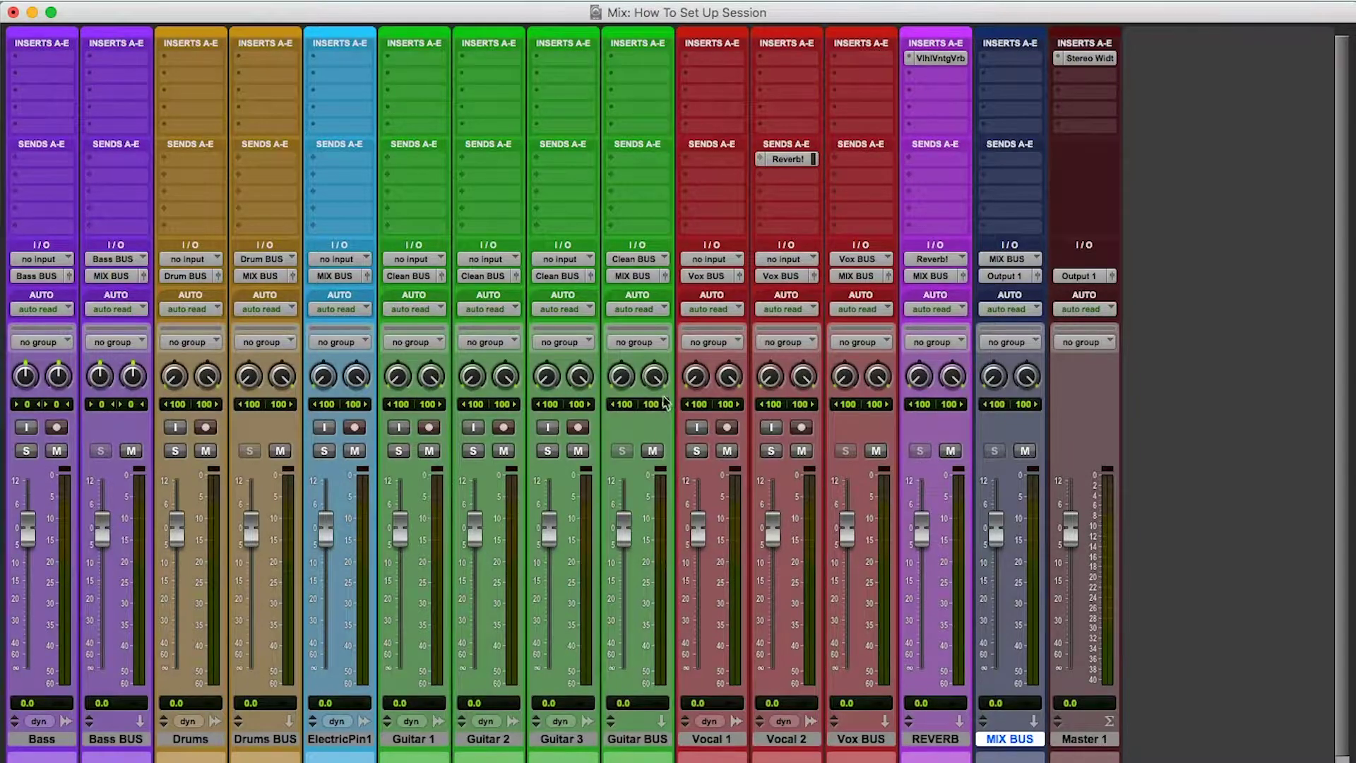